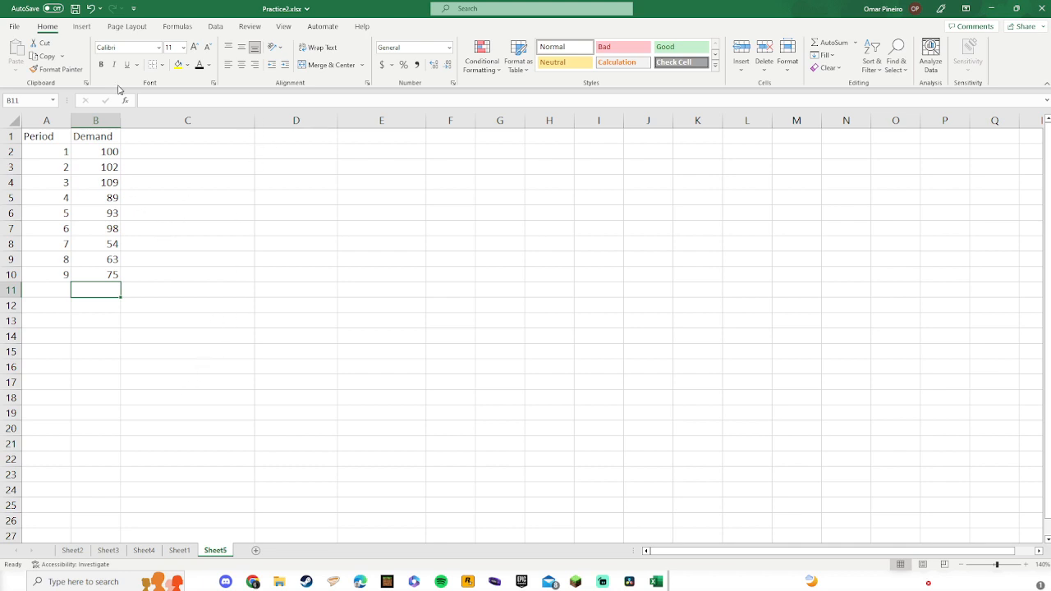
# Plot the Demand data in B1:B10 as a 2-D line chart to view its pattern, and delete the chart
pyautogui.moveTo(97, 135); pyautogui.dragTo(103, 277)
pyautogui.click(82, 27)
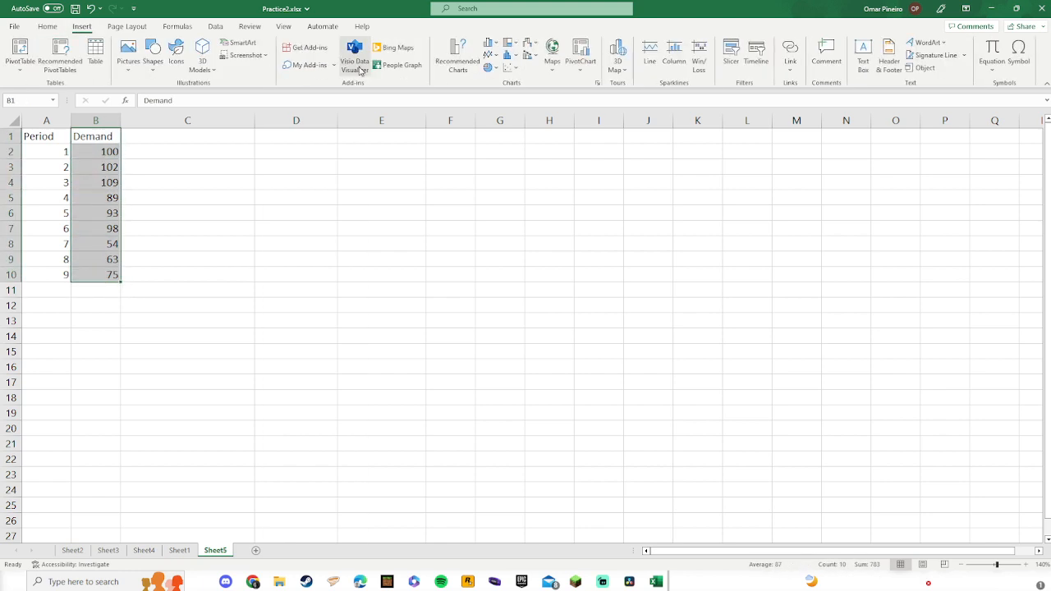
pyautogui.click(496, 57)
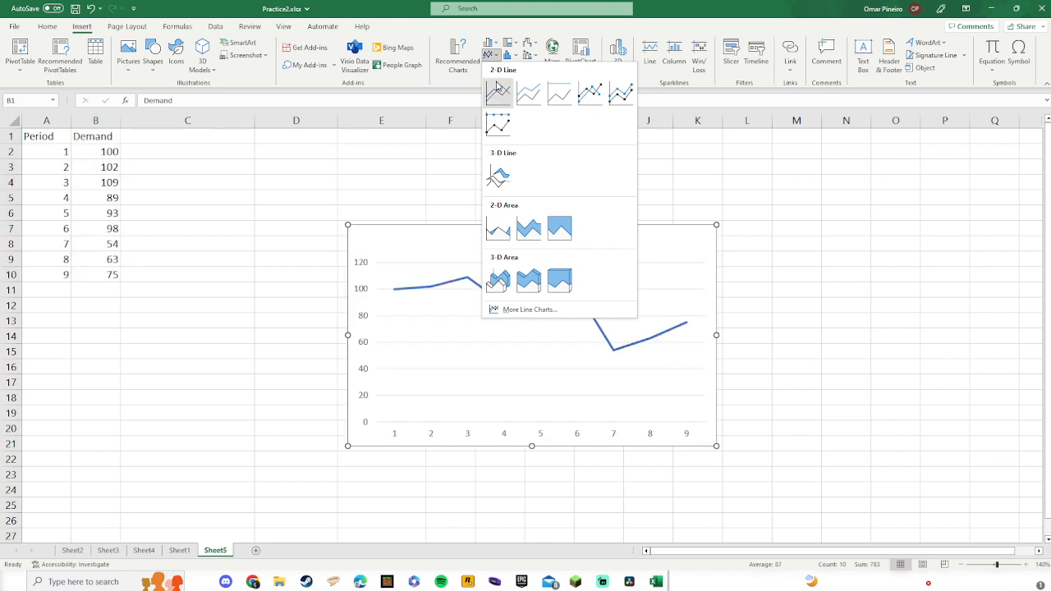
pyautogui.click(496, 94)
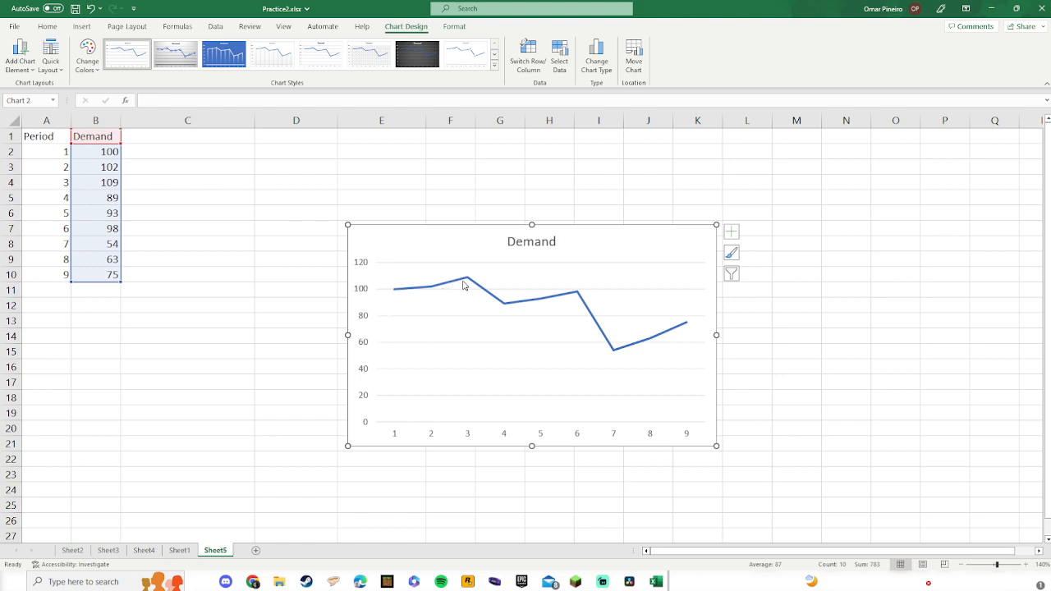
pyautogui.moveTo(472, 288)
pyautogui.moveTo(396, 293)
pyautogui.press('Delete')
pyautogui.click(173, 371)
# Add the periodicity below the table: label "P=" in A16 and value 3 in B16
pyautogui.click(47, 366)
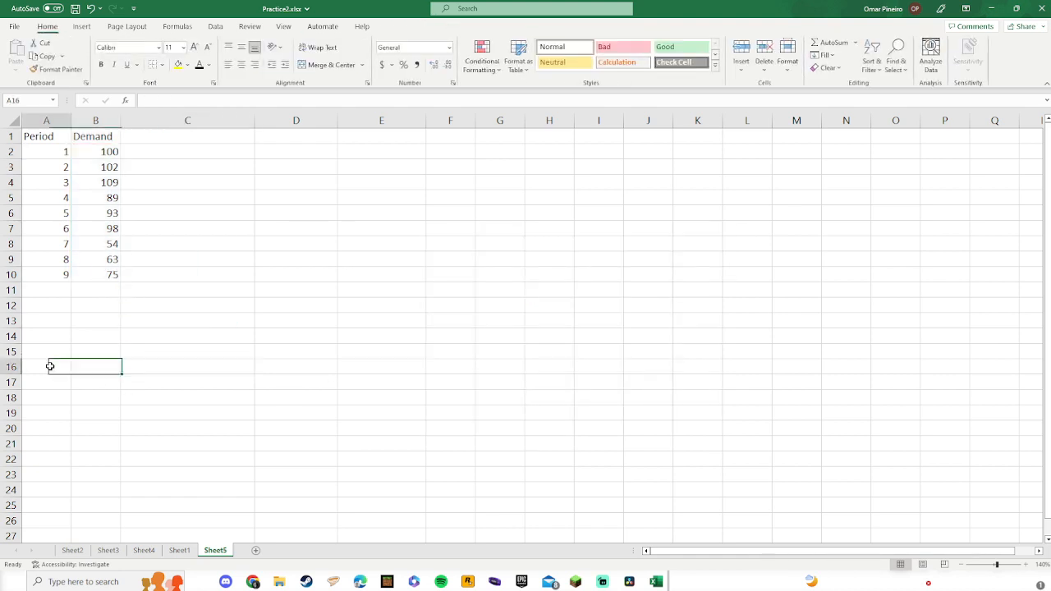
pyautogui.write('P=')
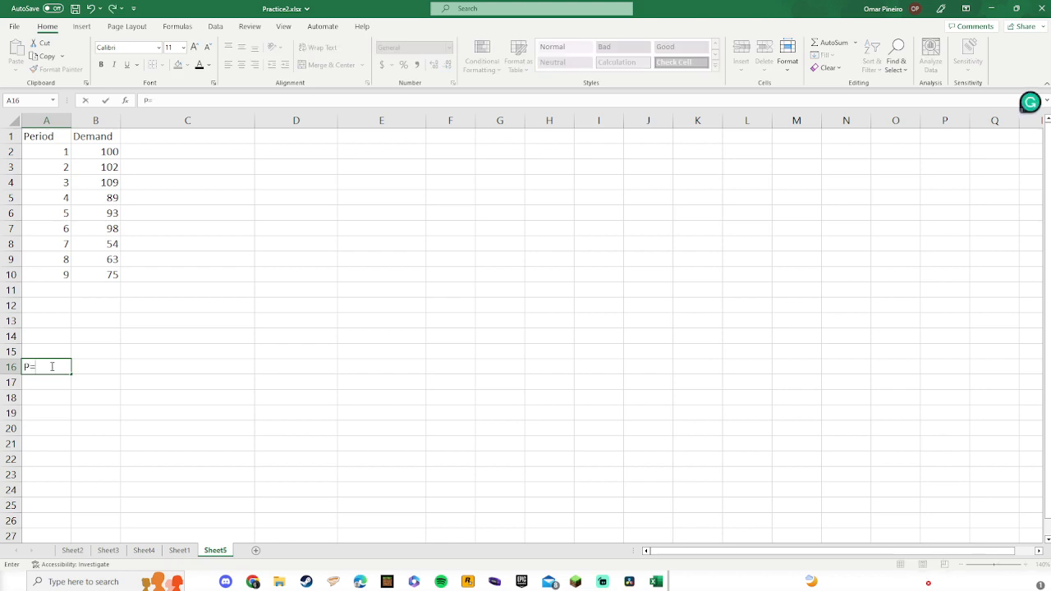
pyautogui.press('Tab')
pyautogui.write('3')
pyautogui.press('Return')
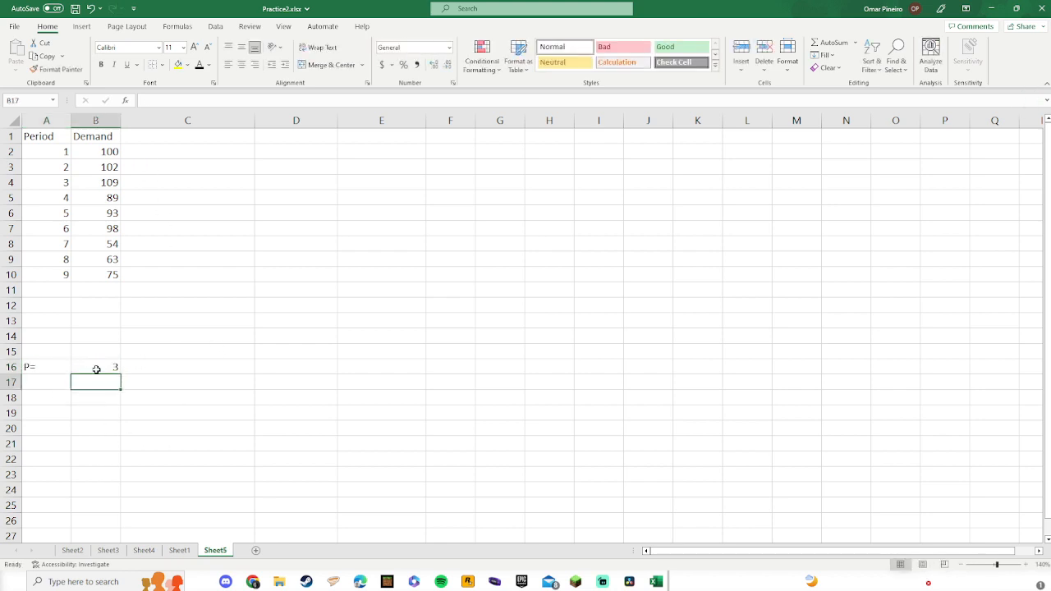
pyautogui.click(96, 369)
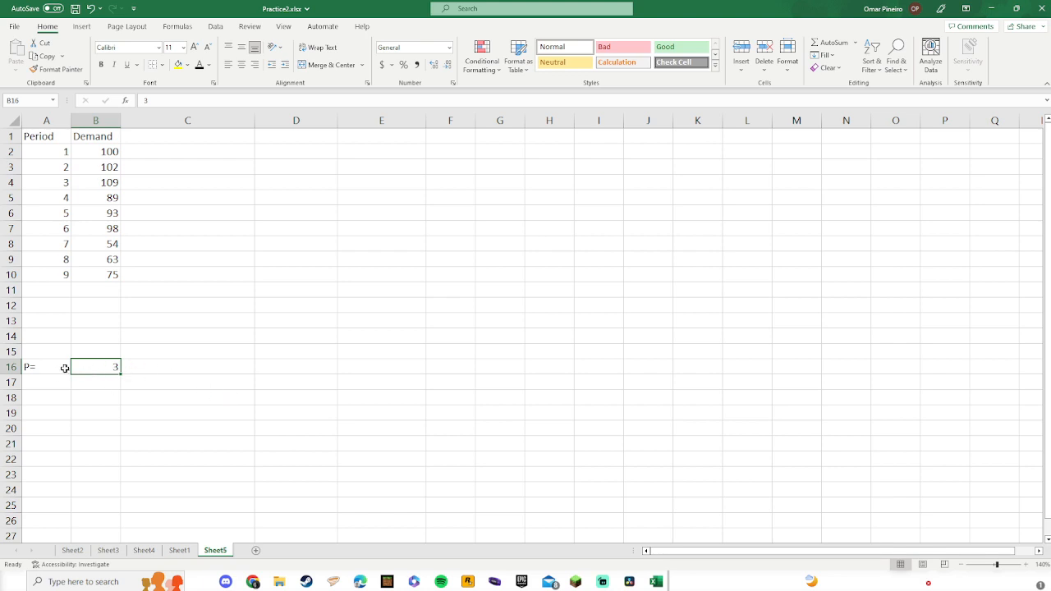
pyautogui.moveTo(54, 148); pyautogui.dragTo(58, 273)
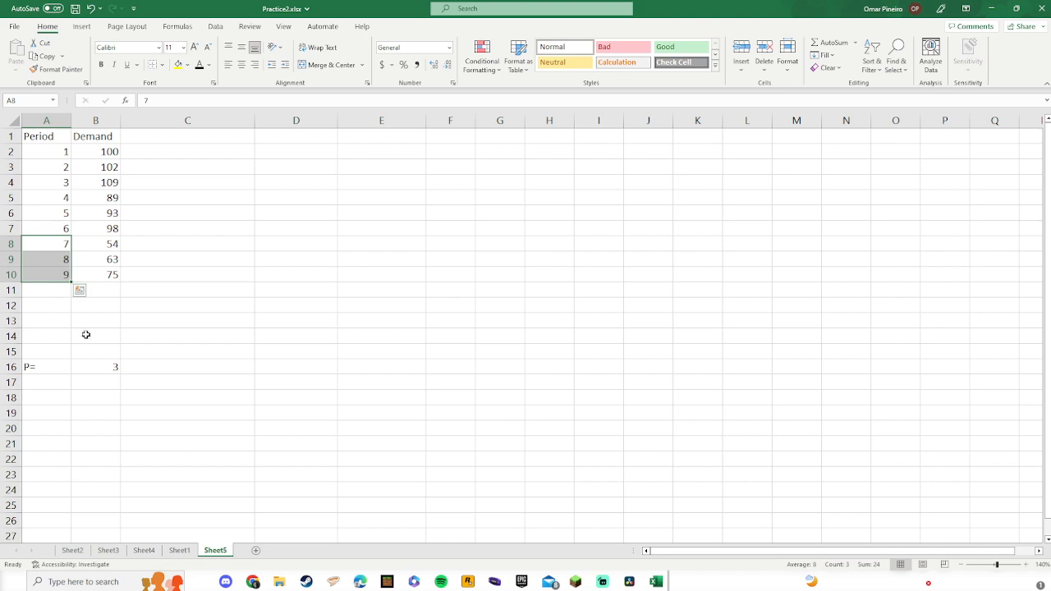
pyautogui.click(110, 368)
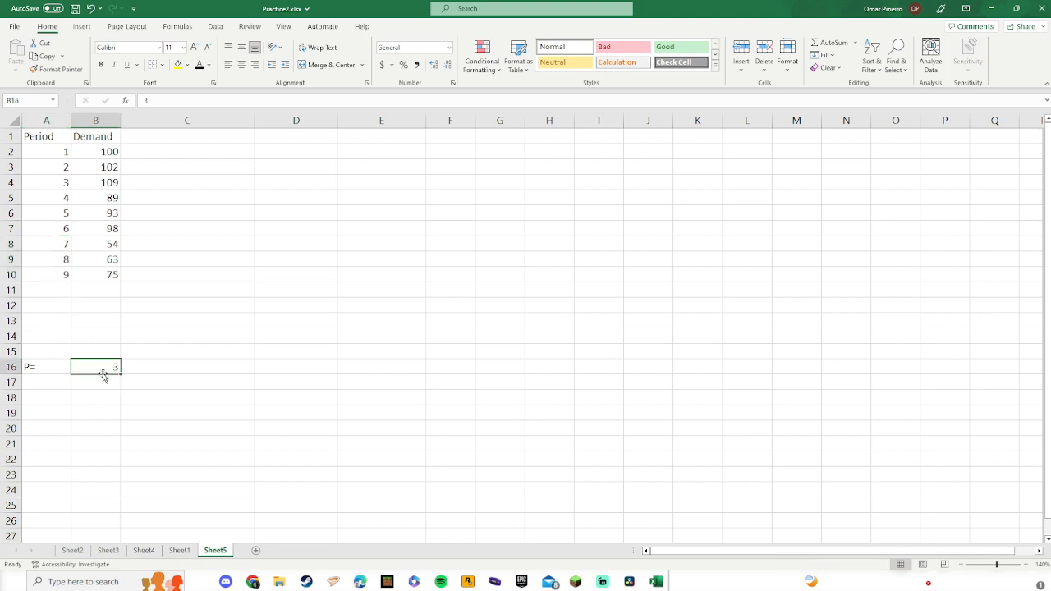
# Extend the Period column with the forecast periods 10, 11 and 12 in A11:A13
pyautogui.click(54, 292)
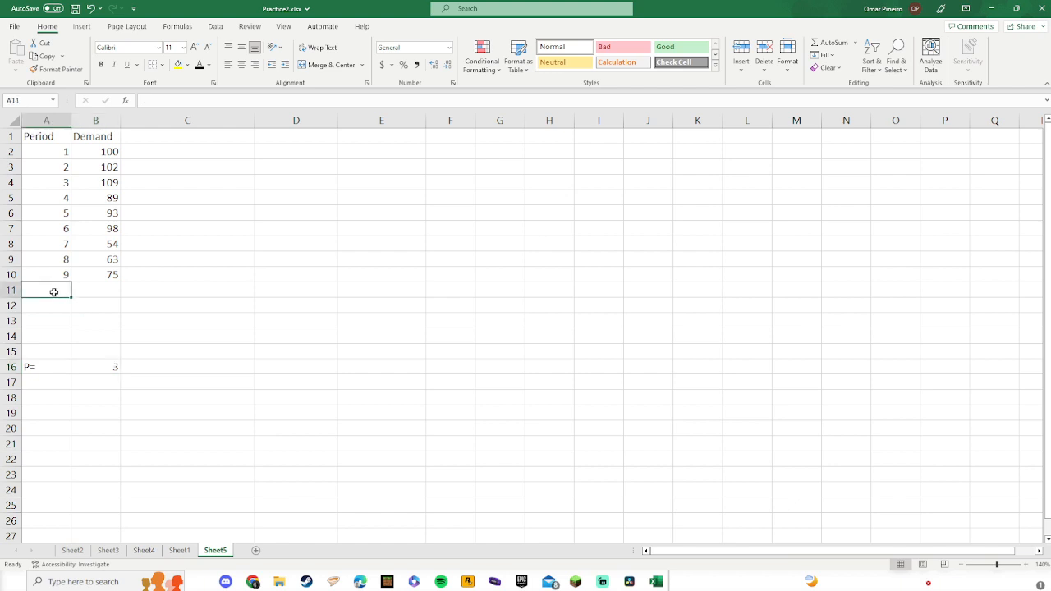
pyautogui.write('10')
pyautogui.press('Return')
pyautogui.write('11')
pyautogui.press('Return')
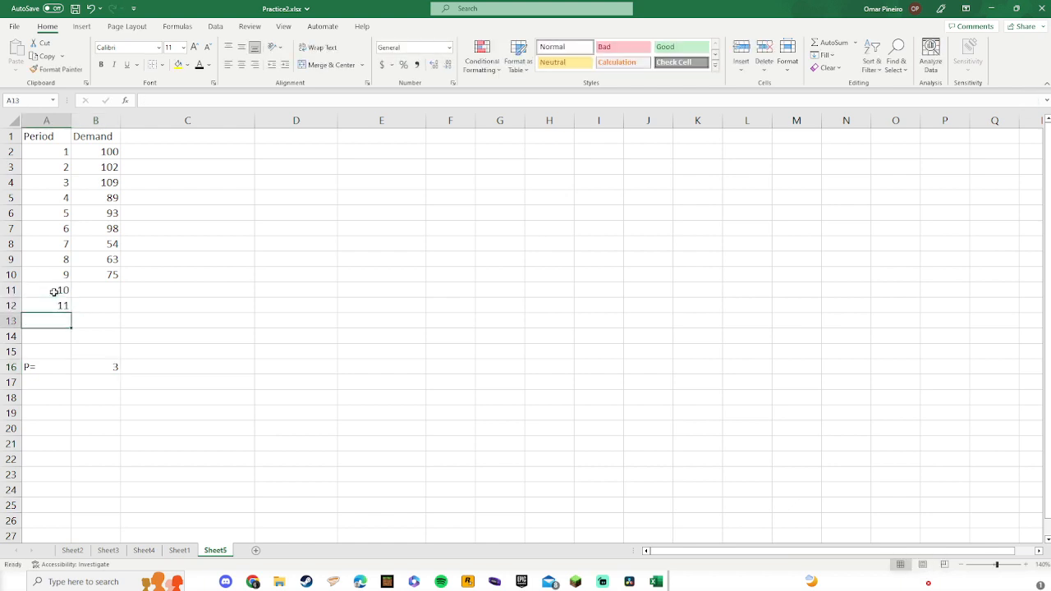
pyautogui.write('12')
pyautogui.press('Return')
# Set the font color of the forecast periods in A11:A13 to standard red
pyautogui.moveTo(55, 292); pyautogui.dragTo(56, 321)
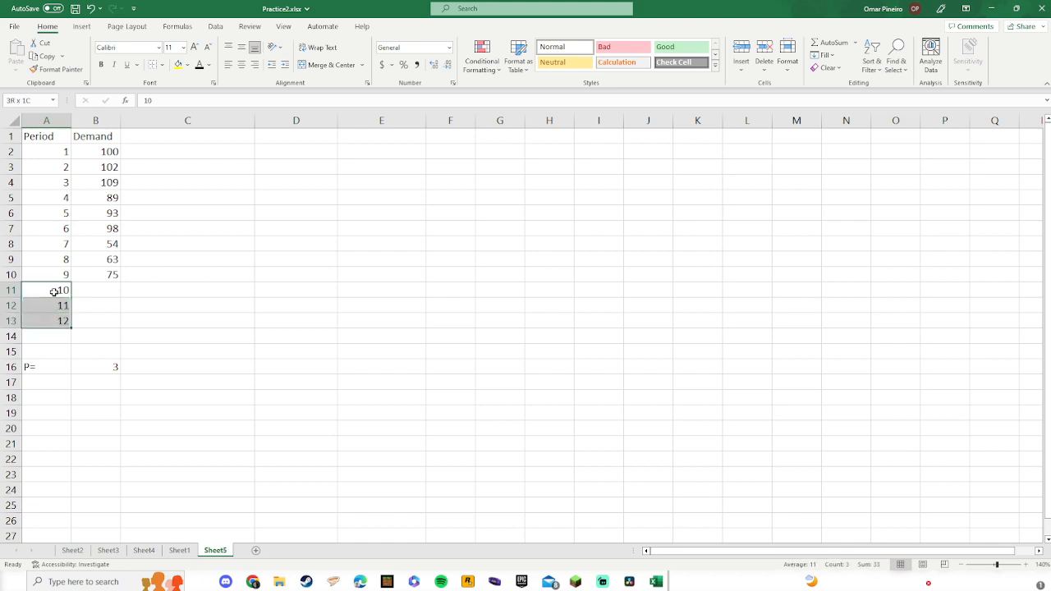
pyautogui.click(209, 65)
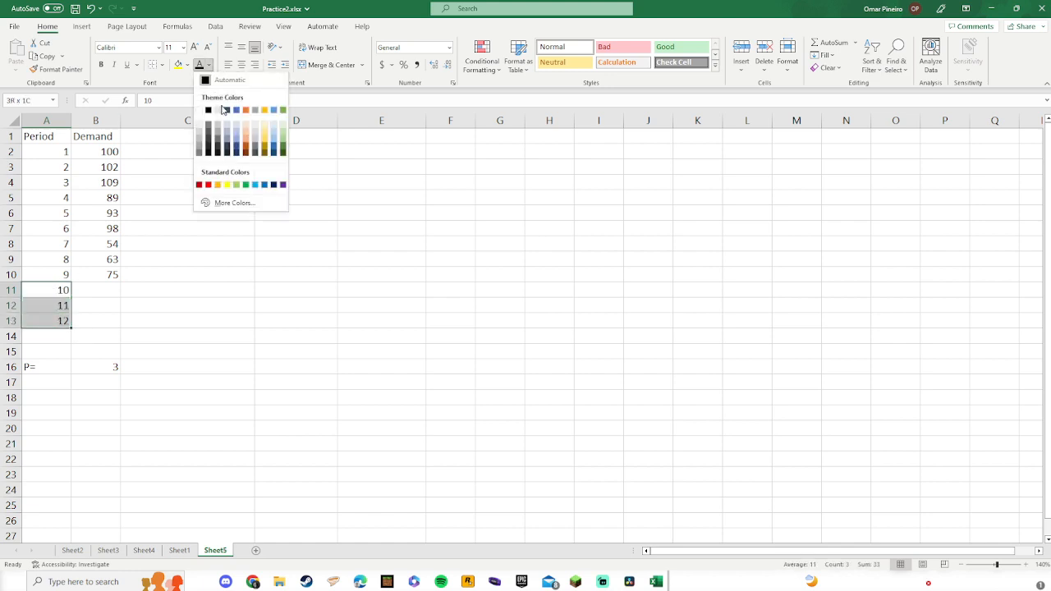
pyautogui.click(209, 182)
pyautogui.click(148, 307)
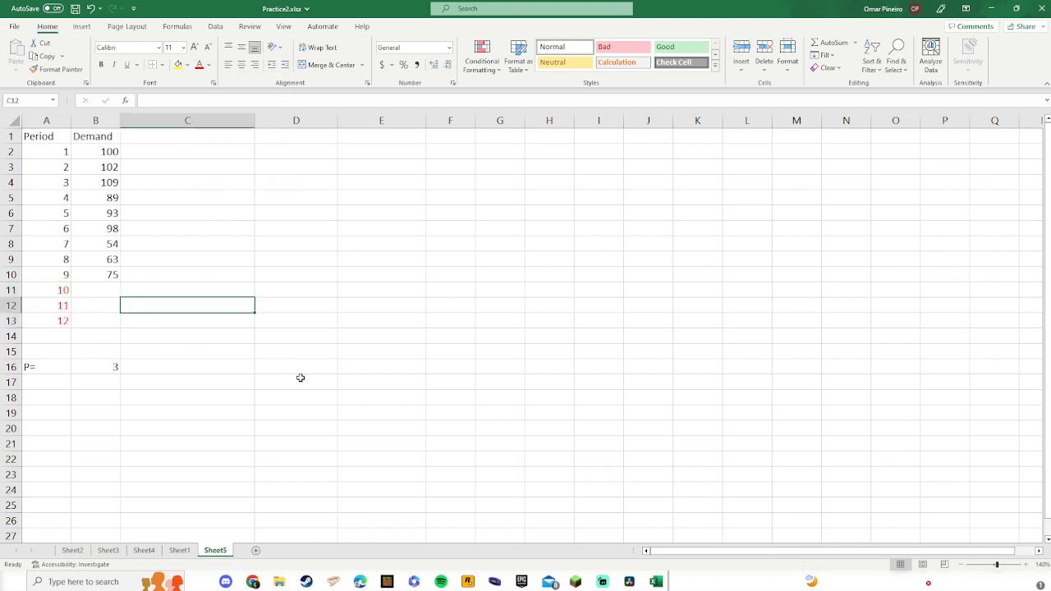
# Enter the column headers "Deseasonalized Demand" in C1 and "Dbar=L+tT" in D1
pyautogui.click(155, 141)
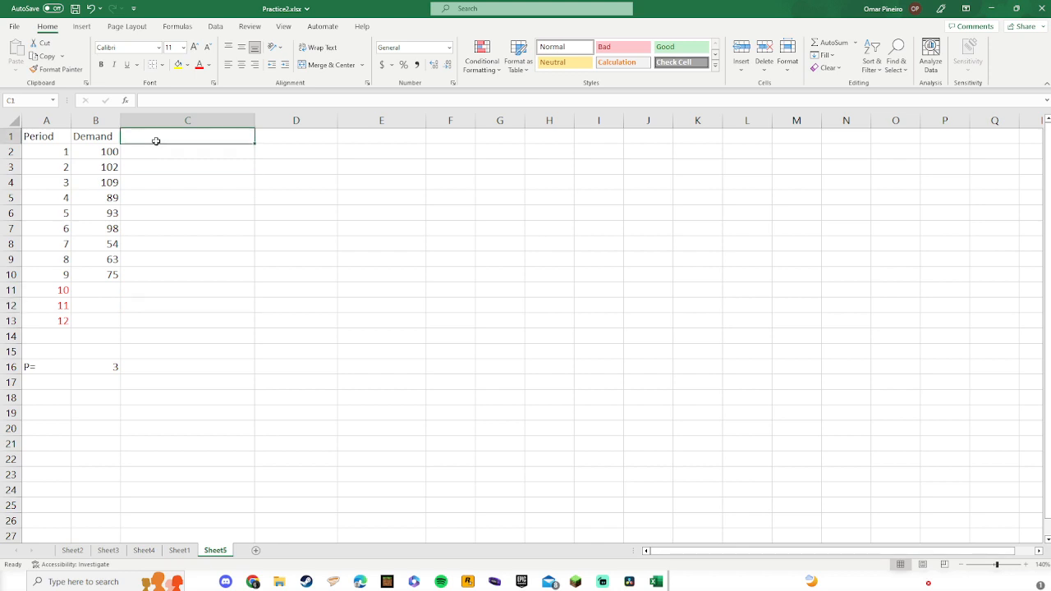
pyautogui.write('Desea')
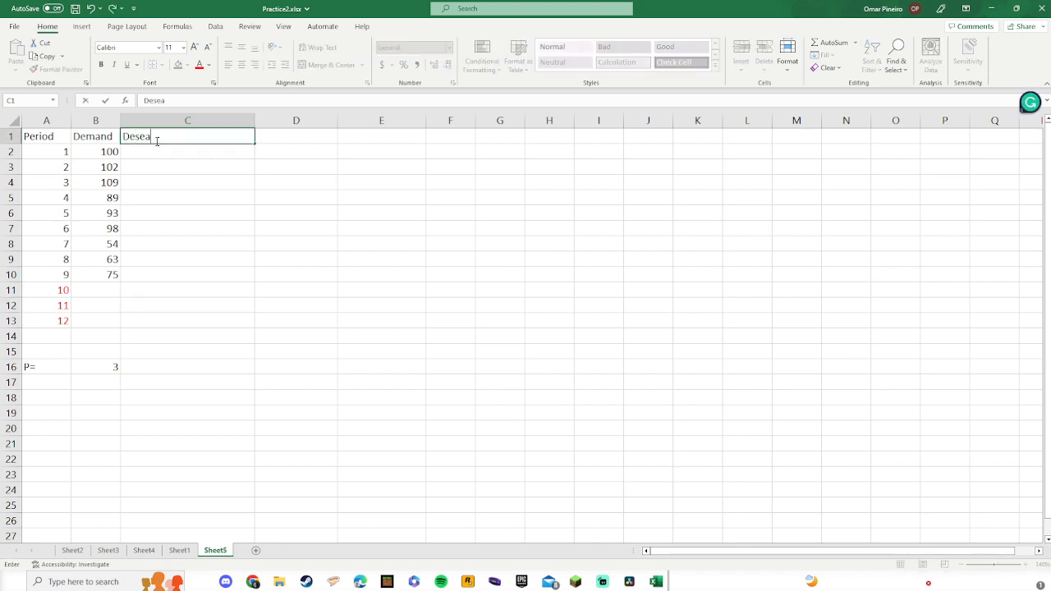
pyautogui.write('sonalized Demand')
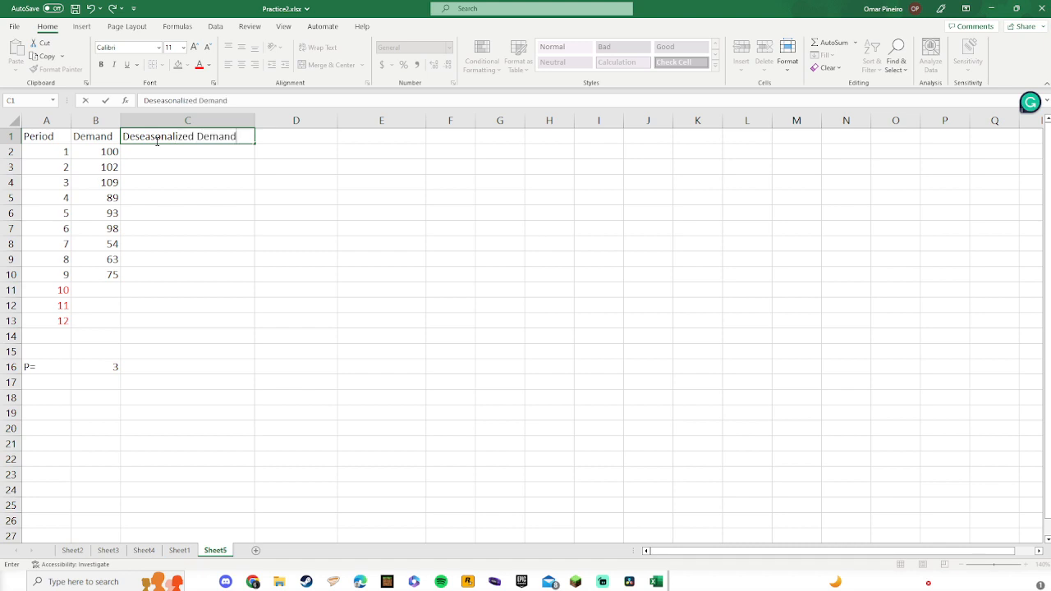
pyautogui.press('Tab')
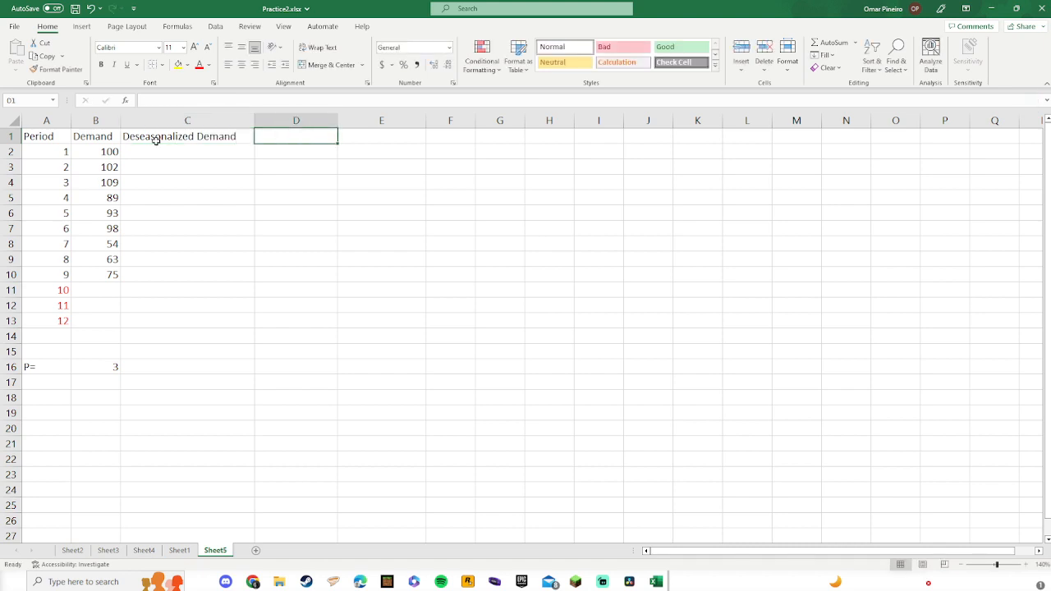
pyautogui.write('DBar')
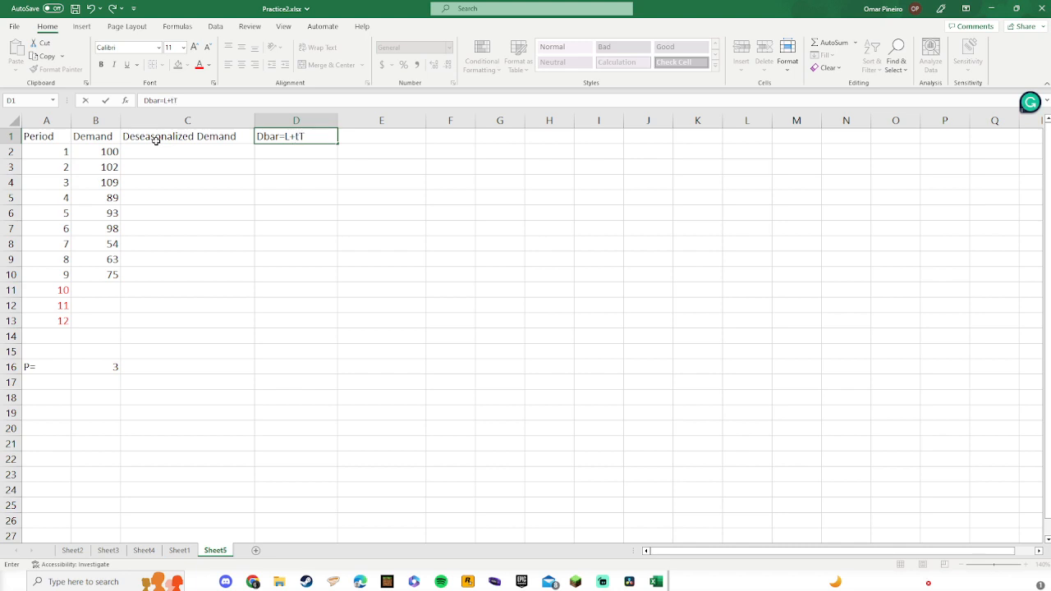
# Enter the column header "St=Demand/Dbar" in E1
pyautogui.click(355, 135)
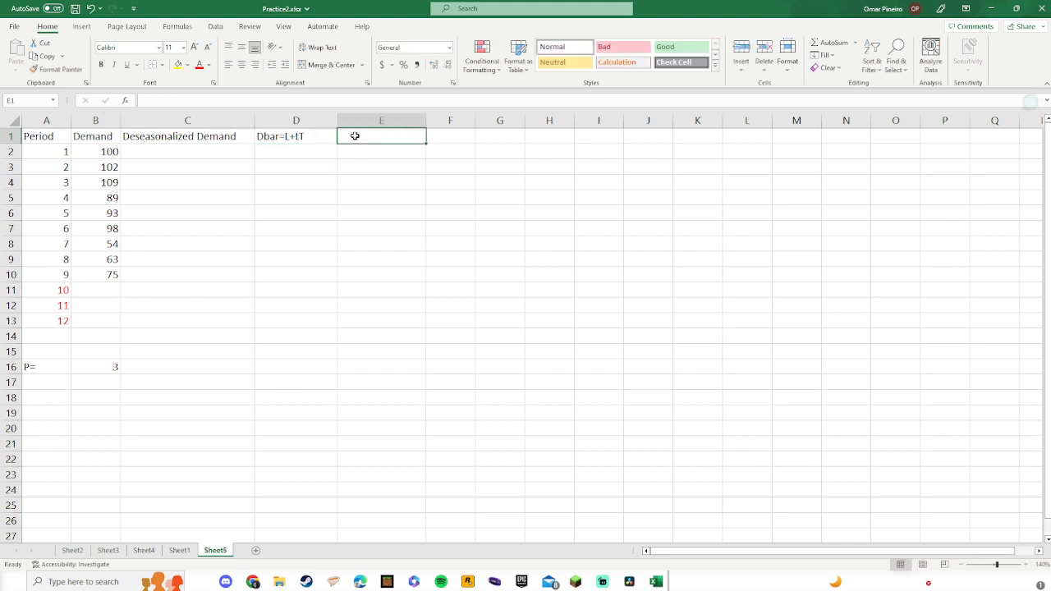
pyautogui.write('St')
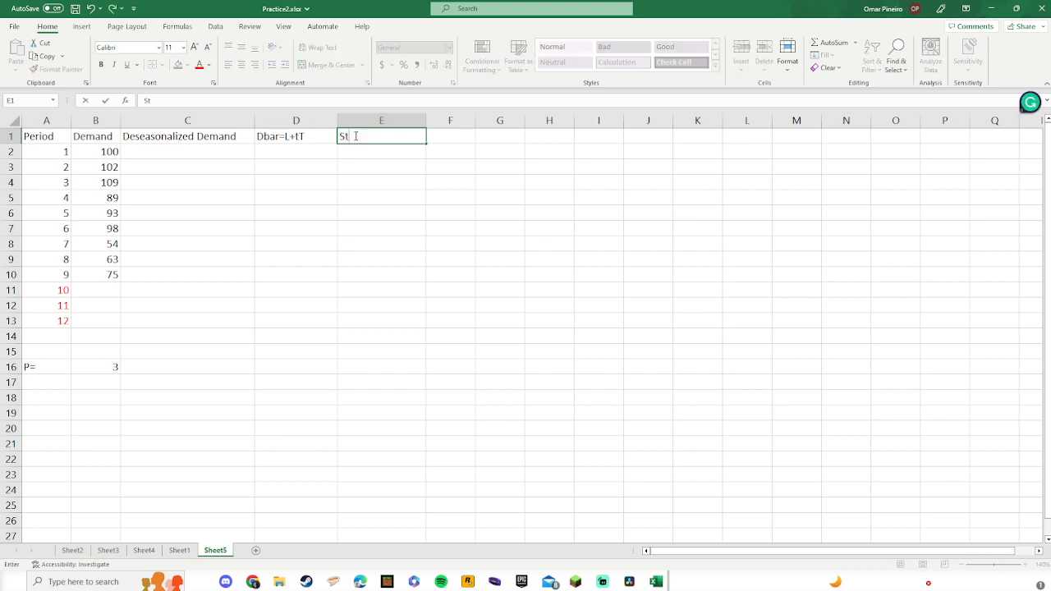
pyautogui.write('=Deman')
pyautogui.press('BackSpace')
pyautogui.press('BackSpace')
pyautogui.write('mand/DBar')
pyautogui.press('Return')
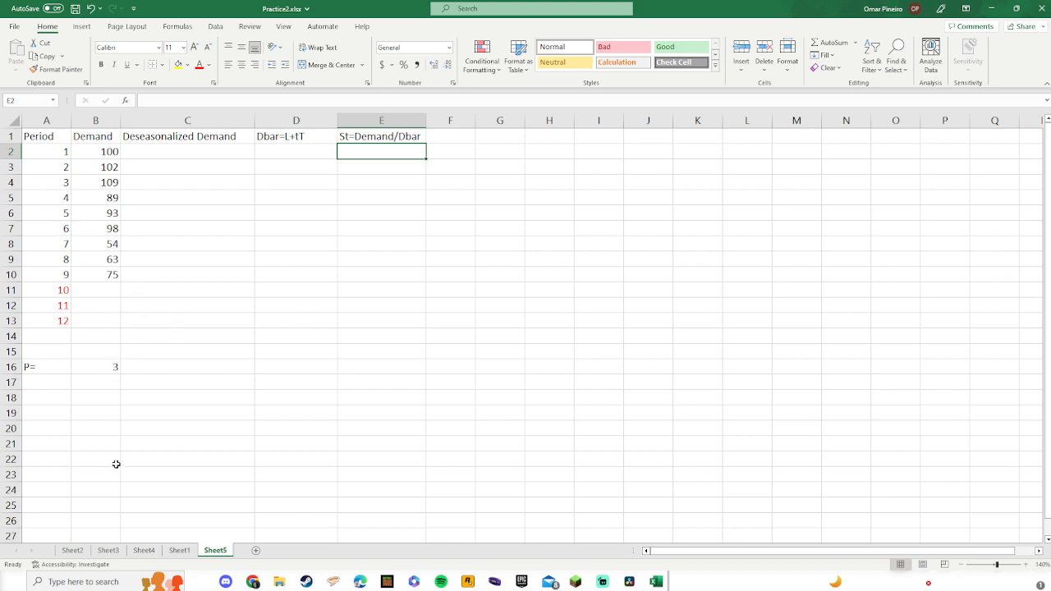
# Enter the example values 7, 4 and 3 in F16:F18
pyautogui.click(96, 369)
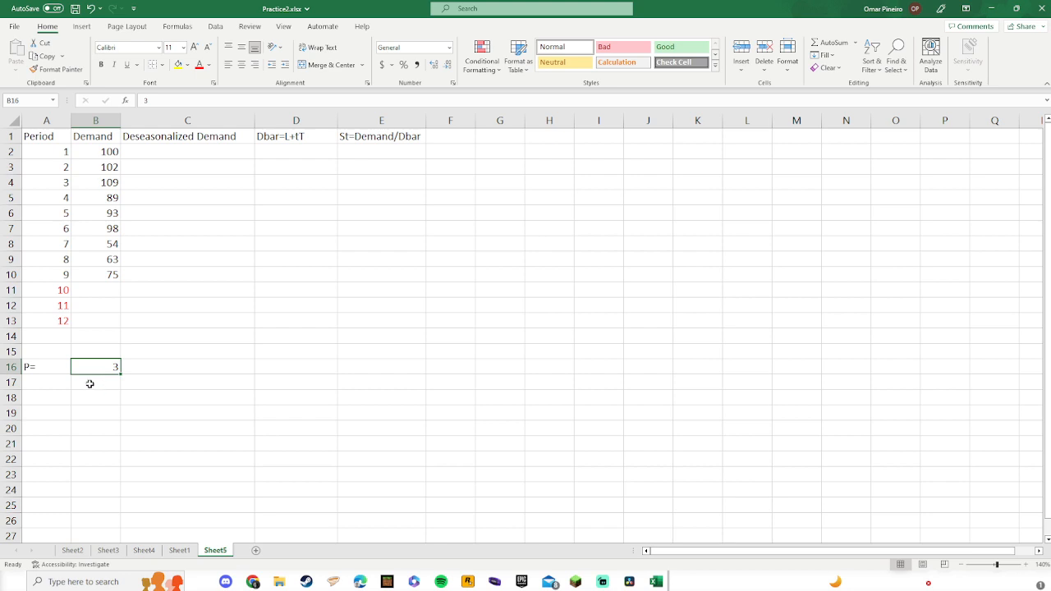
pyautogui.click(464, 371)
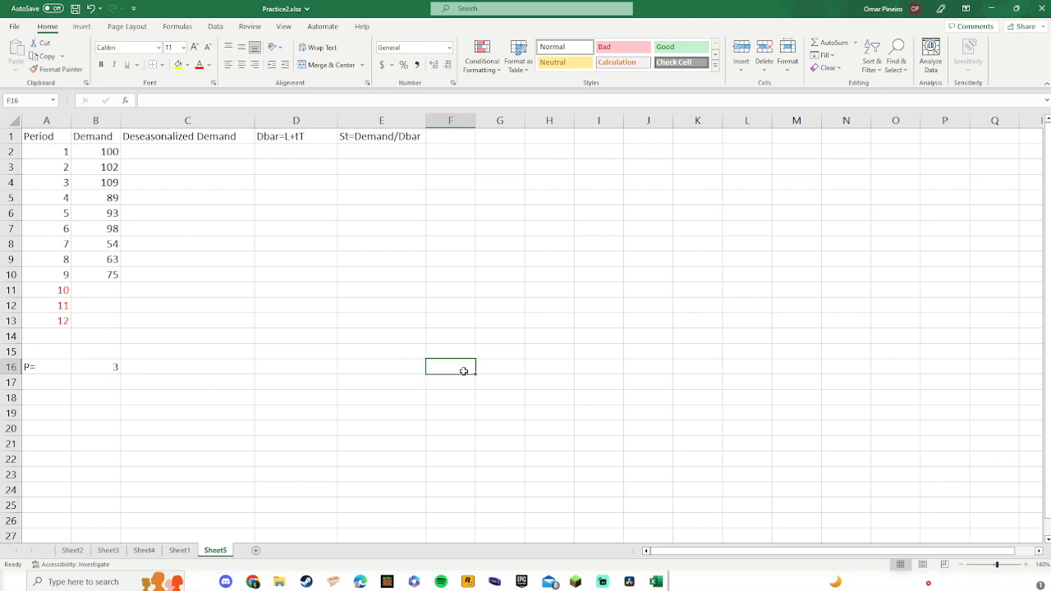
pyautogui.press('Down')
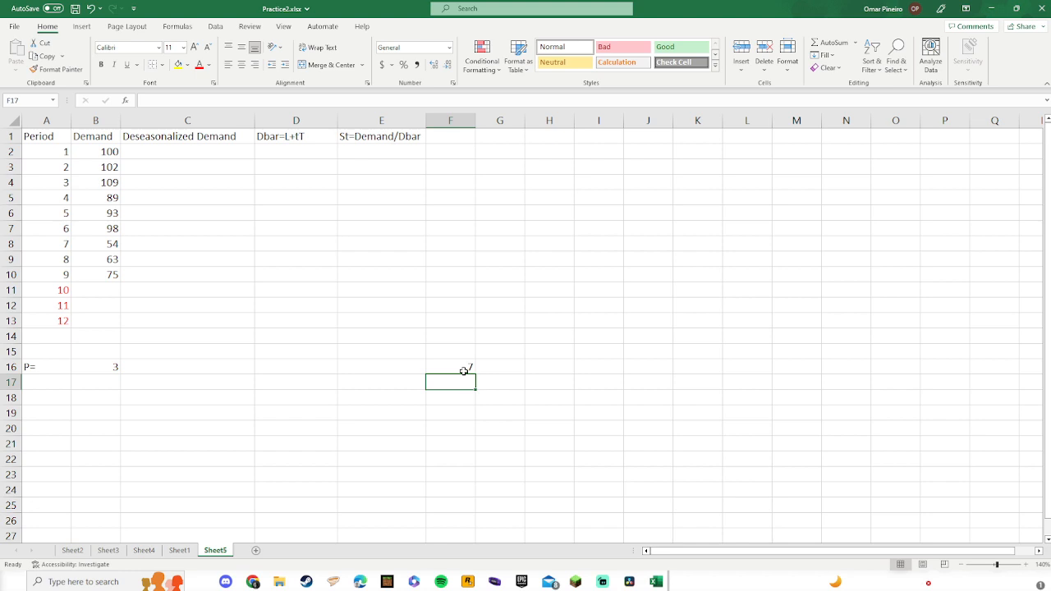
pyautogui.write('4')
pyautogui.press('Return')
pyautogui.write('3')
pyautogui.press('Return')
pyautogui.press('Up')
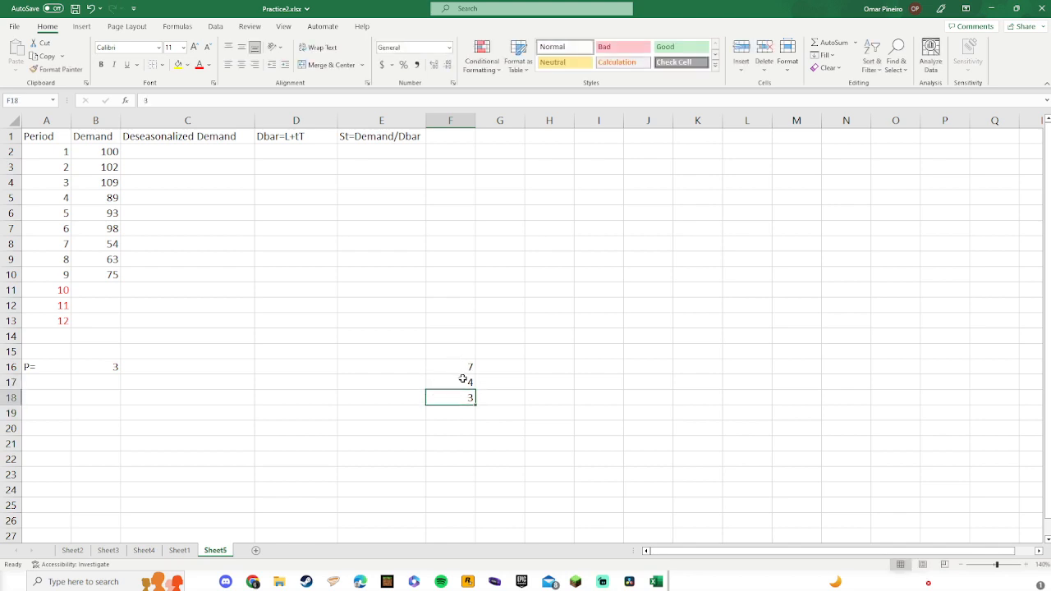
# Clear the example values from F16:F18
pyautogui.click(464, 384)
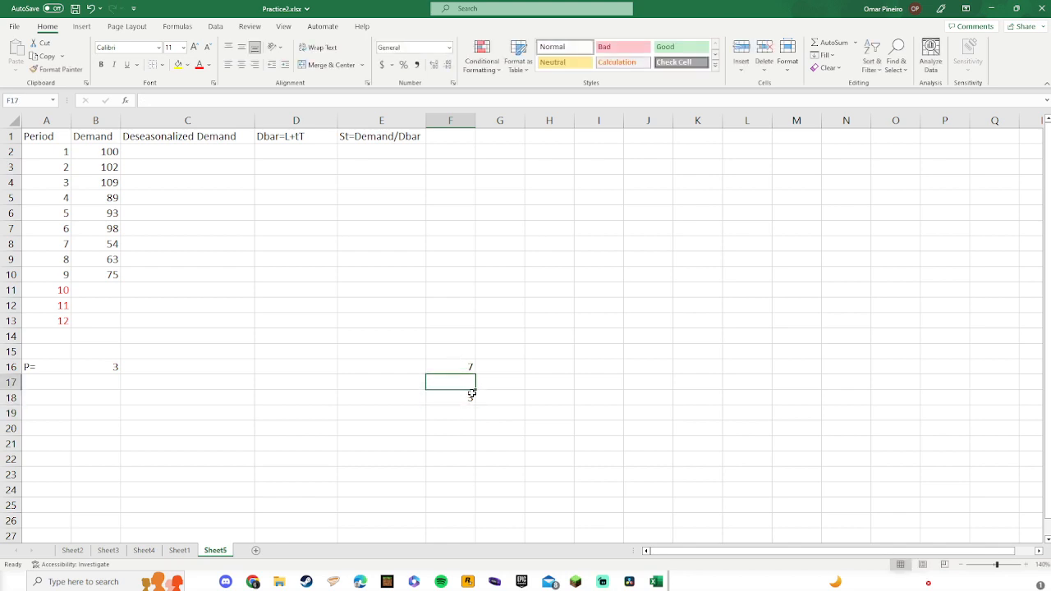
pyautogui.moveTo(469, 392); pyautogui.dragTo(467, 378)
pyautogui.press('Delete')
pyautogui.click(464, 365)
pyautogui.press('Delete')
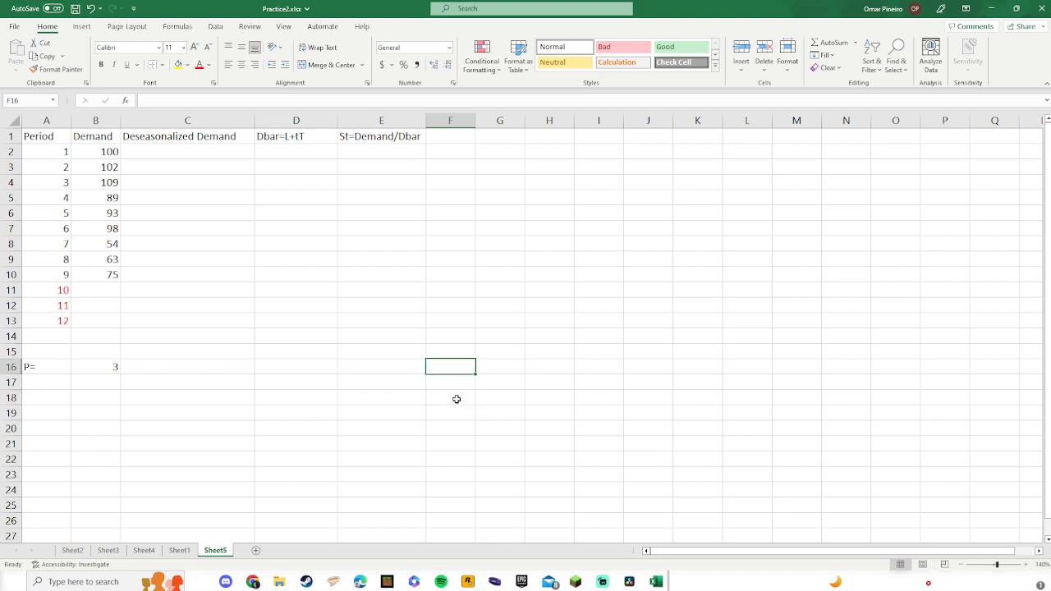
# Enter 2 in C16 and 1 in D16, beside the periodicity value
pyautogui.click(149, 381)
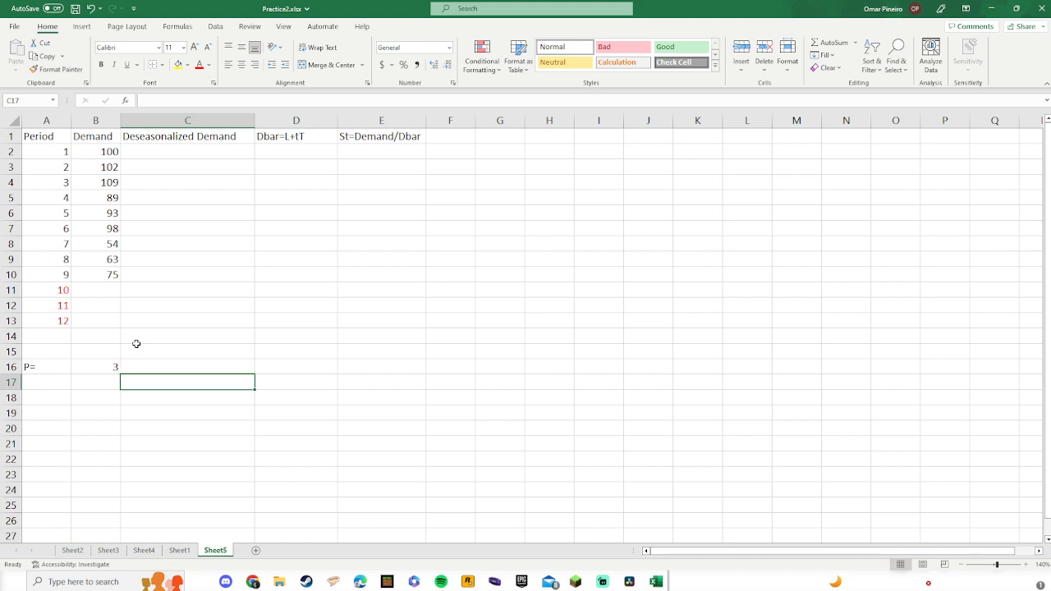
pyautogui.click(95, 374)
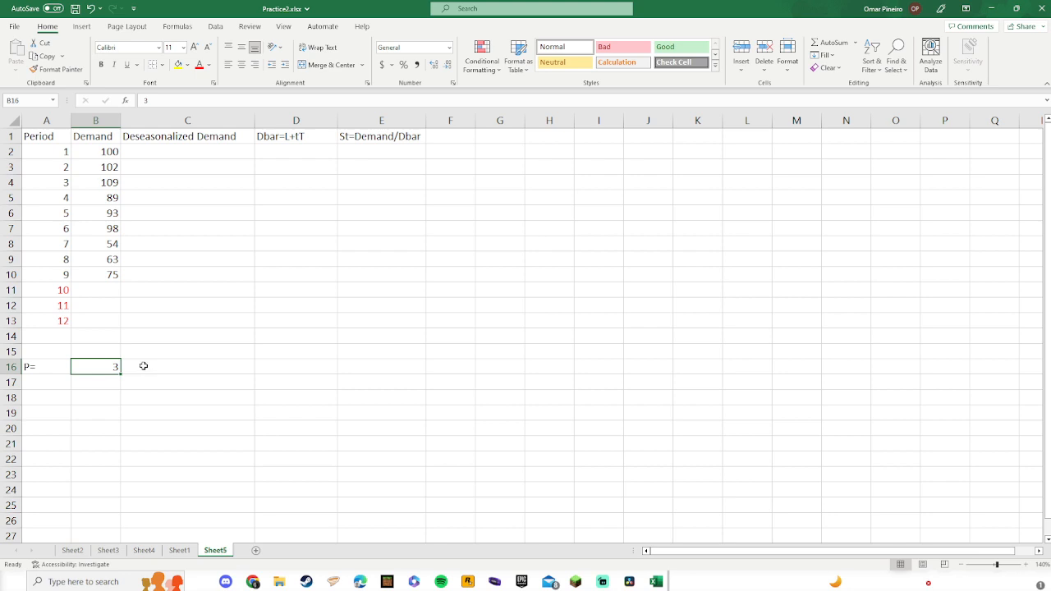
pyautogui.click(144, 366)
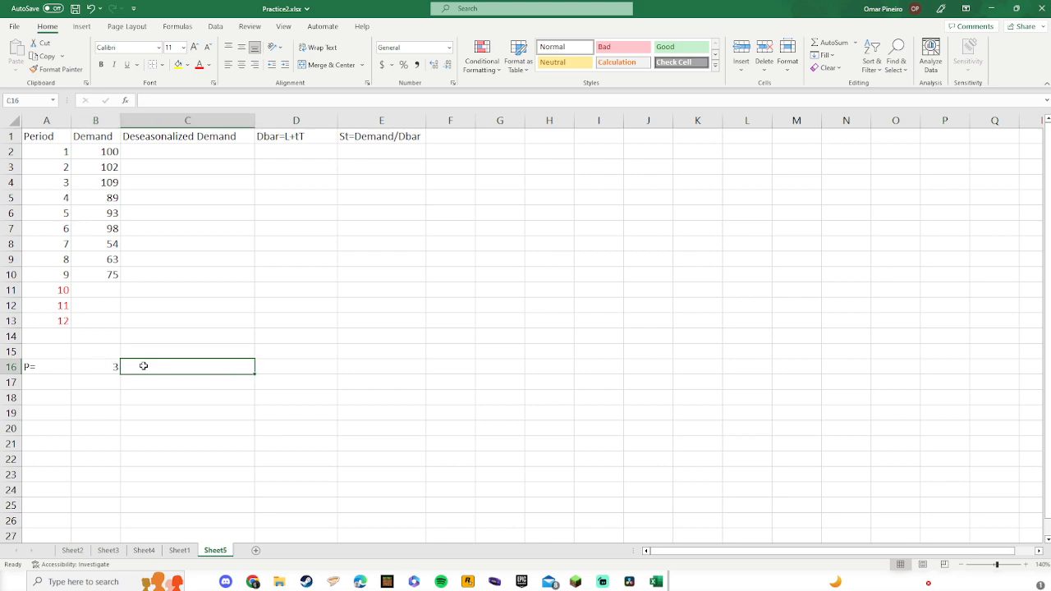
pyautogui.write('2')
pyautogui.press('Tab')
pyautogui.write('1')
pyautogui.press('Tab')
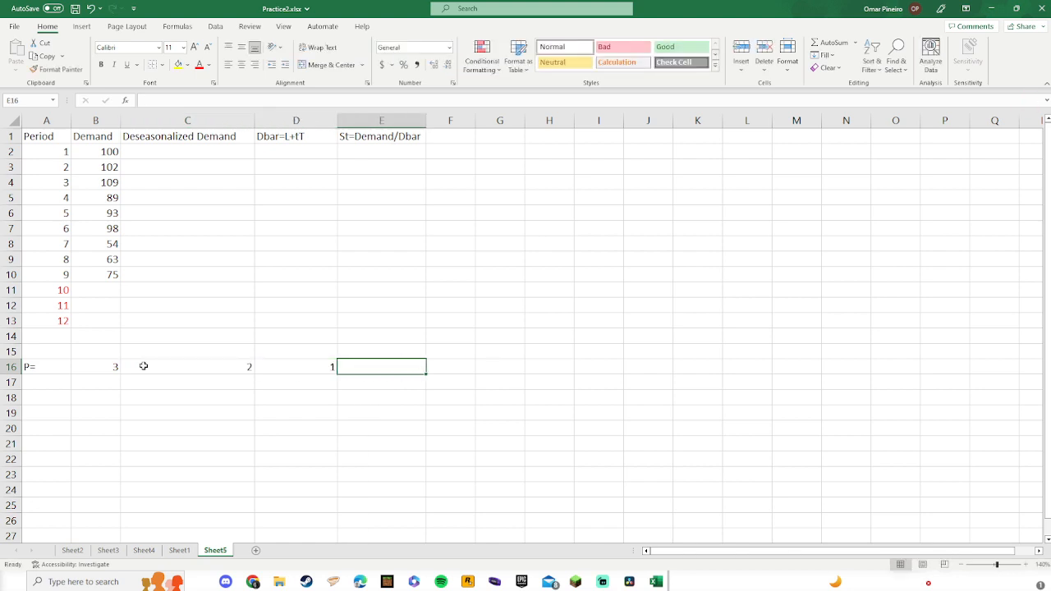
pyautogui.press('Left')
pyautogui.press('Left')
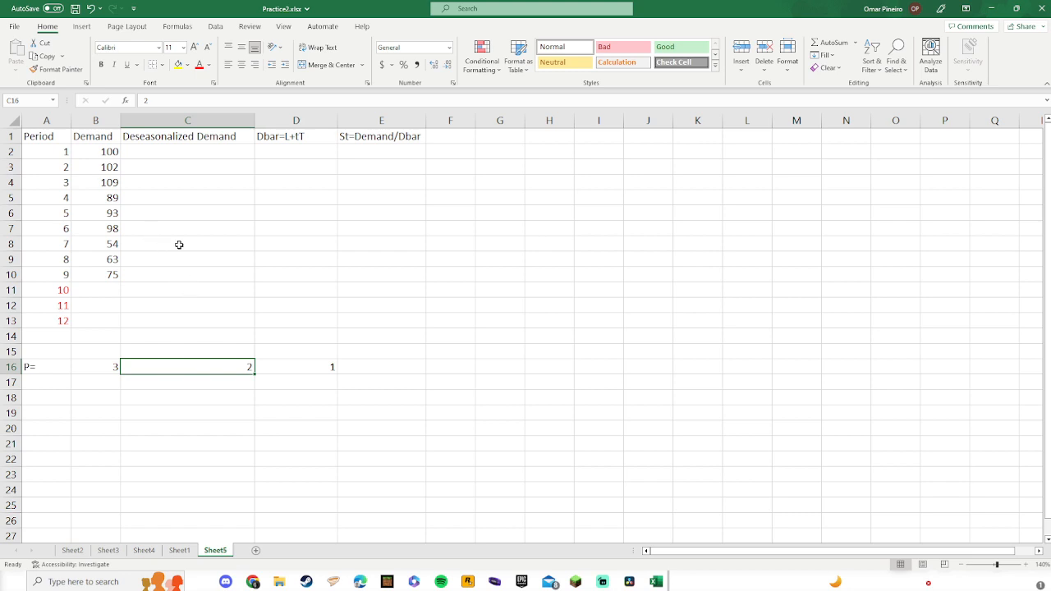
pyautogui.click(151, 184)
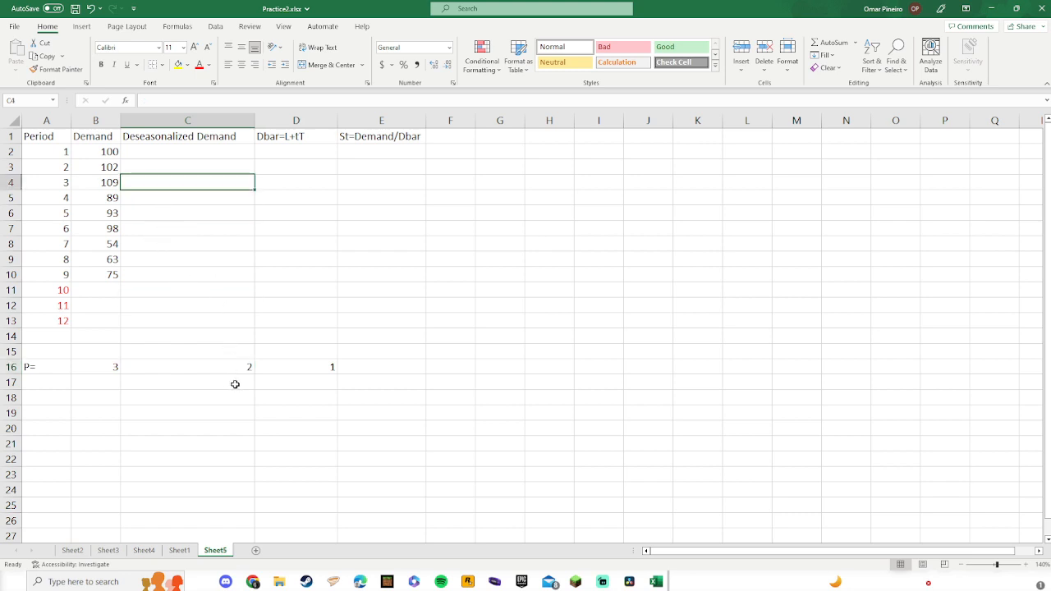
pyautogui.click(239, 368)
pyautogui.click(307, 369)
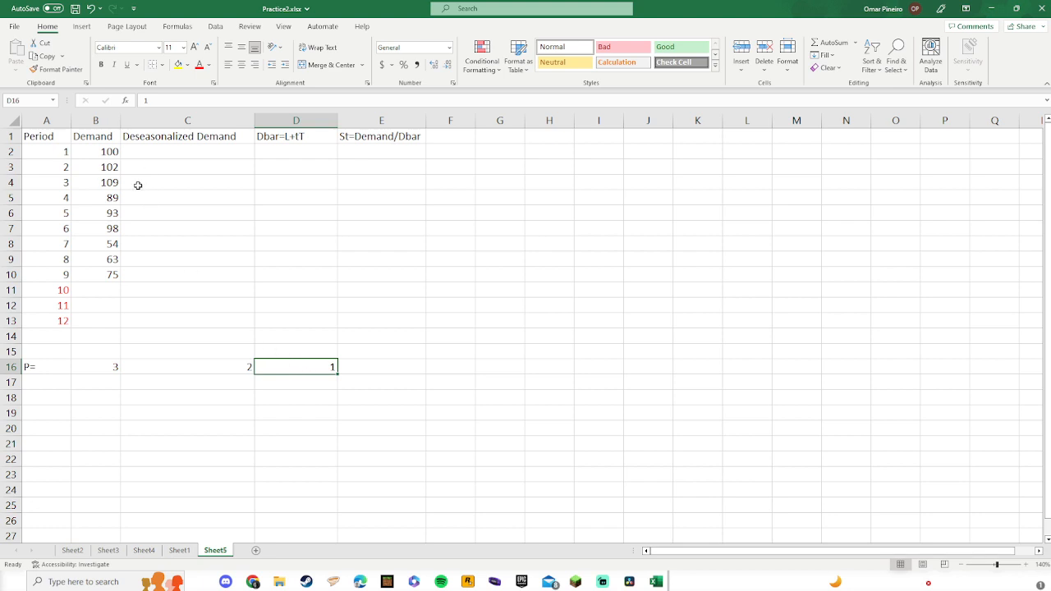
pyautogui.click(95, 151)
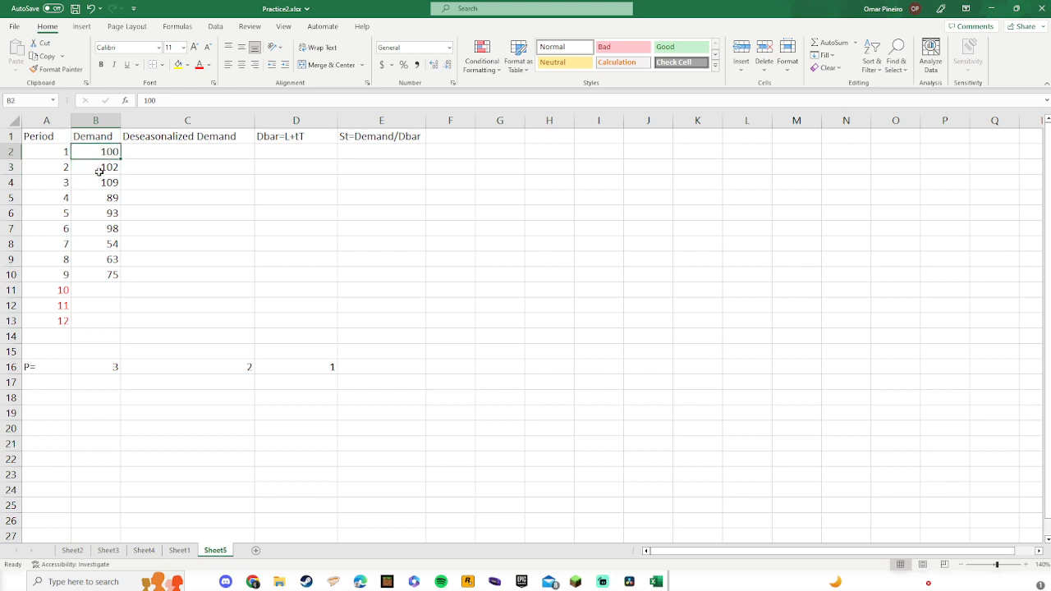
pyautogui.click(131, 153)
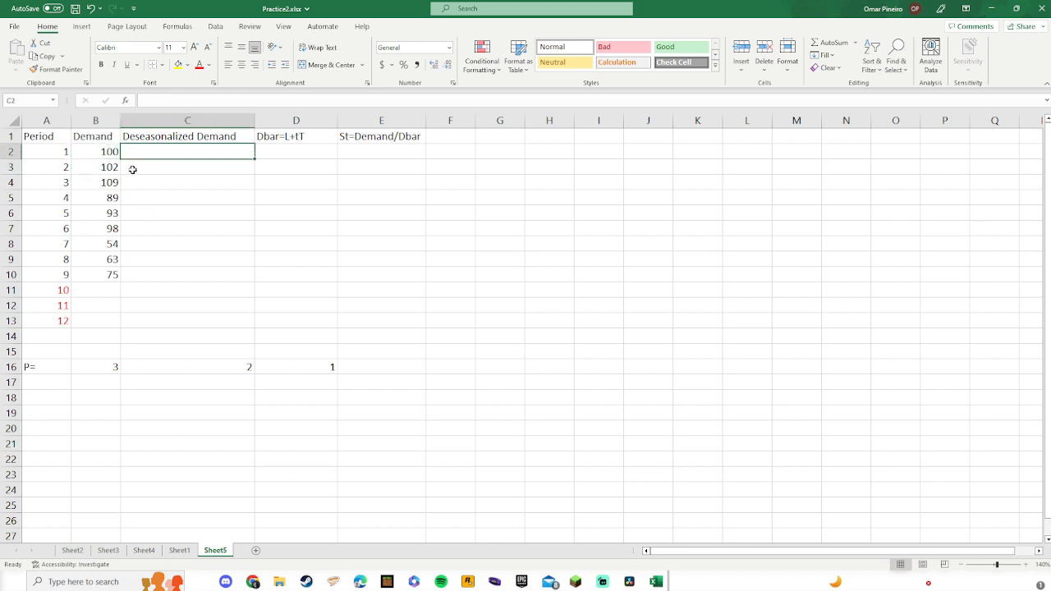
pyautogui.click(132, 169)
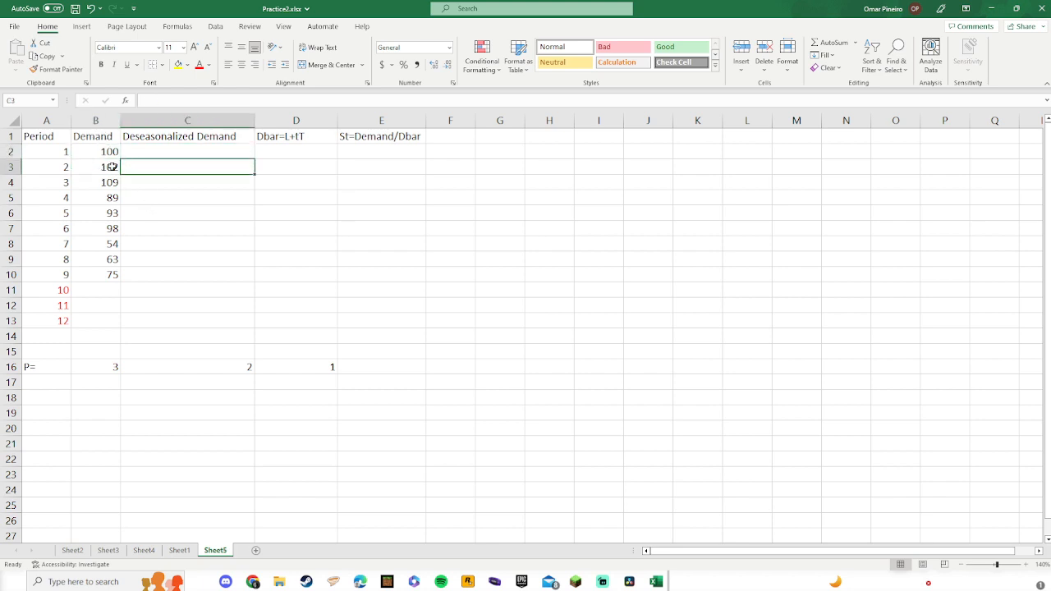
pyautogui.click(217, 366)
# Begin a formula in C4 that adds the demand values in B2, B3, B4 and B5
pyautogui.click(138, 181)
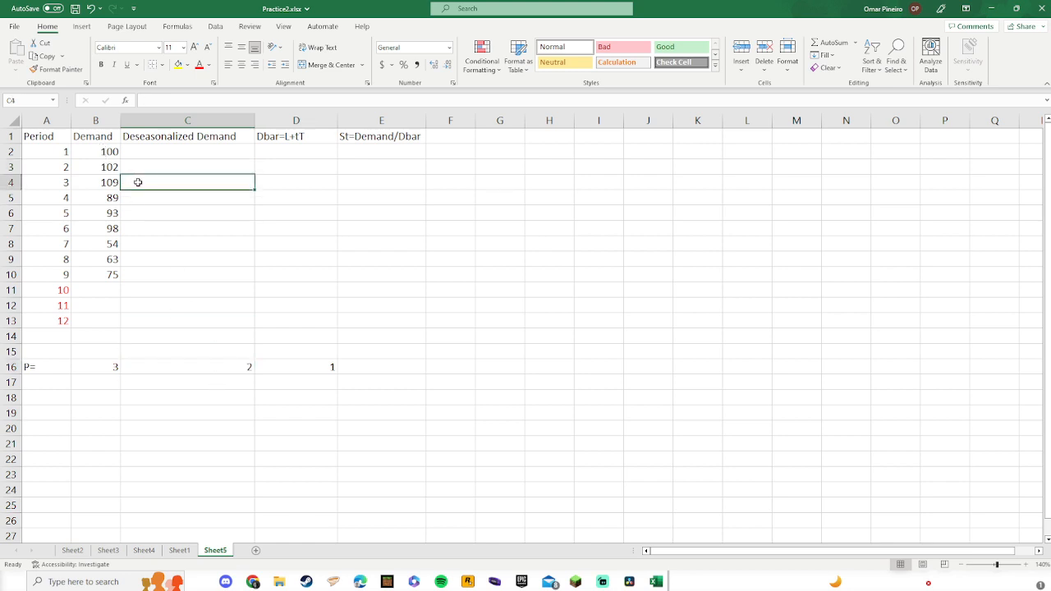
pyautogui.write('=')
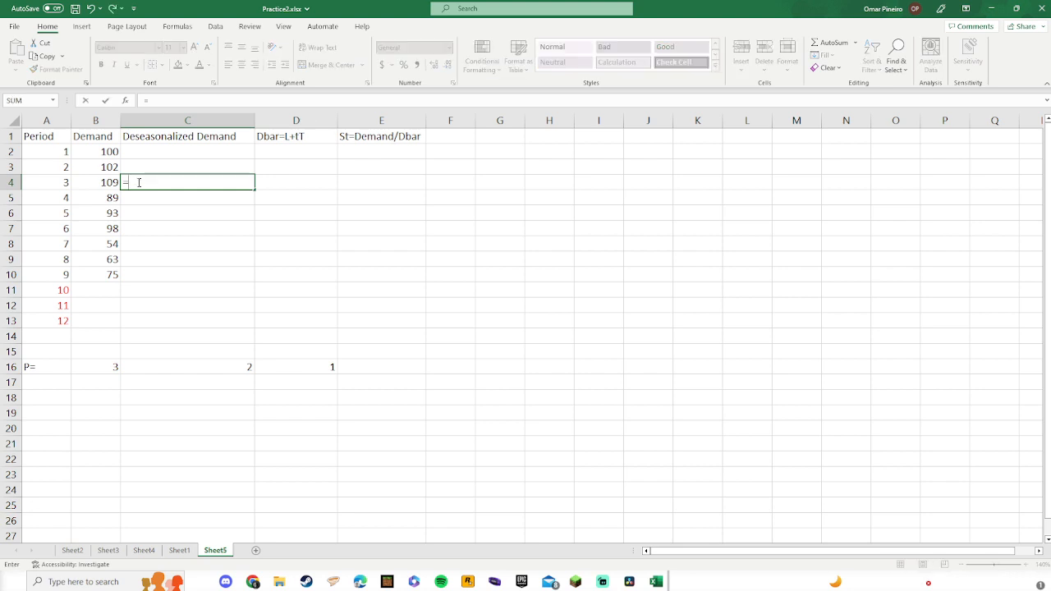
pyautogui.click(108, 152)
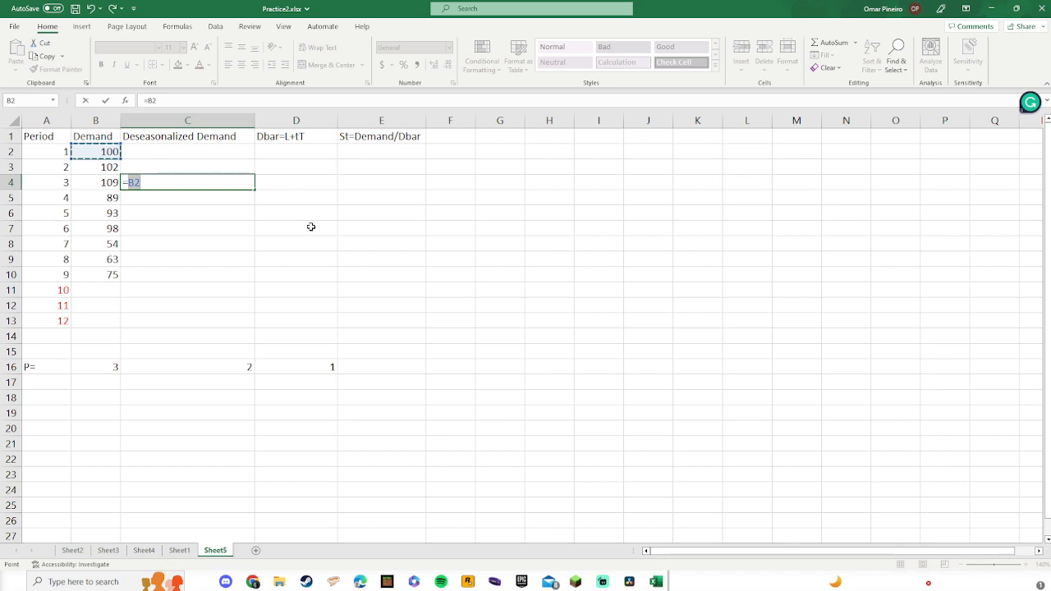
pyautogui.write('+')
pyautogui.click(97, 169)
pyautogui.write('+')
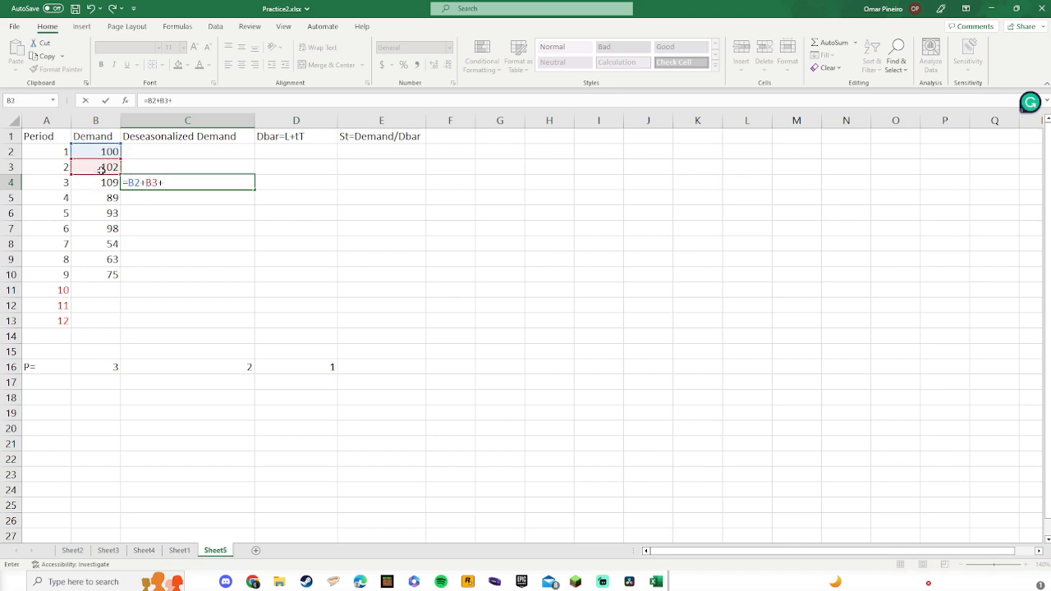
pyautogui.click(97, 184)
pyautogui.write('+')
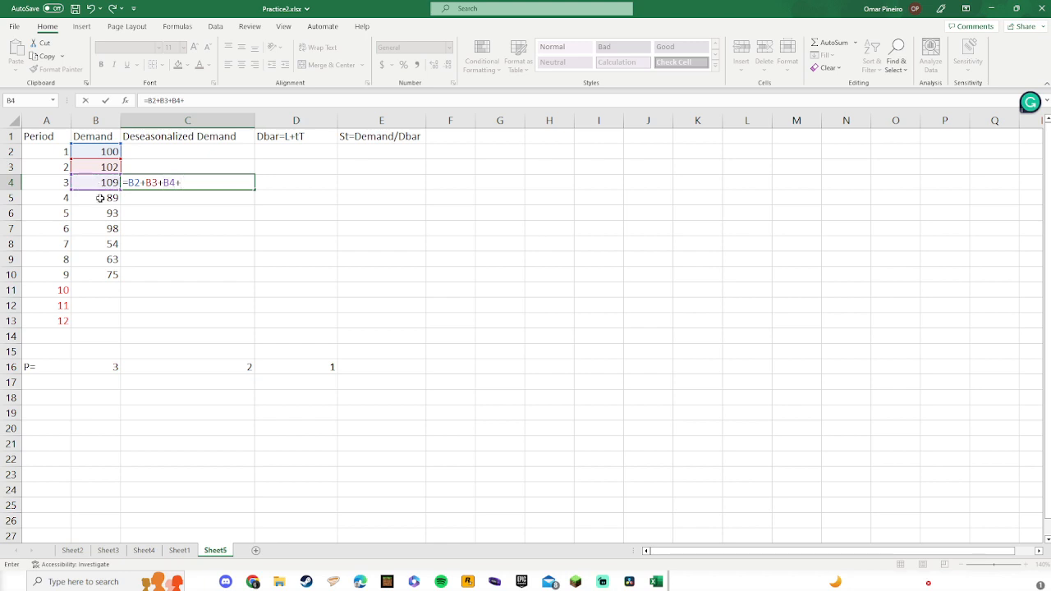
pyautogui.click(101, 198)
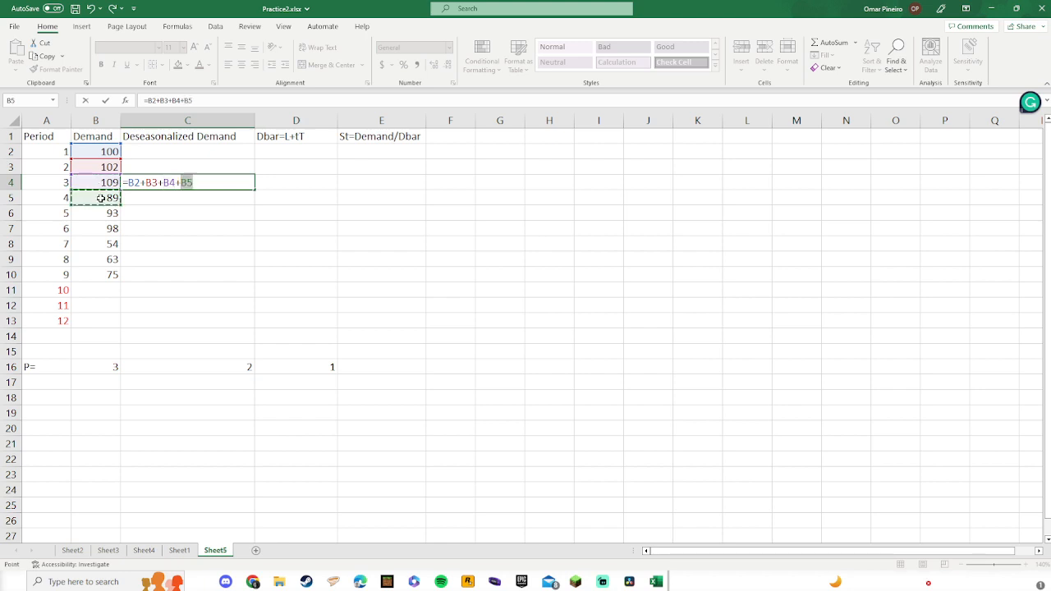
pyautogui.click(101, 152)
pyautogui.click(97, 166)
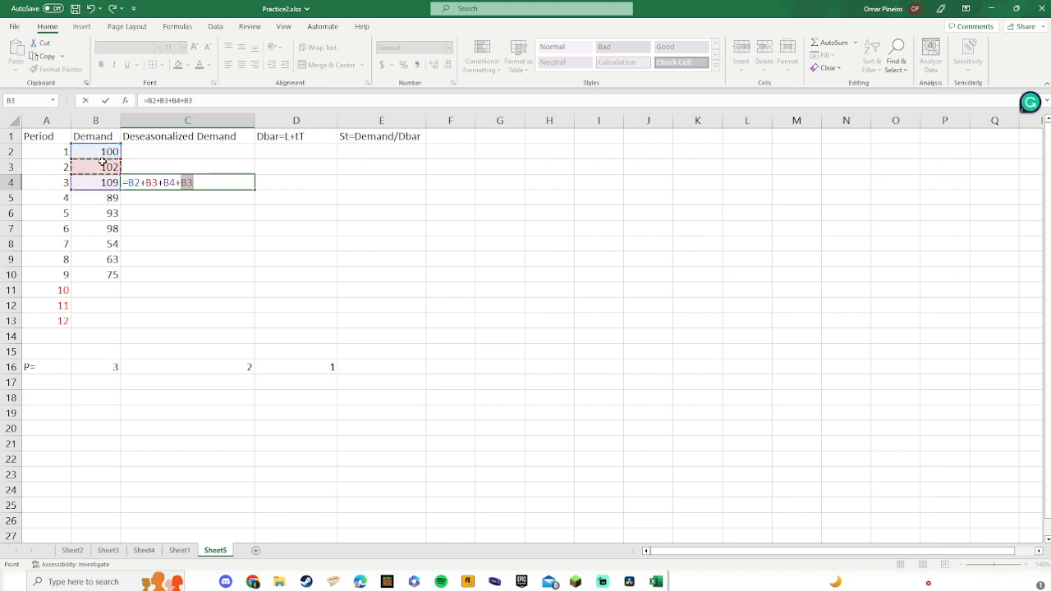
pyautogui.click(238, 367)
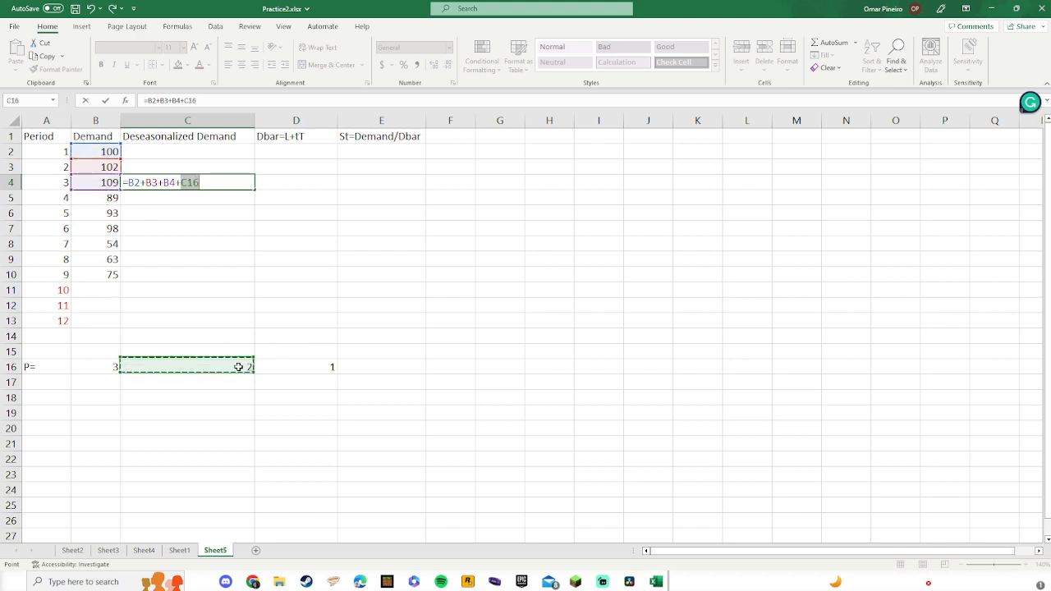
pyautogui.click(104, 200)
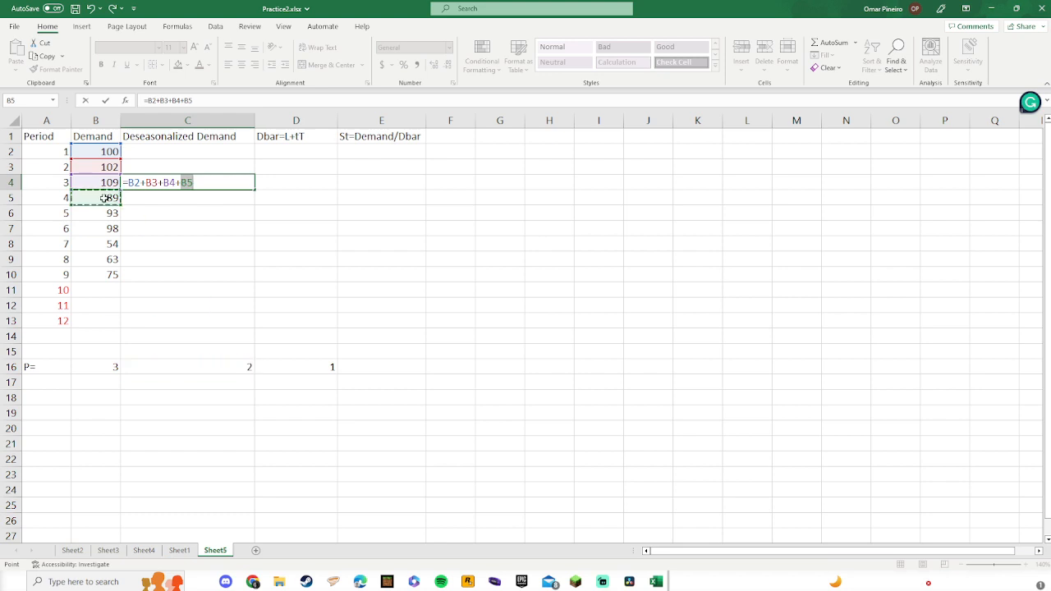
pyautogui.click(293, 367)
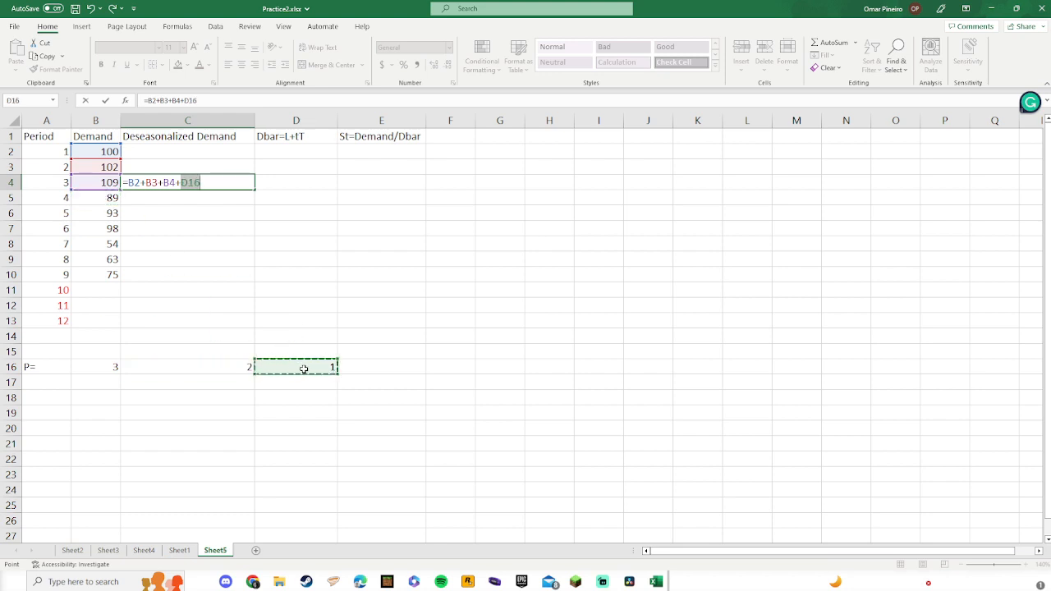
pyautogui.click(102, 202)
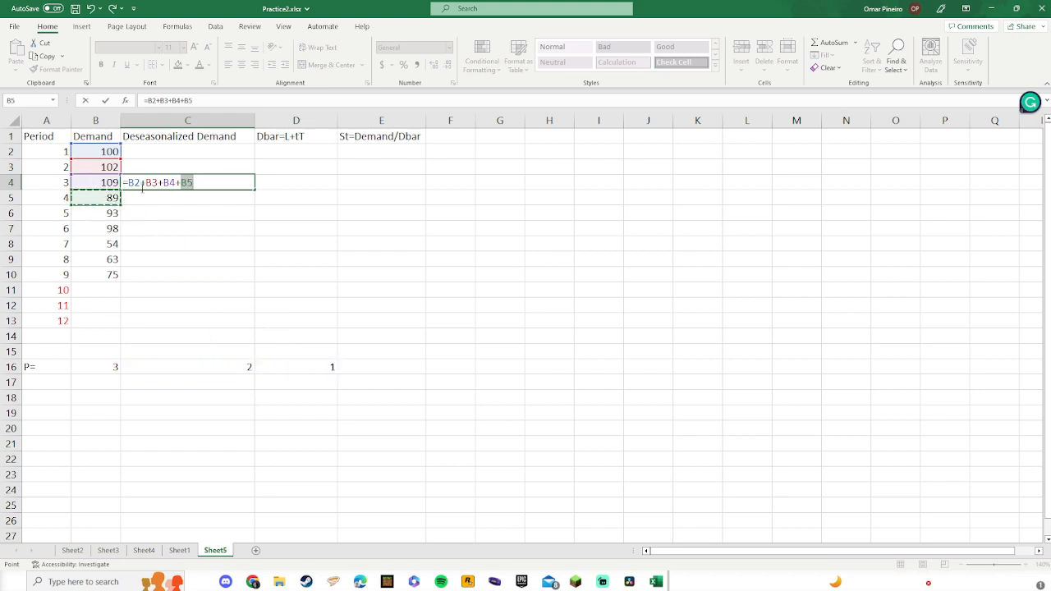
# Complete the C4 formula as =(B2+B3+B4+B5)/B16, dividing the bracketed demand sum by the periodicity
pyautogui.click(129, 183)
pyautogui.write('(')
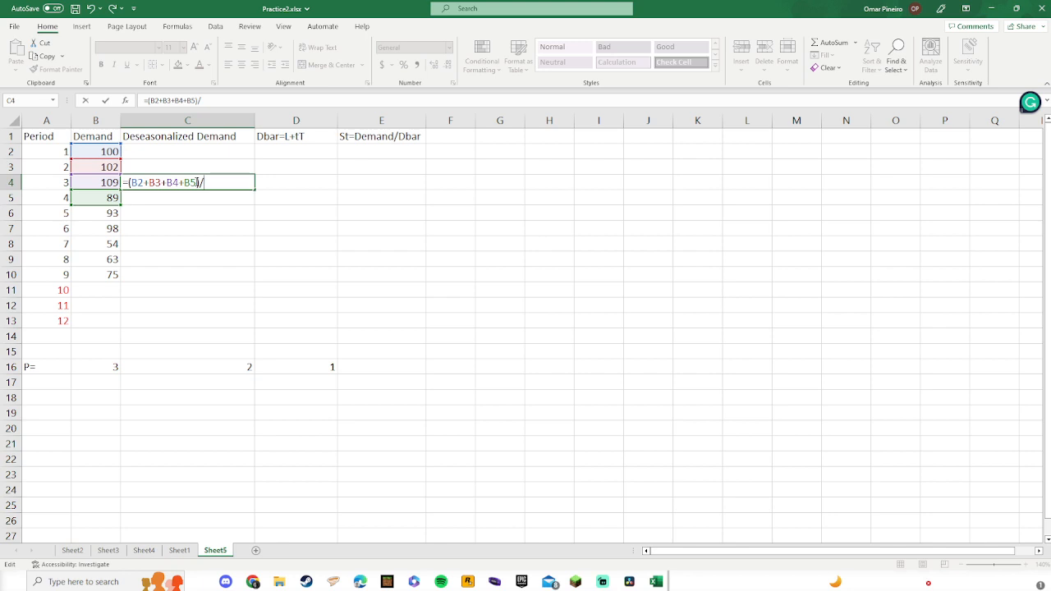
pyautogui.click(100, 367)
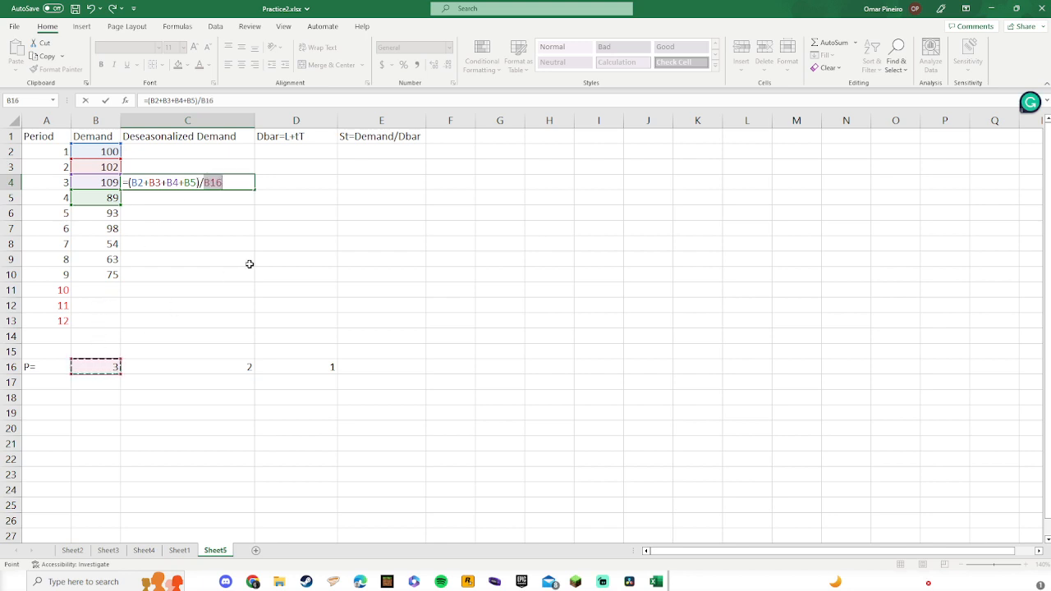
pyautogui.press('Return')
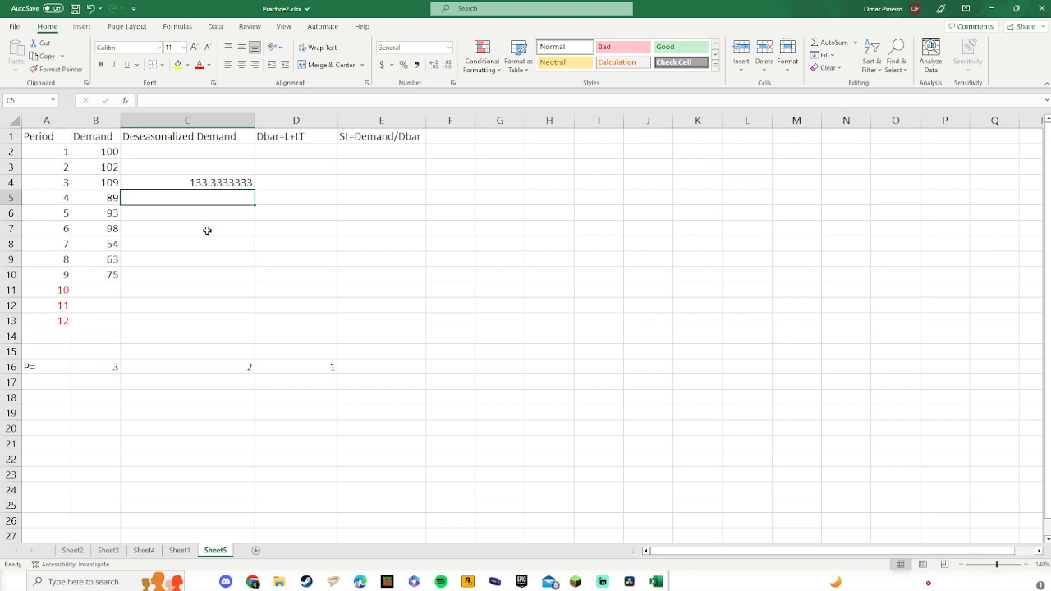
# Fill the deseasonalized demand formula from C4 down through C10
pyautogui.click(215, 183)
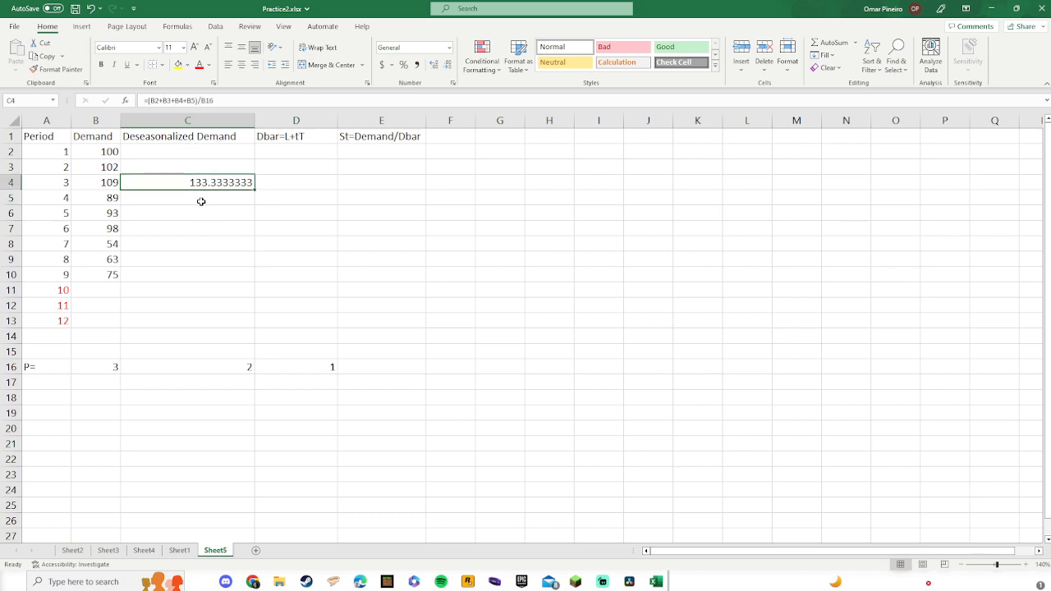
pyautogui.click(177, 166)
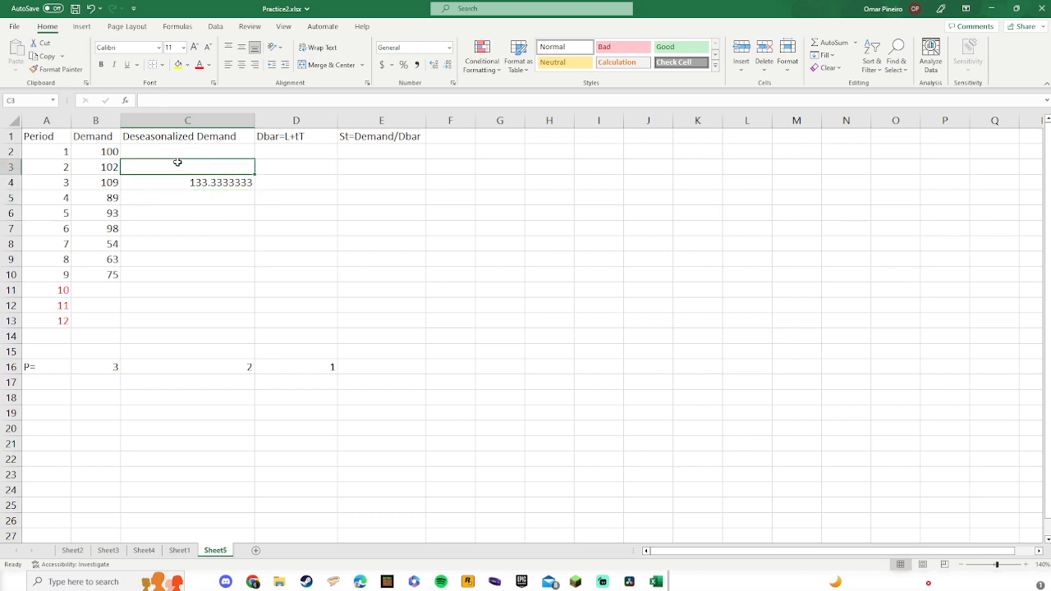
pyautogui.click(178, 153)
pyautogui.click(232, 185)
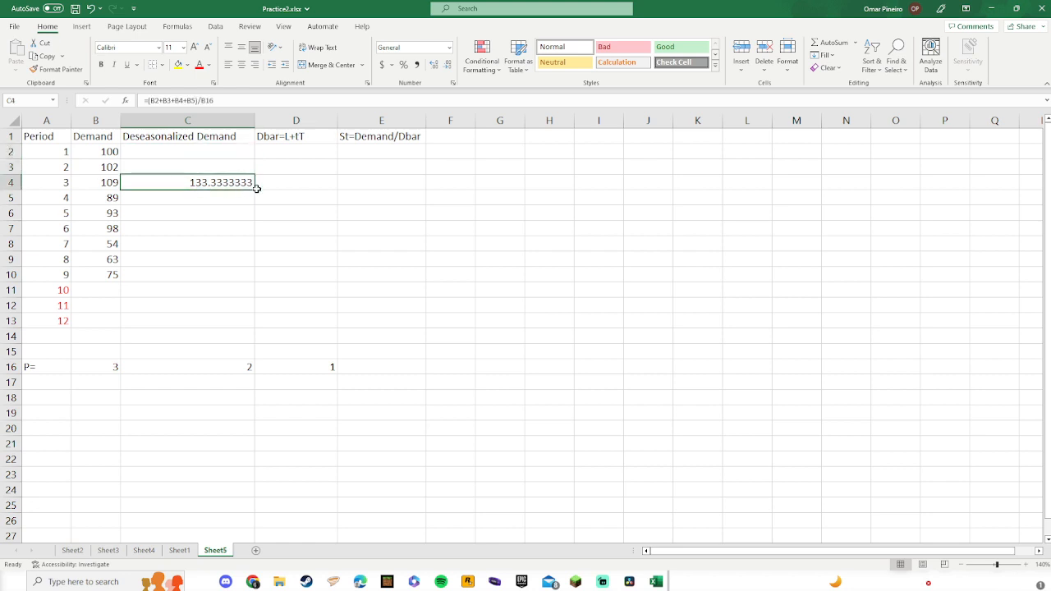
pyautogui.moveTo(255, 188); pyautogui.dragTo(246, 280)
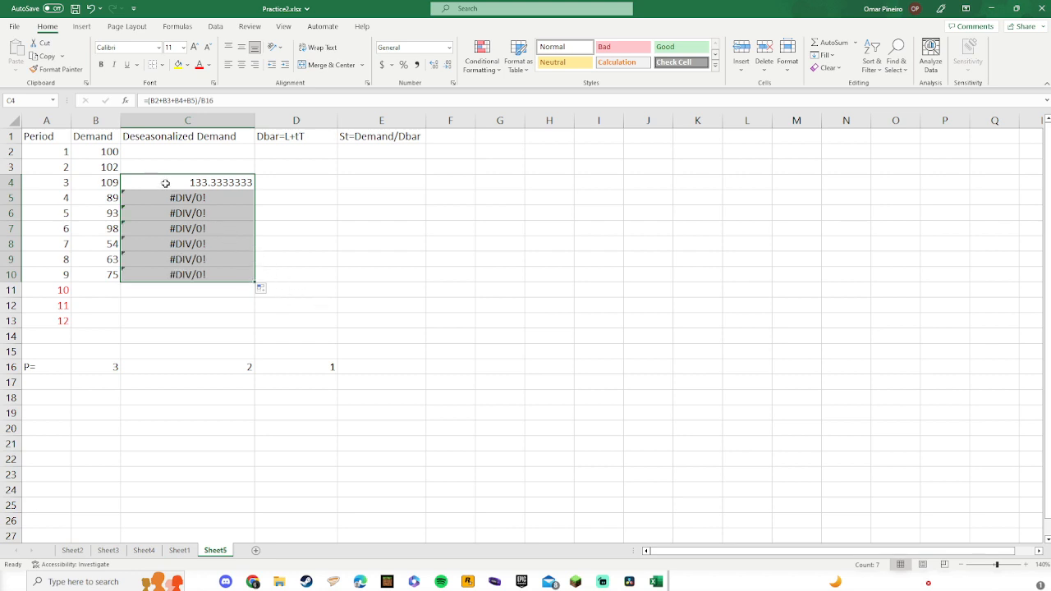
# Clear the filled formulas from C5:C10, keeping the original formula in C4
pyautogui.click(165, 182)
pyautogui.click(185, 198)
pyautogui.press('Delete')
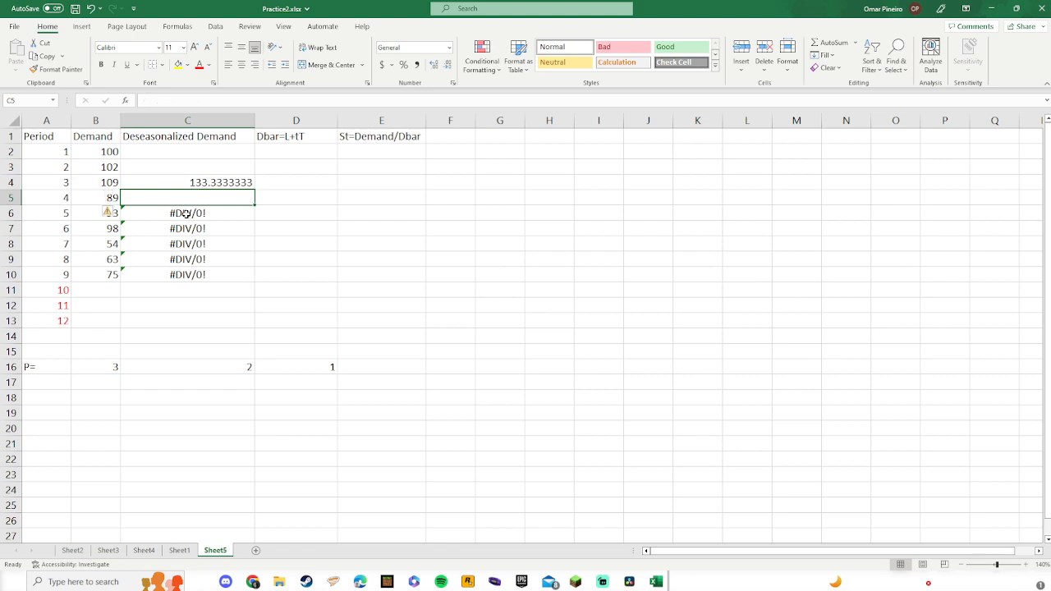
pyautogui.click(187, 213)
pyautogui.press('Delete')
pyautogui.click(187, 229)
pyautogui.press('Delete')
pyautogui.click(187, 244)
pyautogui.press('Delete')
pyautogui.click(188, 267)
pyautogui.press('Delete')
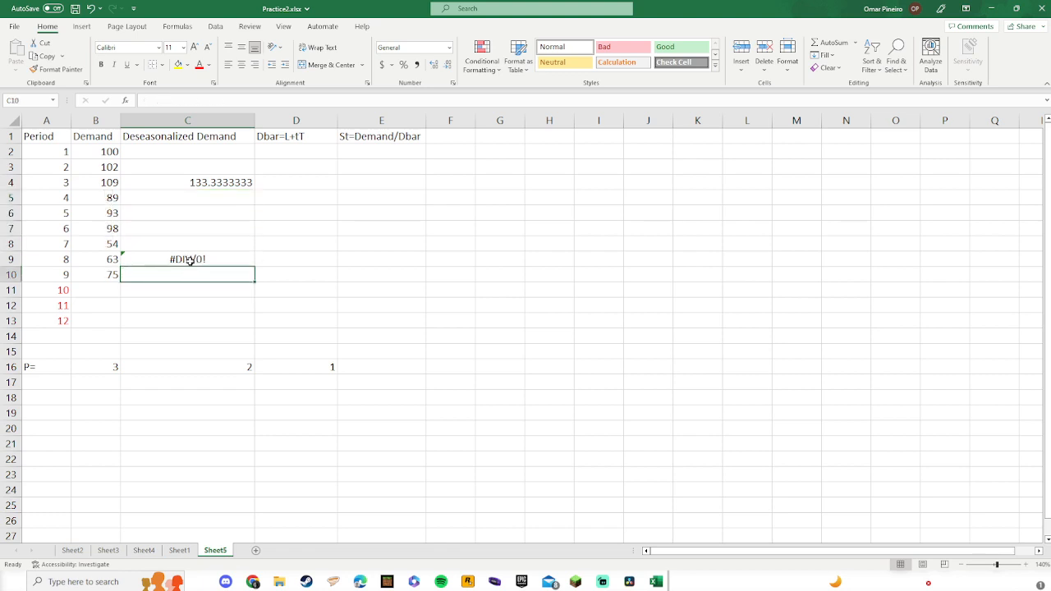
pyautogui.click(188, 260)
pyautogui.press('Delete')
# Review the formula in C4 and copy it down one row into C5
pyautogui.click(202, 198)
pyautogui.click(208, 181)
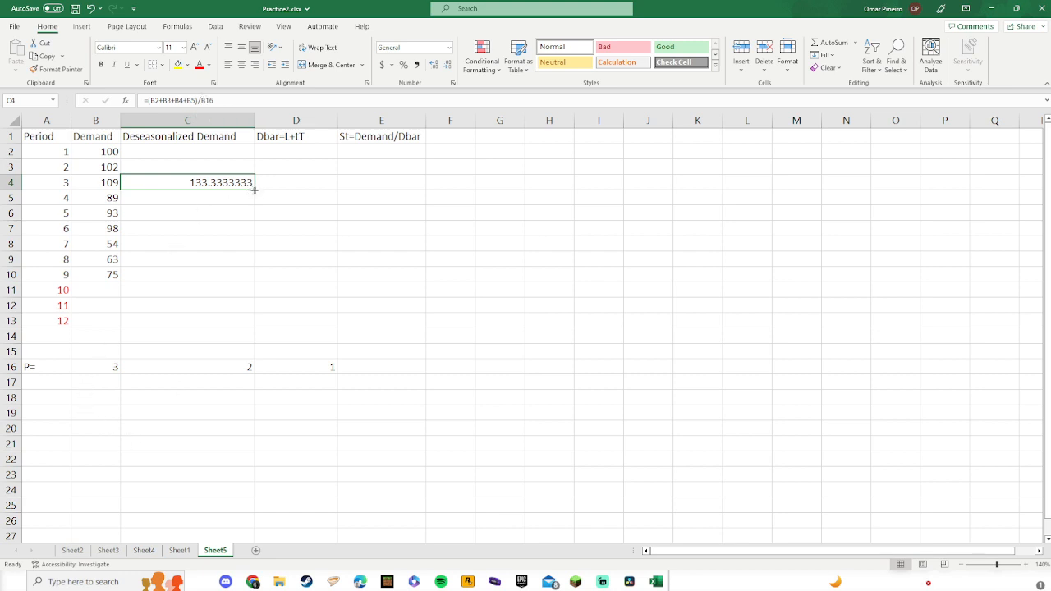
pyautogui.moveTo(151, 100); pyautogui.dragTo(195, 100)
pyautogui.click(244, 104)
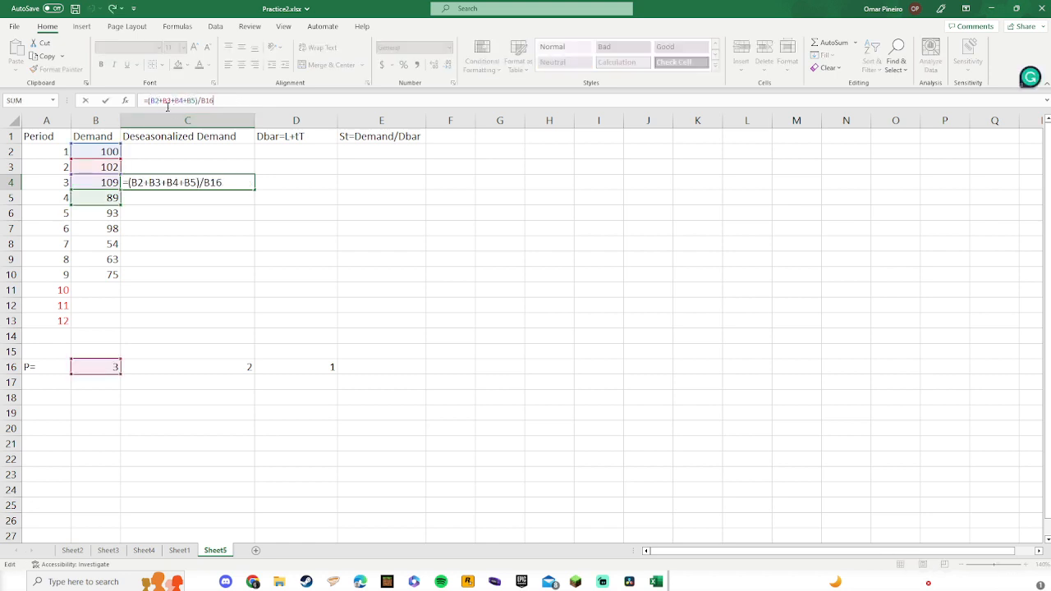
pyautogui.click(262, 197)
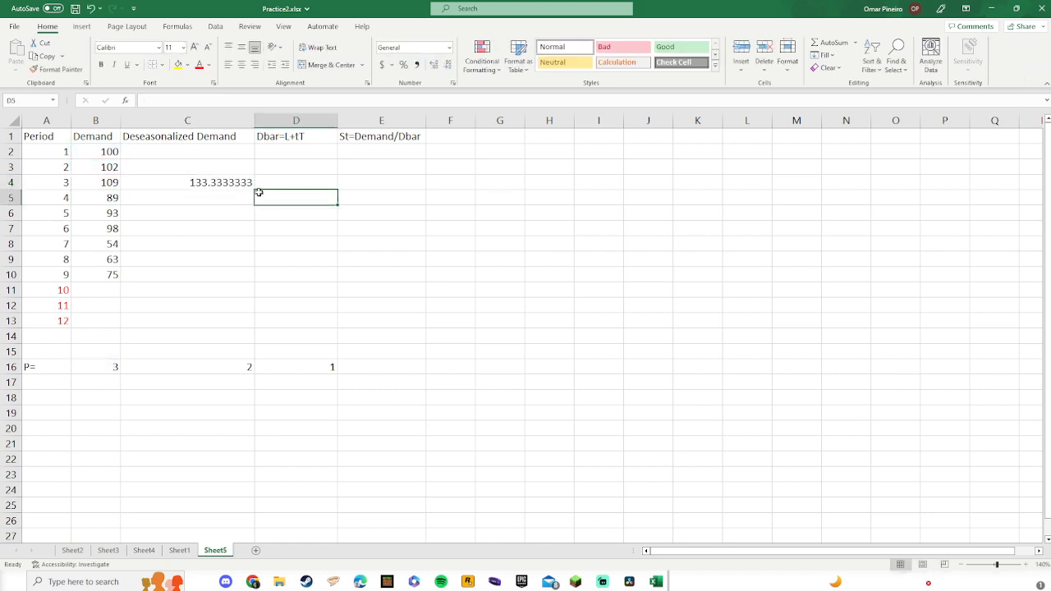
pyautogui.click(241, 184)
pyautogui.moveTo(254, 190); pyautogui.dragTo(257, 201)
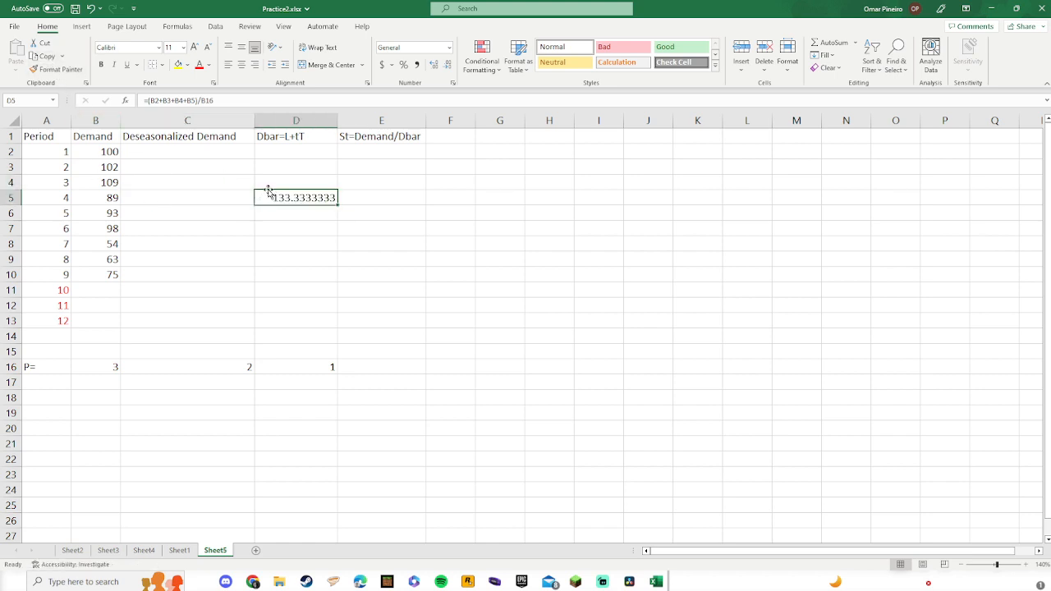
pyautogui.moveTo(269, 190)
pyautogui.mouseDown()
pyautogui.moveTo(223, 179)
pyautogui.moveTo(258, 201)
pyautogui.mouseUp()
pyautogui.click(201, 209)
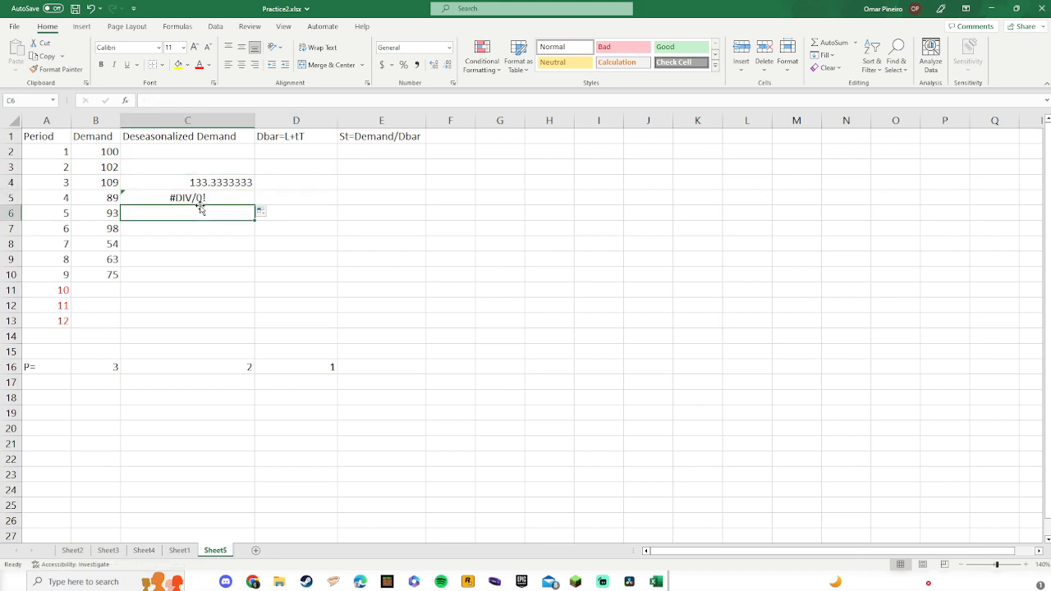
# Compare the cell references in the C5 formula with those in C4 and clear C5
pyautogui.click(199, 198)
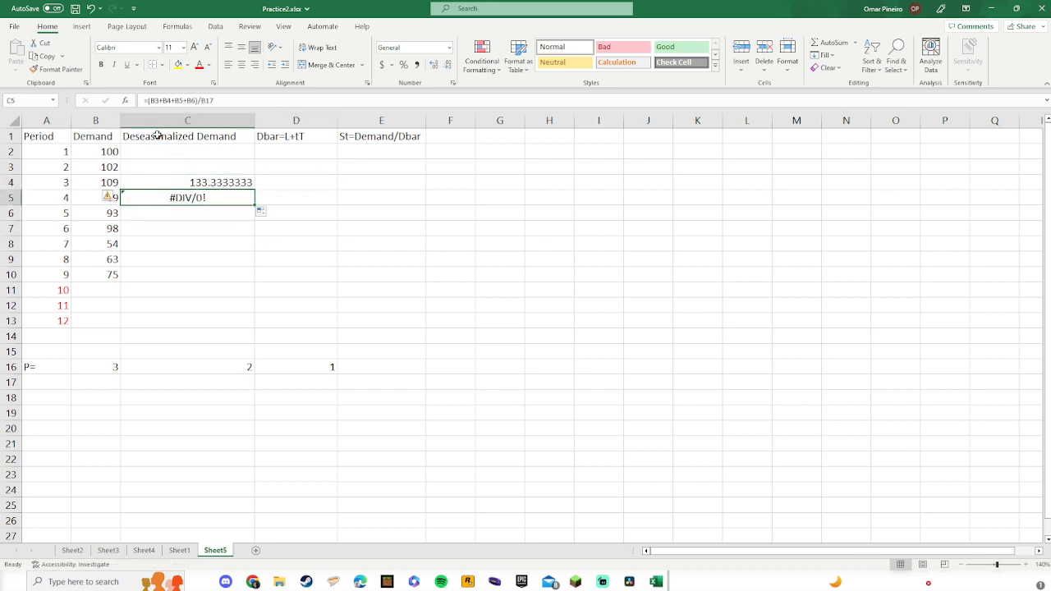
pyautogui.click(179, 180)
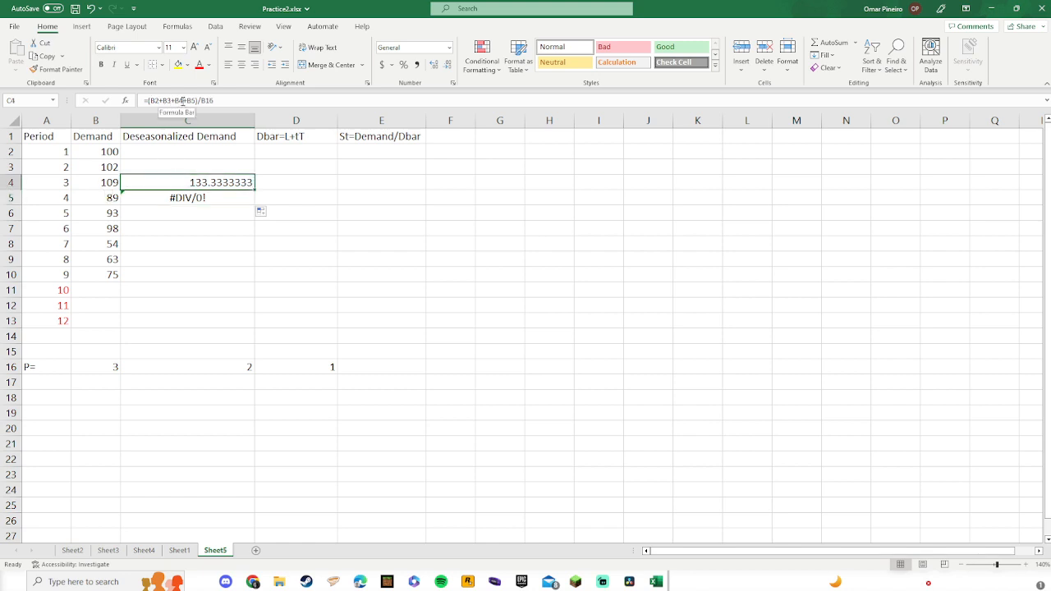
pyautogui.click(205, 197)
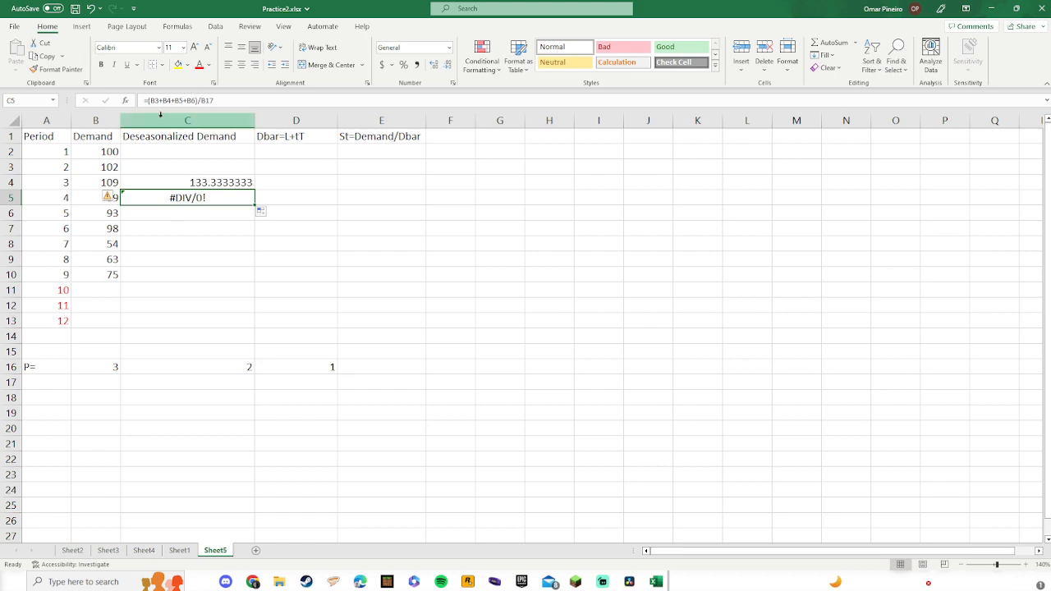
pyautogui.moveTo(148, 101); pyautogui.dragTo(196, 100)
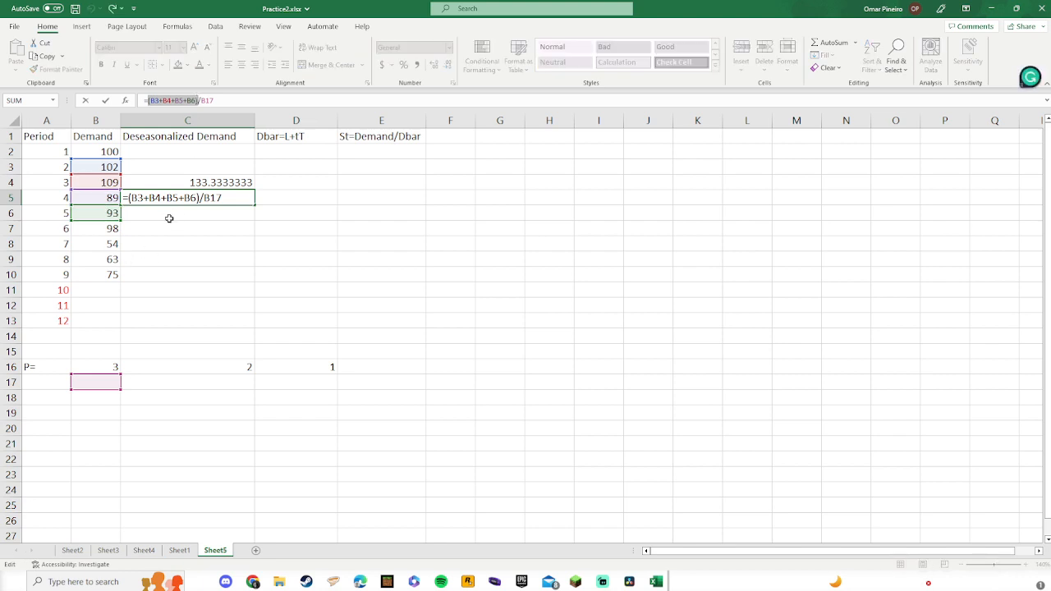
pyautogui.press('Escape')
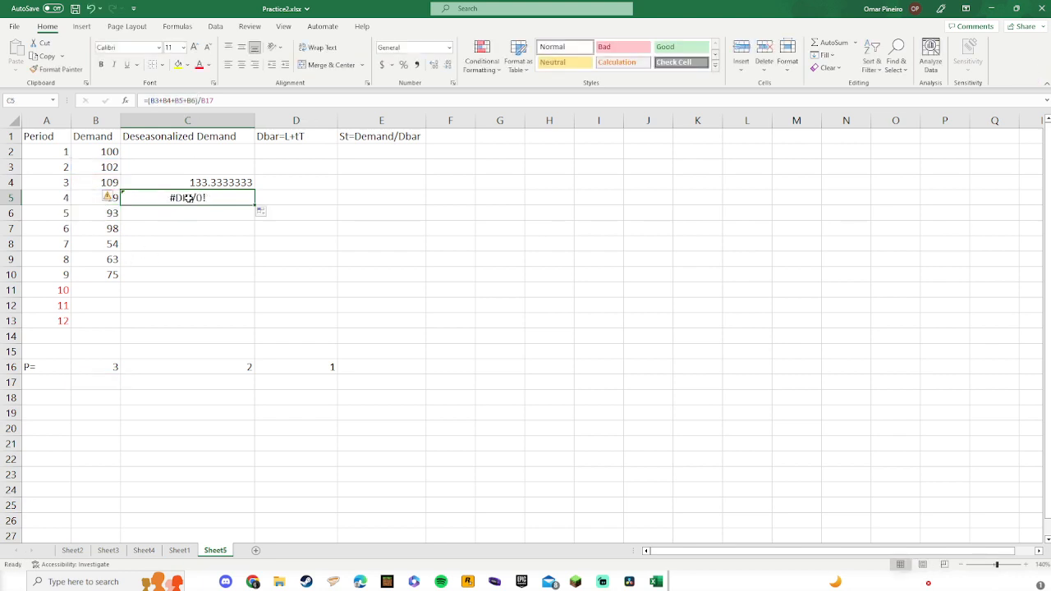
pyautogui.press('Delete')
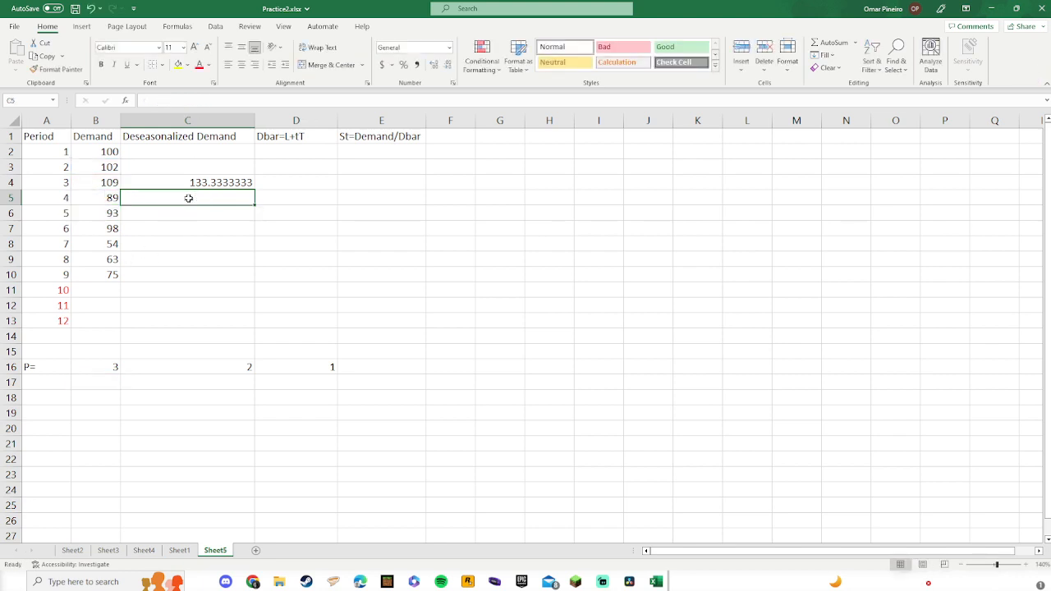
pyautogui.click(82, 383)
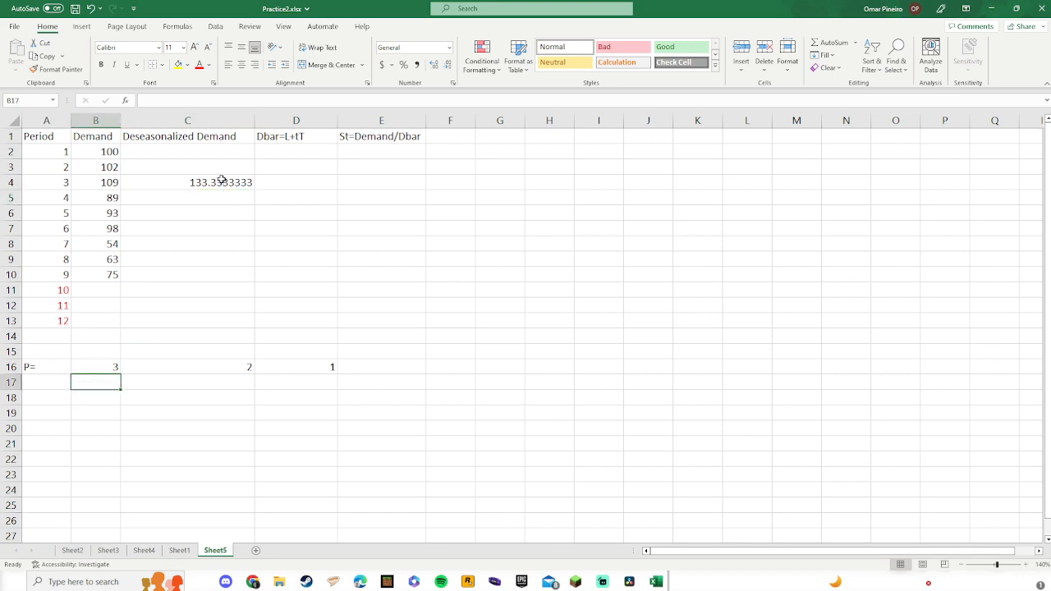
# Make the B16 reference absolute in C4, giving =(B2+B3+B4+B5)/$B$16, and fill the formula down through C10
pyautogui.click(220, 180)
pyautogui.click(201, 101)
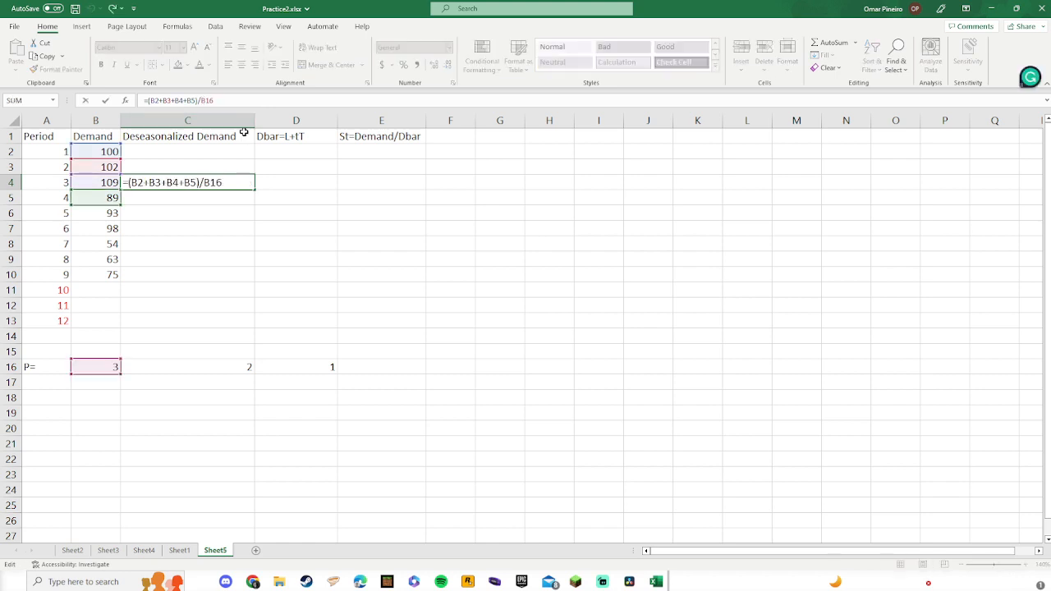
pyautogui.write('$B$')
pyautogui.press('Return')
pyautogui.click(216, 182)
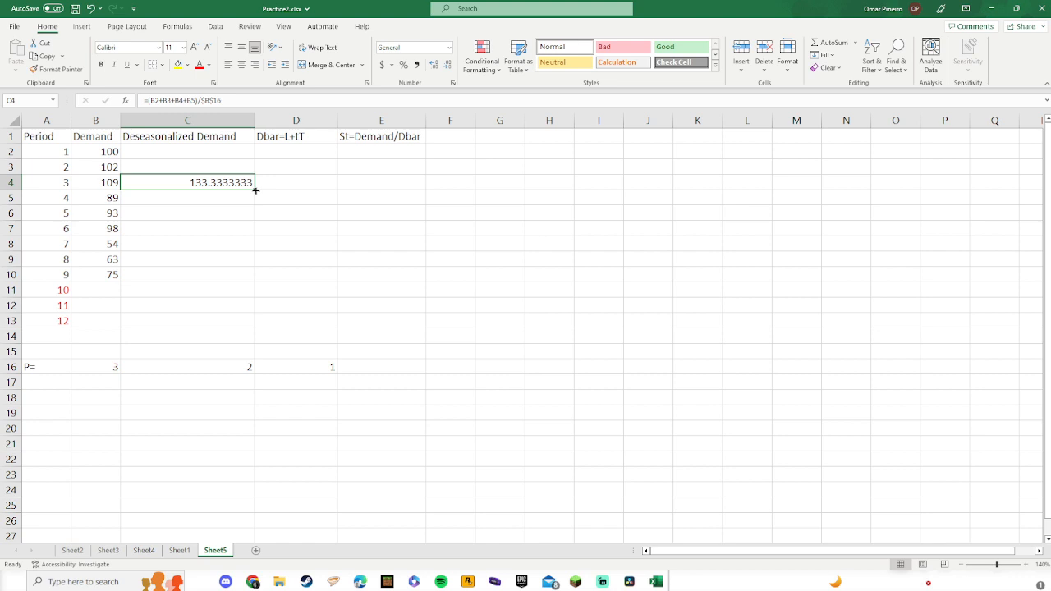
pyautogui.moveTo(255, 191); pyautogui.dragTo(243, 282)
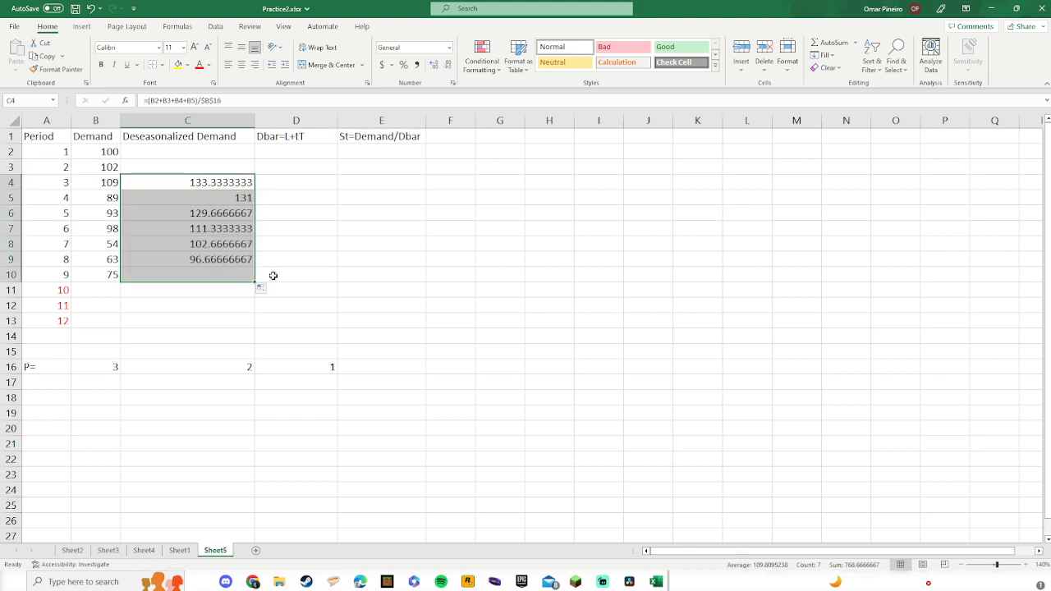
# Check the filled formulas in column C from C5 to C10 against C4 for a fixed $B$16 divisor
pyautogui.click(218, 206)
pyautogui.click(219, 215)
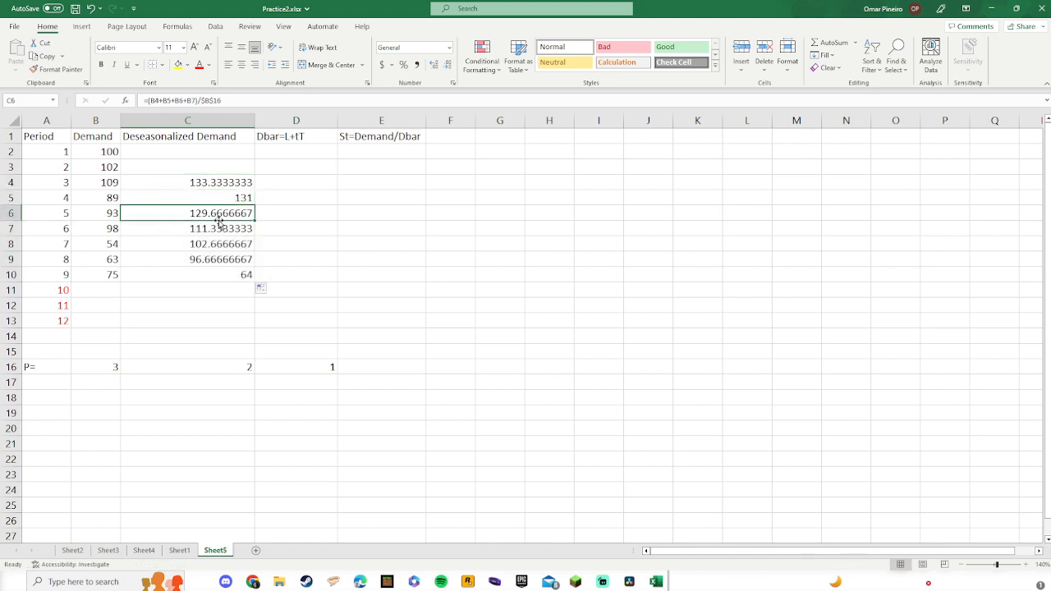
pyautogui.click(218, 229)
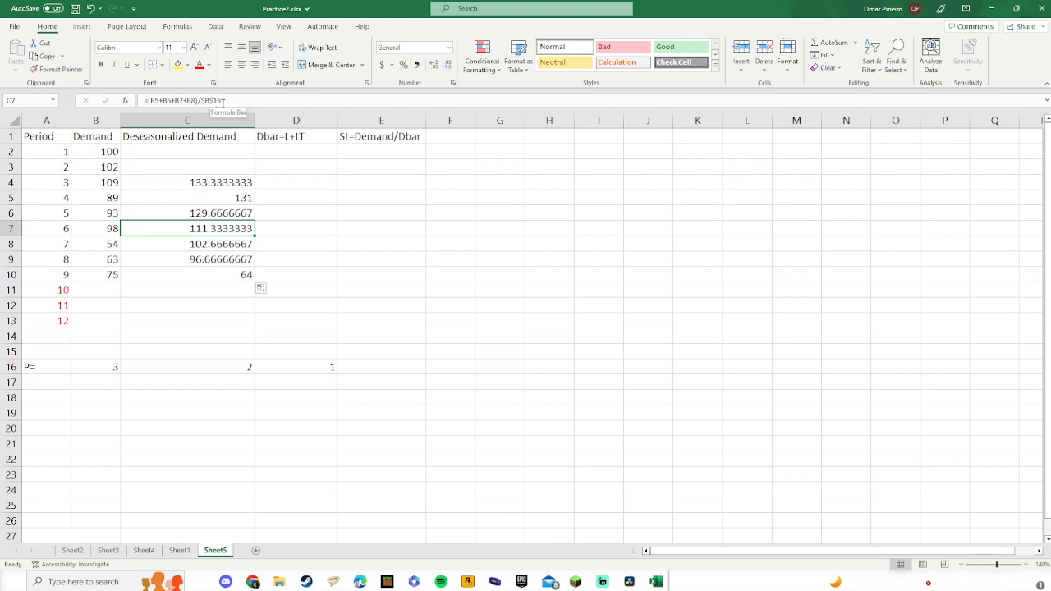
pyautogui.click(215, 246)
pyautogui.click(217, 259)
pyautogui.click(220, 281)
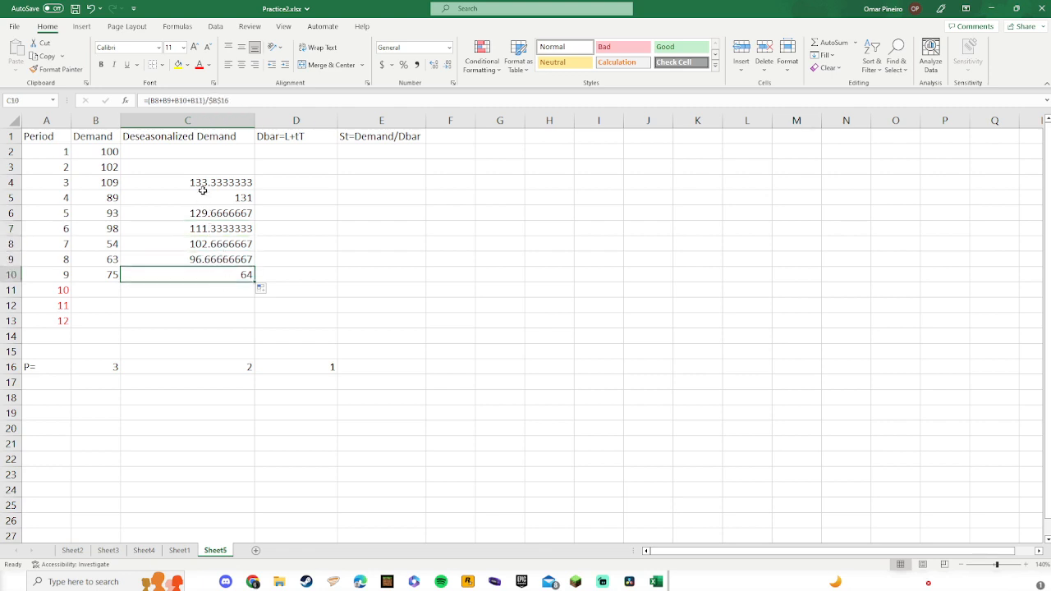
pyautogui.click(206, 186)
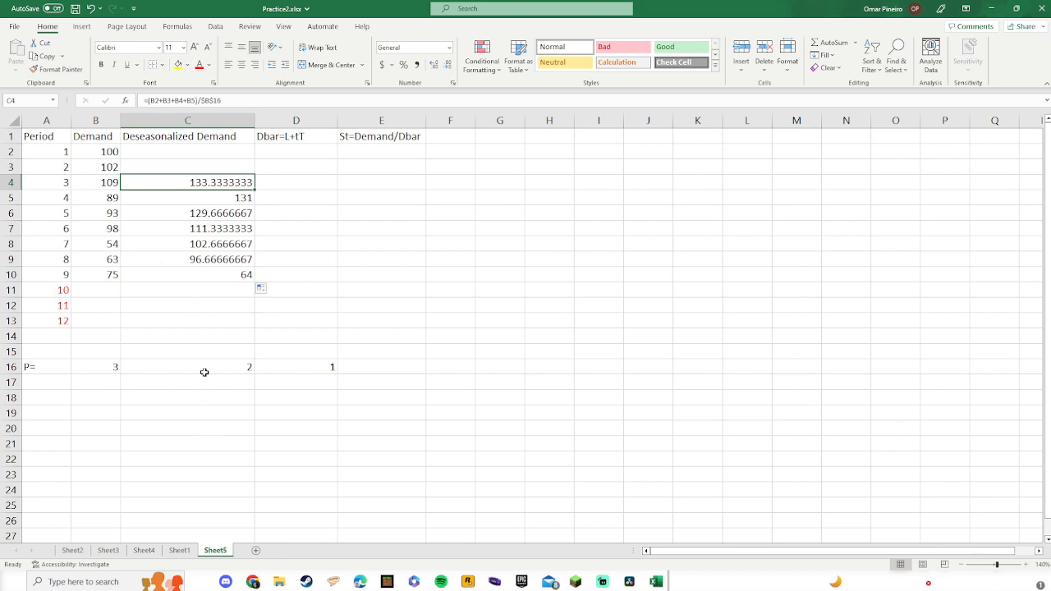
# Clear the extra values in C16:D16 beside the periodicity cell
pyautogui.moveTo(205, 371); pyautogui.dragTo(296, 370)
pyautogui.press('Delete')
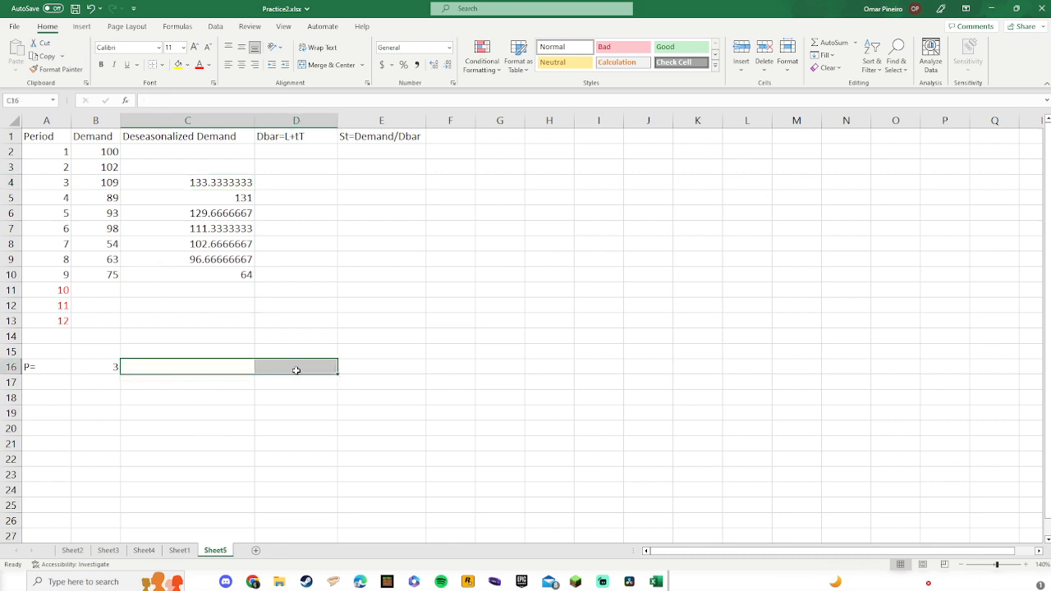
pyautogui.click(189, 399)
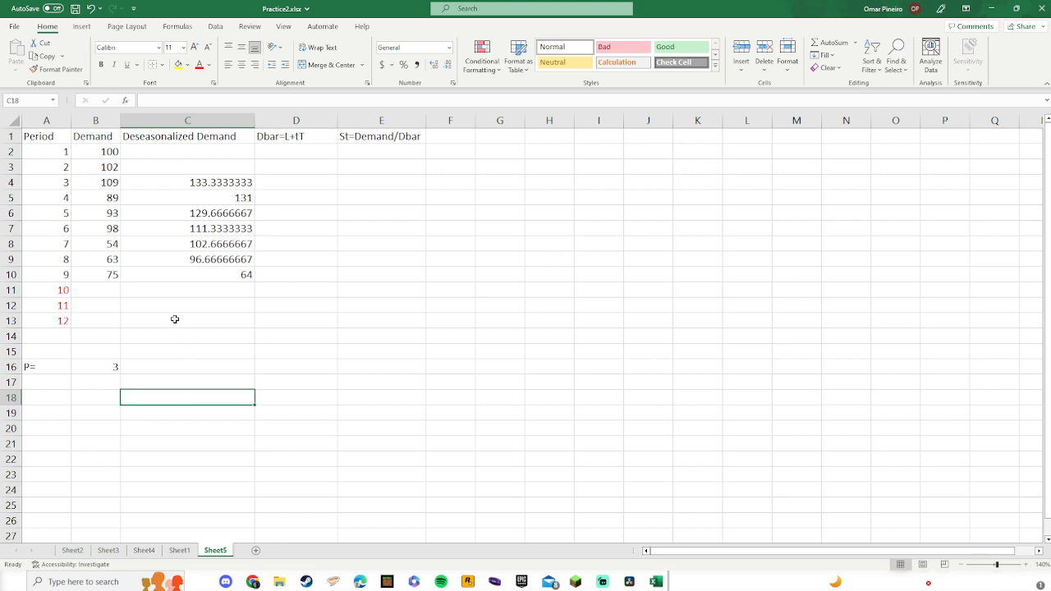
# Review which demand cells the C10 formula references and clear C10
pyautogui.click(193, 275)
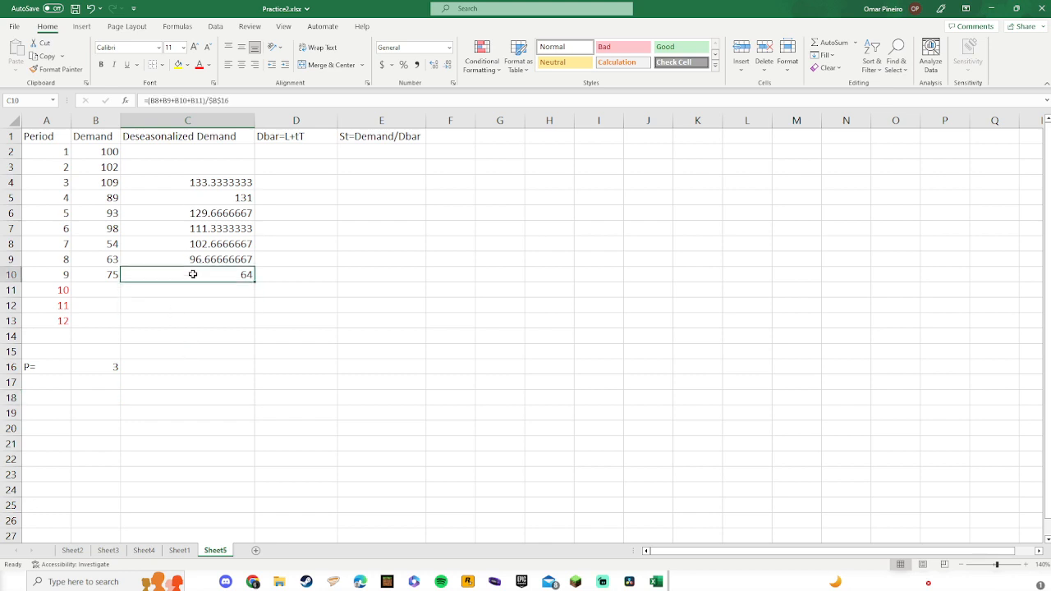
pyautogui.click(184, 100)
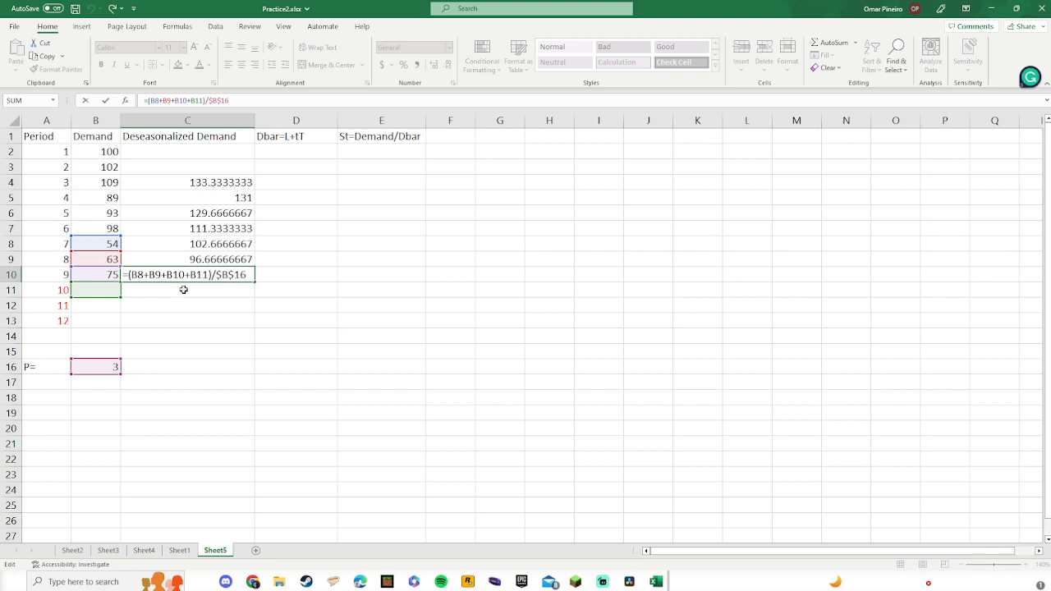
pyautogui.hotkey('ctrl', 'Return')
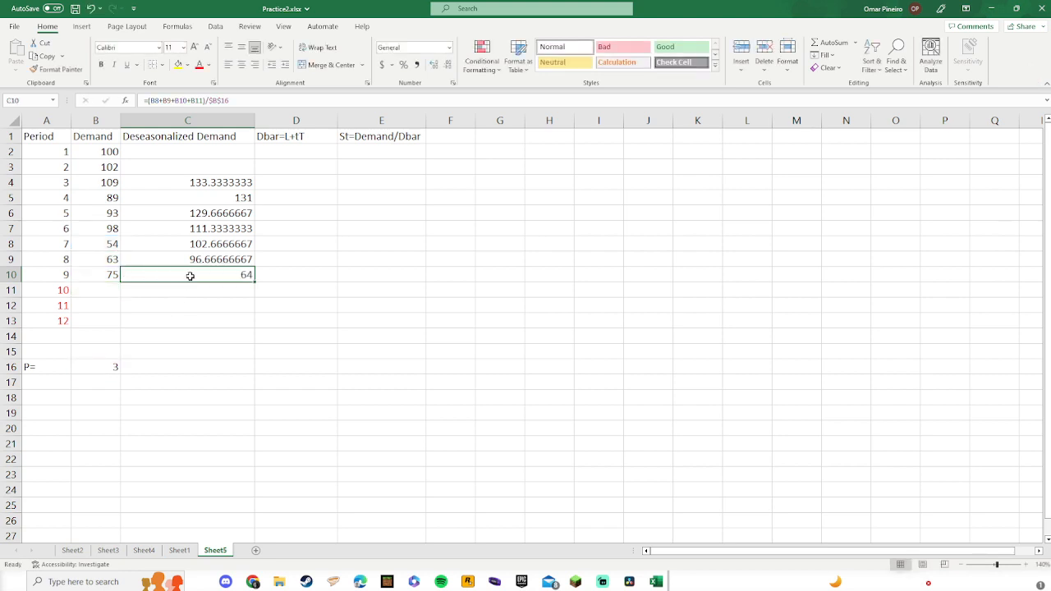
pyautogui.press('Delete')
pyautogui.click(182, 301)
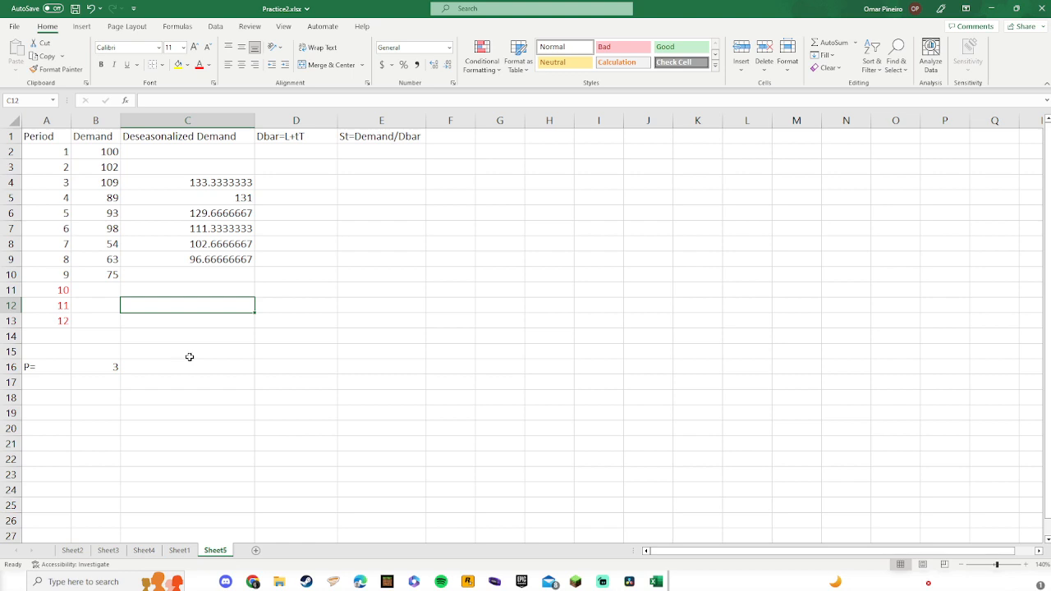
# Check in the Excel add-ins settings that Analysis ToolPak is enabled
pyautogui.click(81, 26)
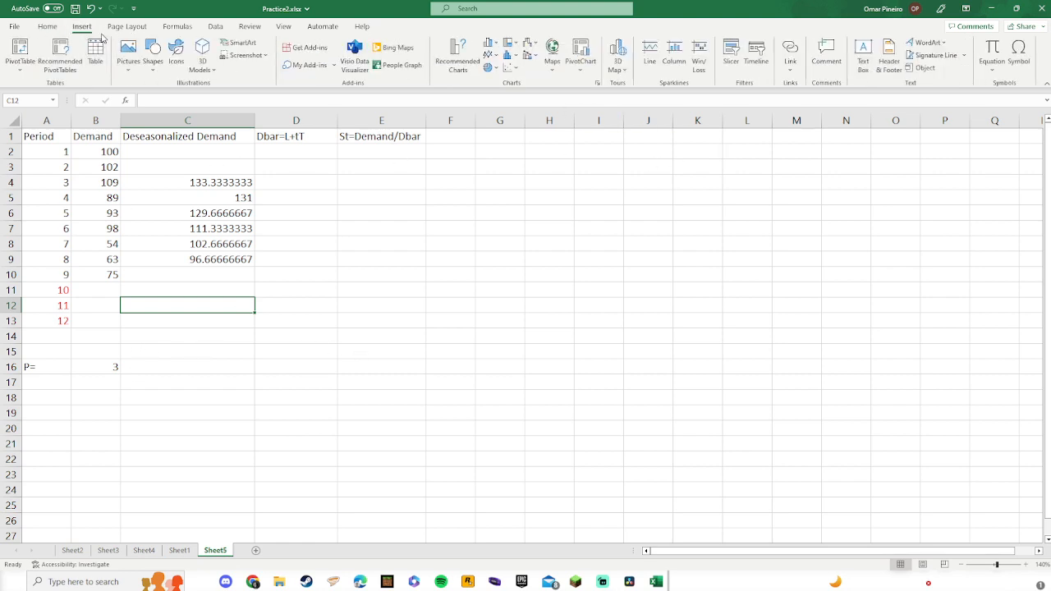
pyautogui.click(213, 27)
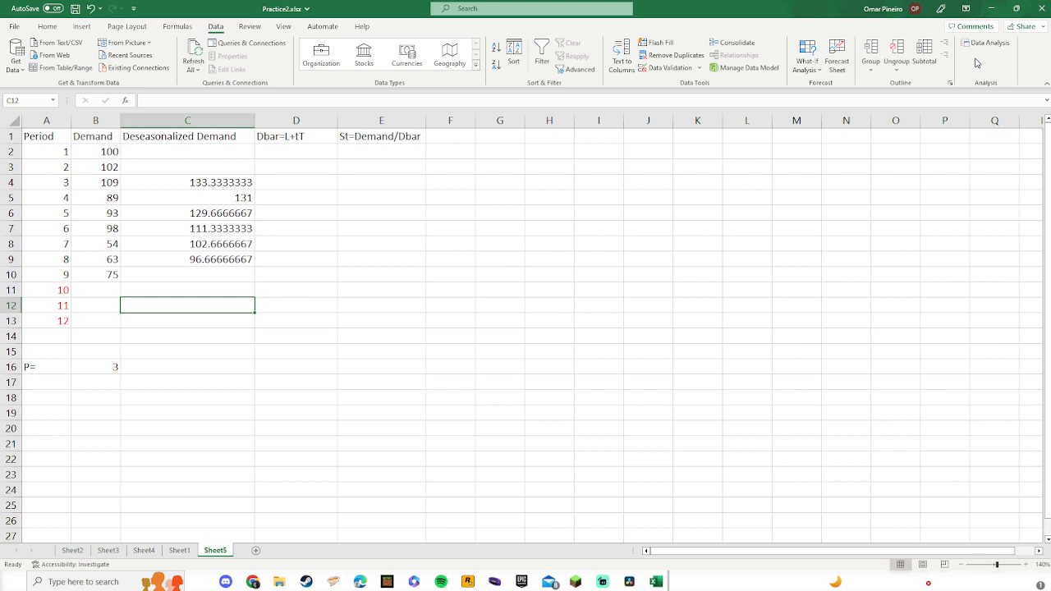
pyautogui.click(18, 27)
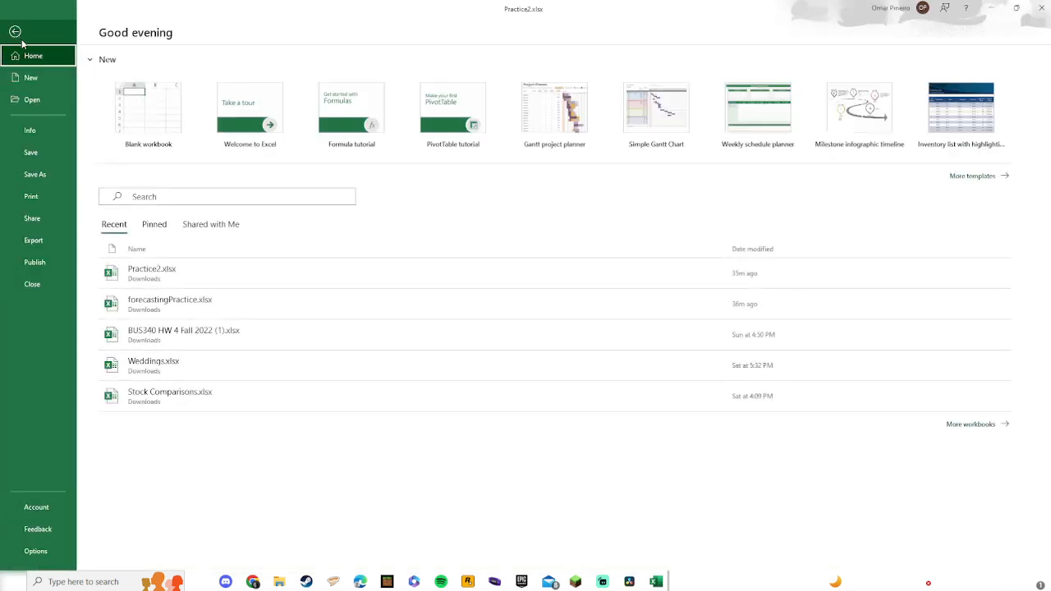
pyautogui.click(36, 554)
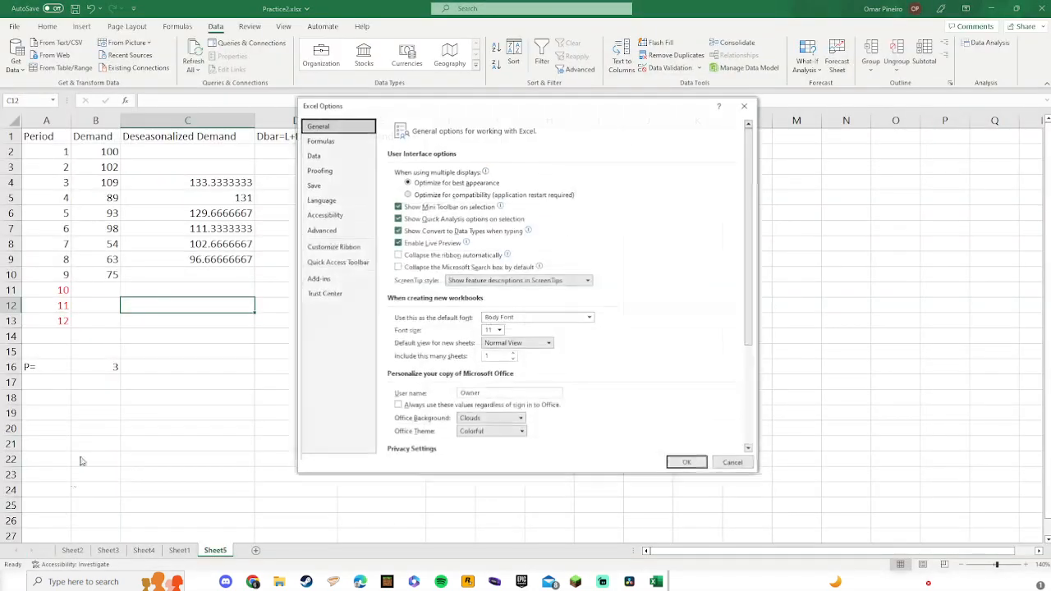
pyautogui.click(321, 282)
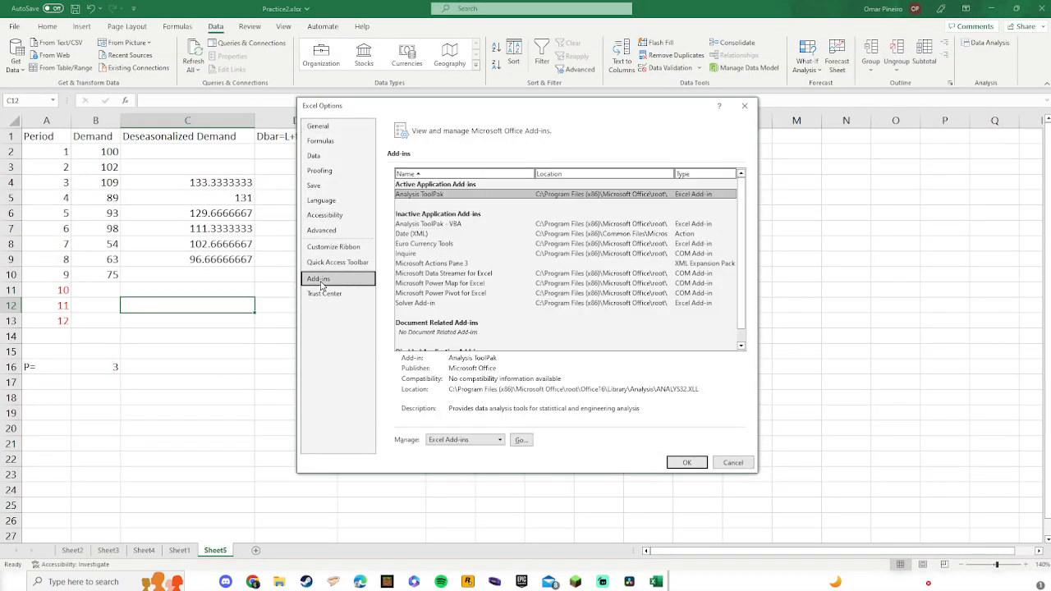
pyautogui.click(521, 441)
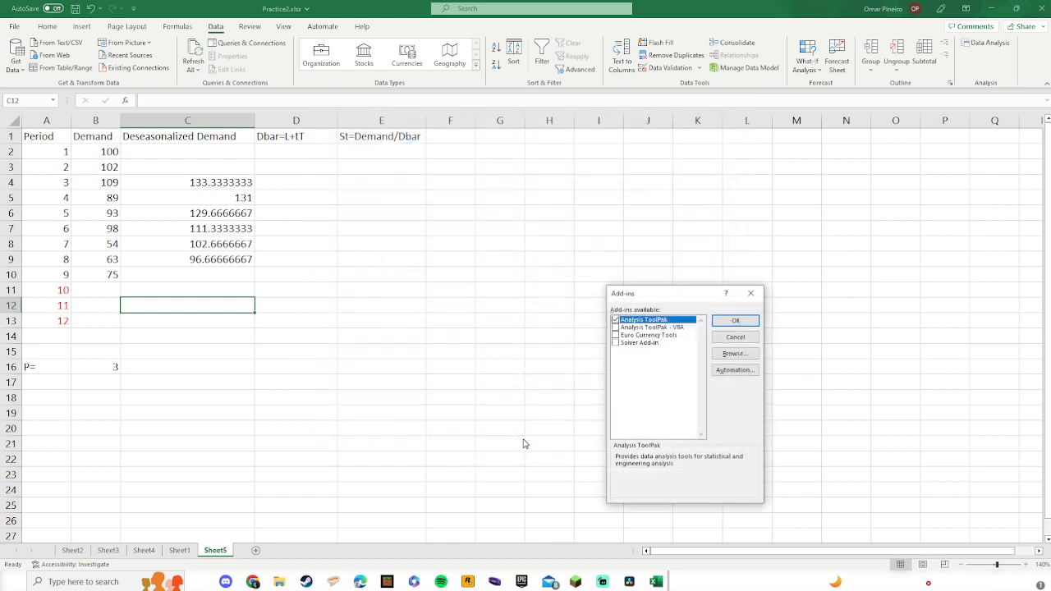
pyautogui.click(616, 326)
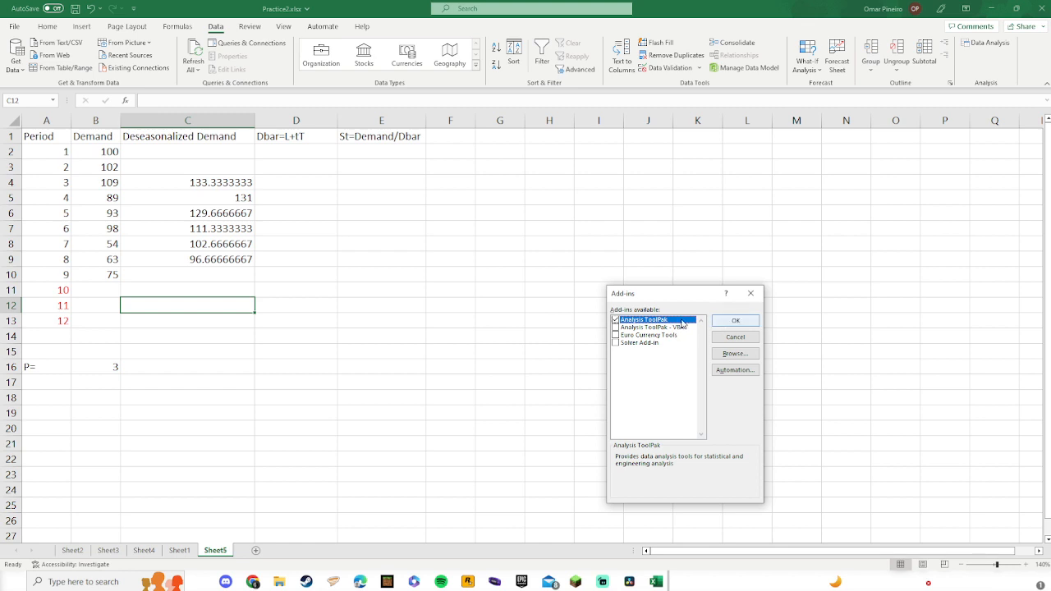
pyautogui.click(718, 319)
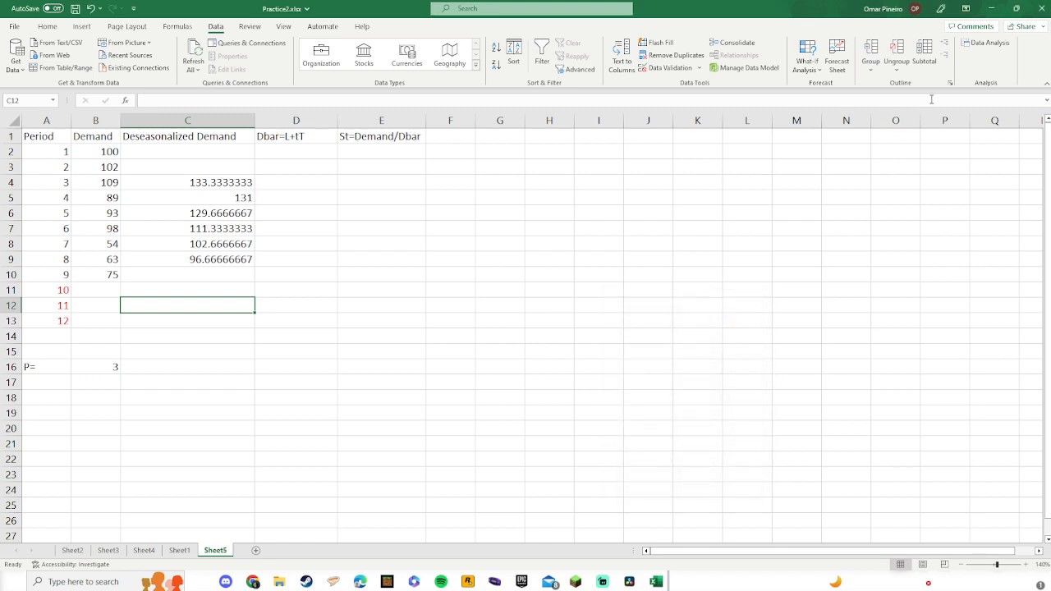
# Start the Regression tool from the data analysis tools and clear its prefilled Y and X input ranges
pyautogui.click(980, 51)
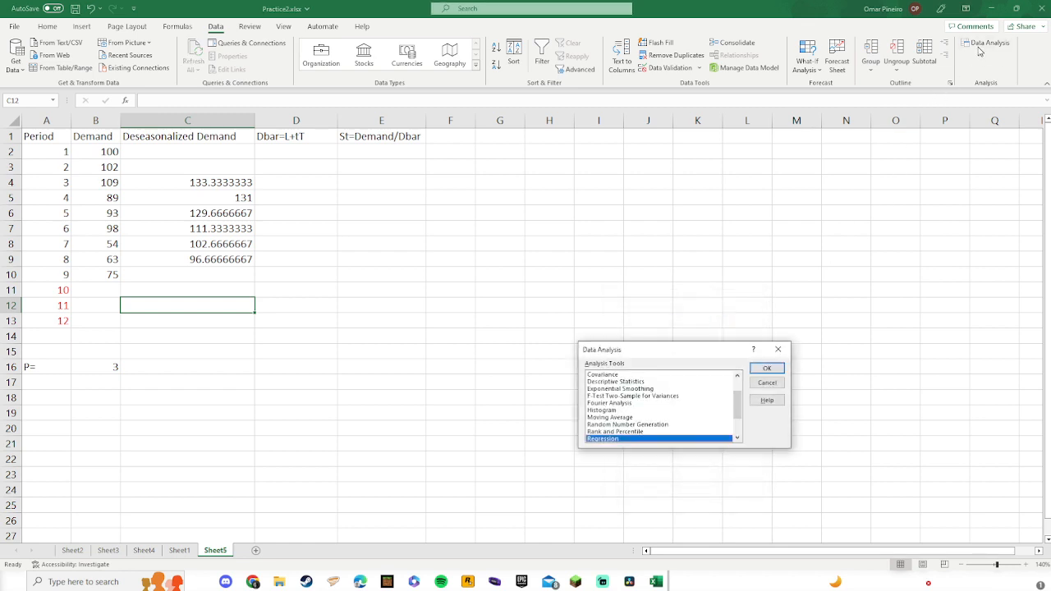
pyautogui.scroll(-2, 661, 420)
pyautogui.click(657, 417)
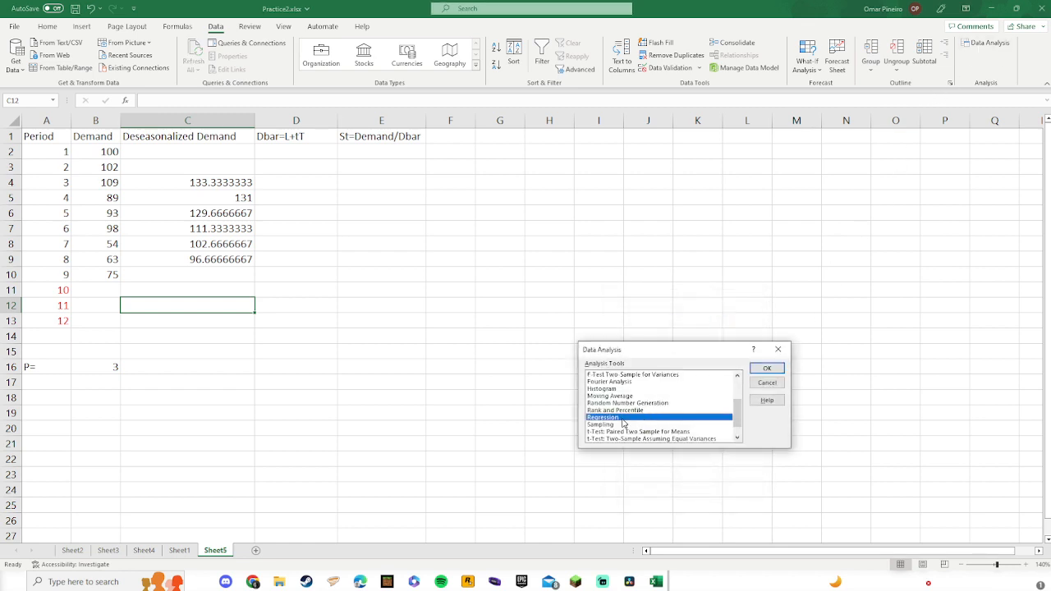
pyautogui.click(768, 369)
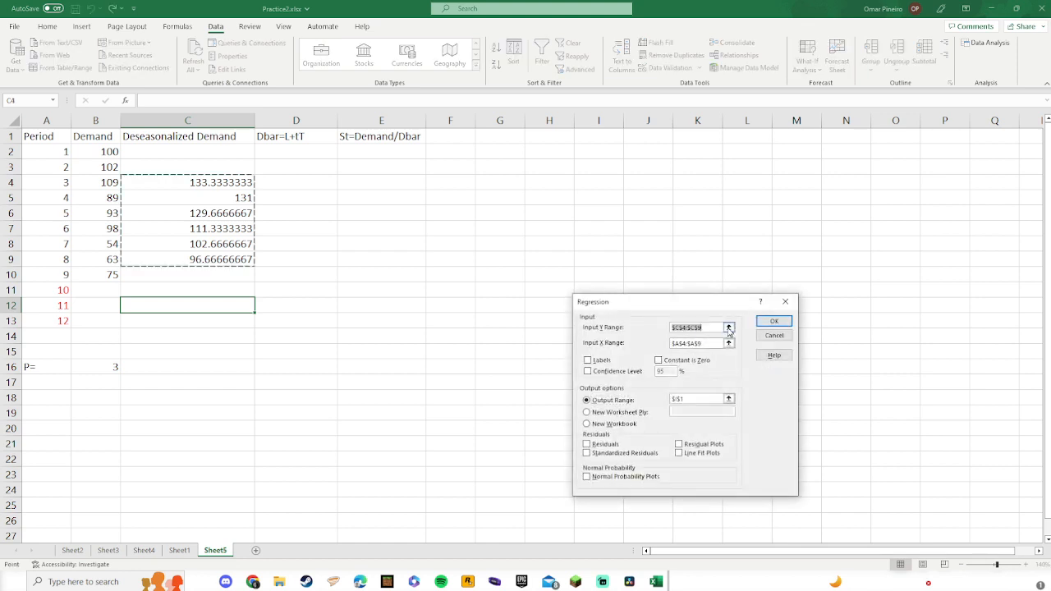
pyautogui.click(728, 328)
pyautogui.click(793, 326)
pyautogui.press('BackSpace')
pyautogui.doubleClick(704, 344)
pyautogui.press('BackSpace')
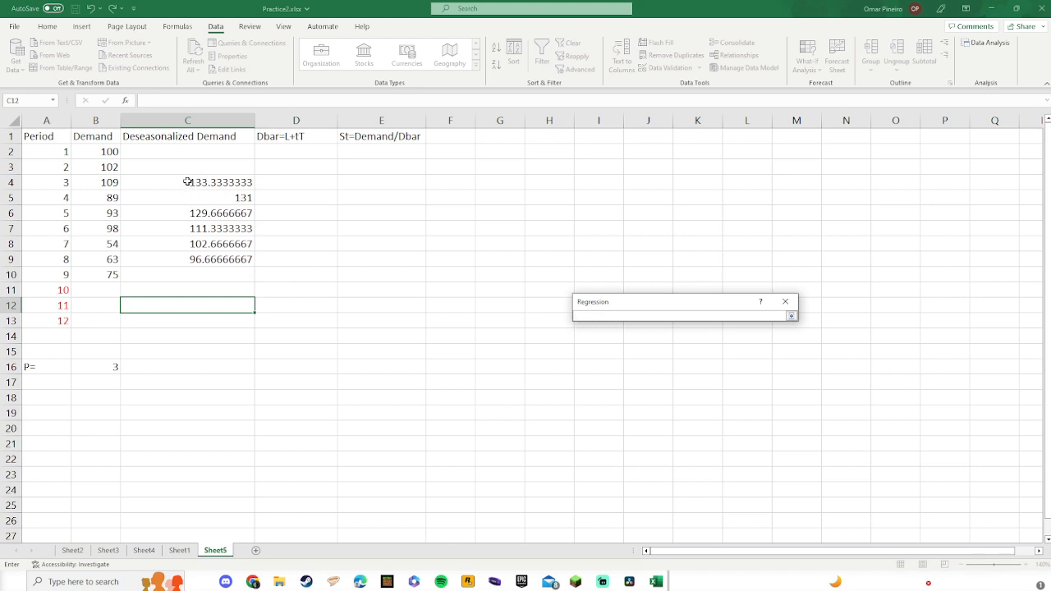
# Set the regression's Y range to the deseasonalized demand in $C$4:$C$9 and its X range to the periods in $A$4:$A$9
pyautogui.moveTo(188, 182); pyautogui.dragTo(258, 265)
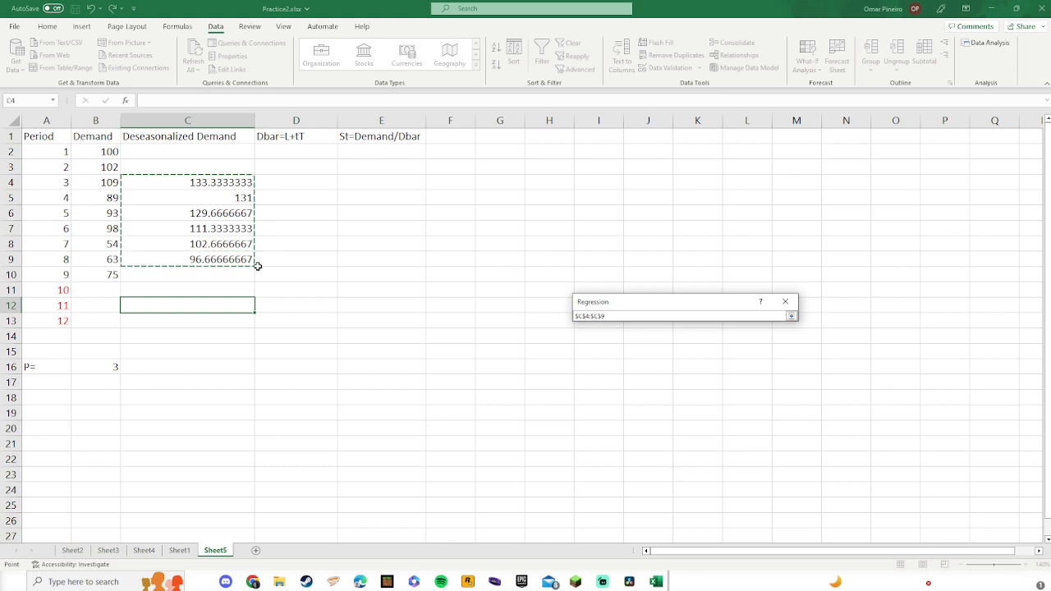
pyautogui.click(791, 316)
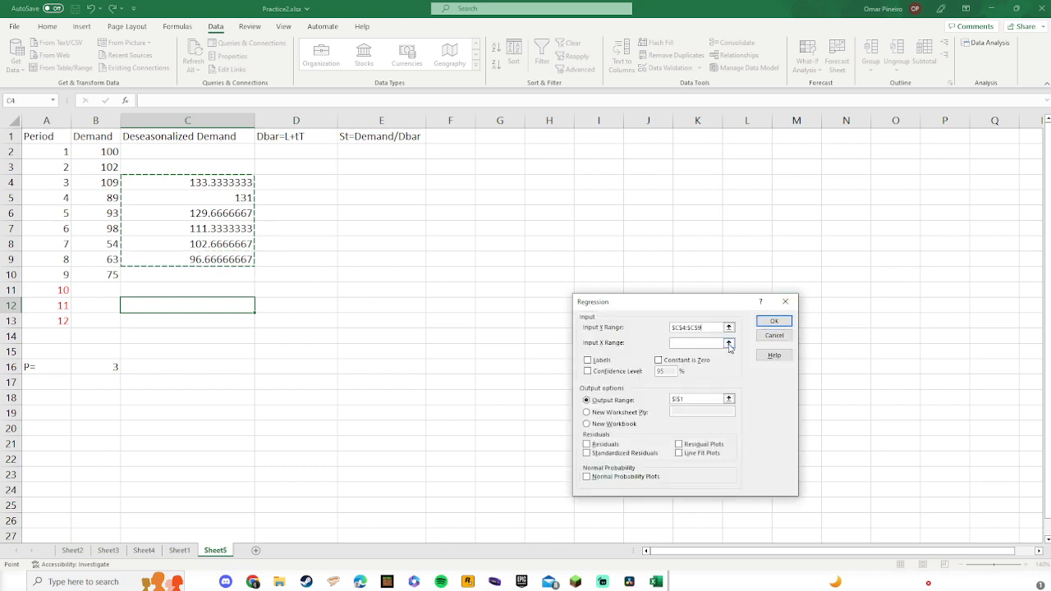
pyautogui.click(729, 343)
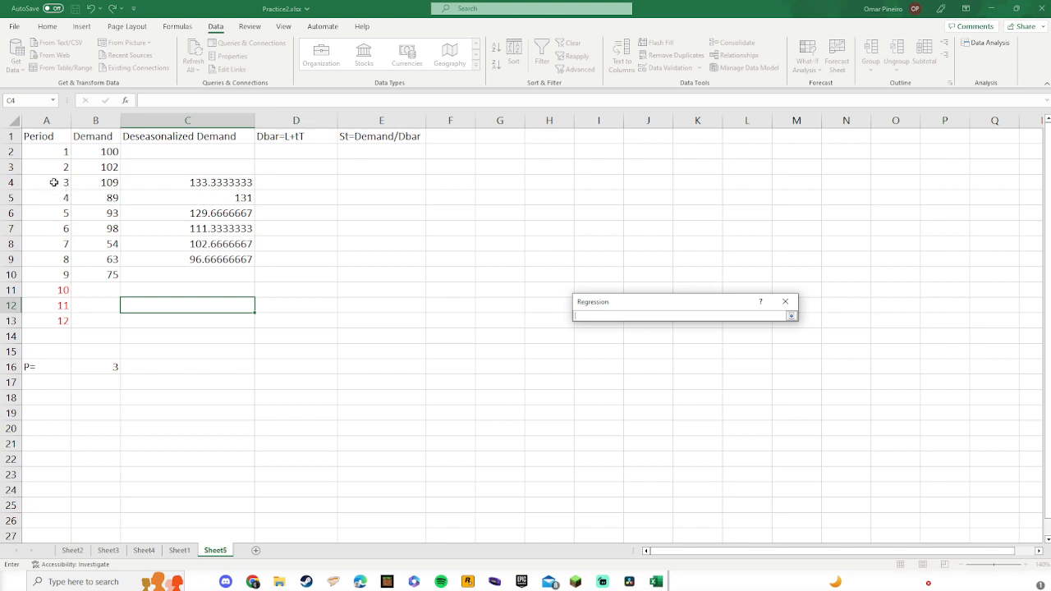
pyautogui.moveTo(53, 182); pyautogui.dragTo(61, 259)
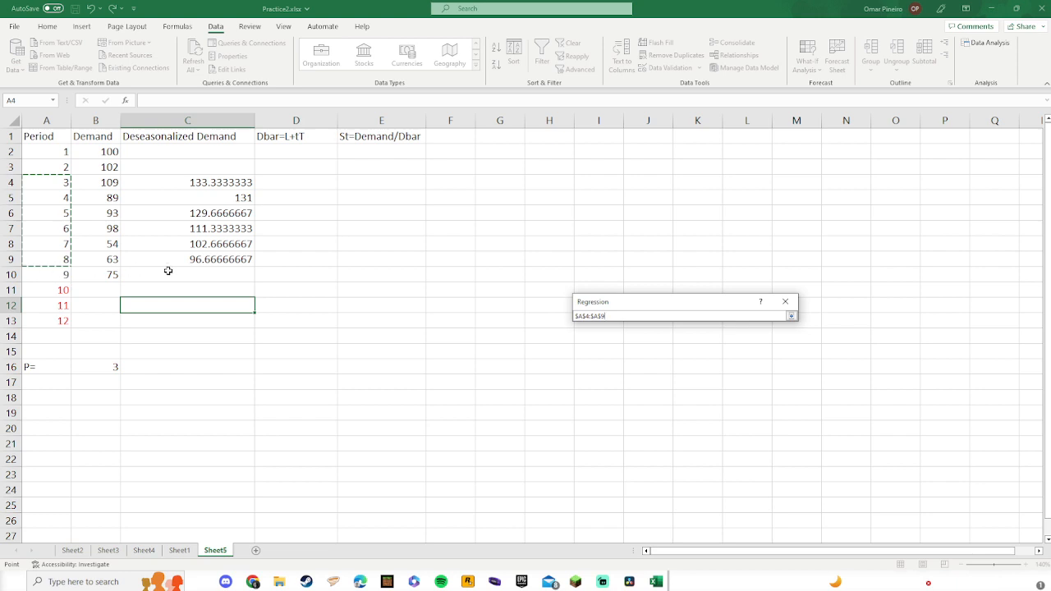
pyautogui.click(791, 316)
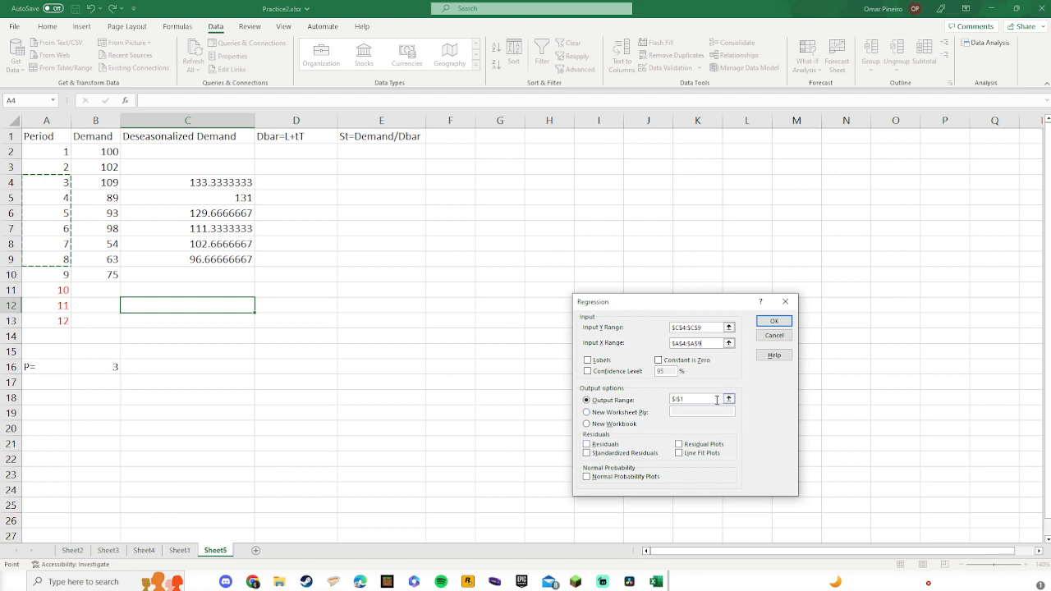
# Set the regression's output range to $J$1 on the current sheet and run the regression
pyautogui.click(587, 401)
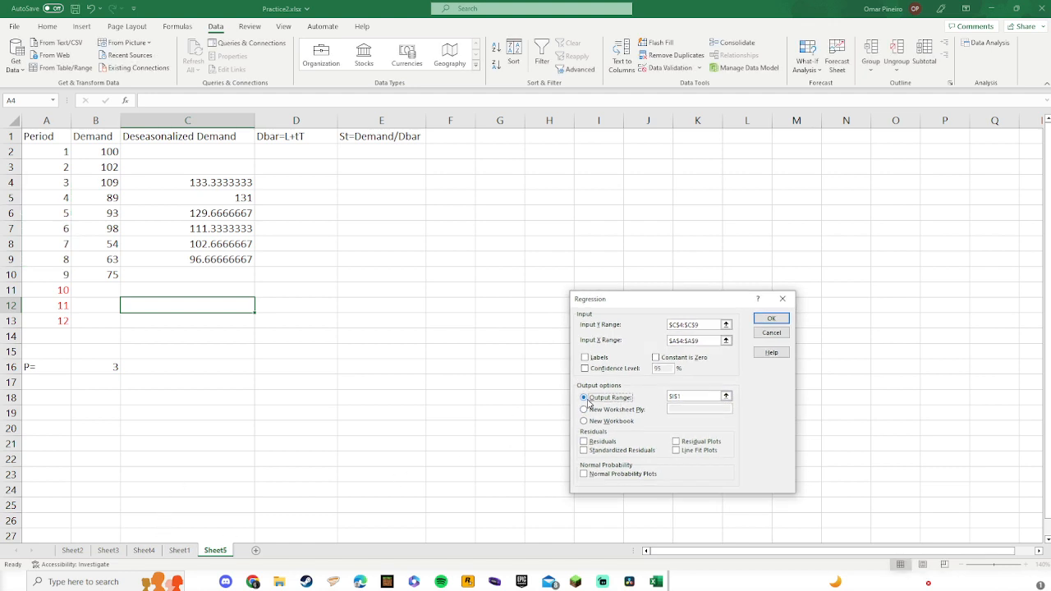
pyautogui.click(727, 397)
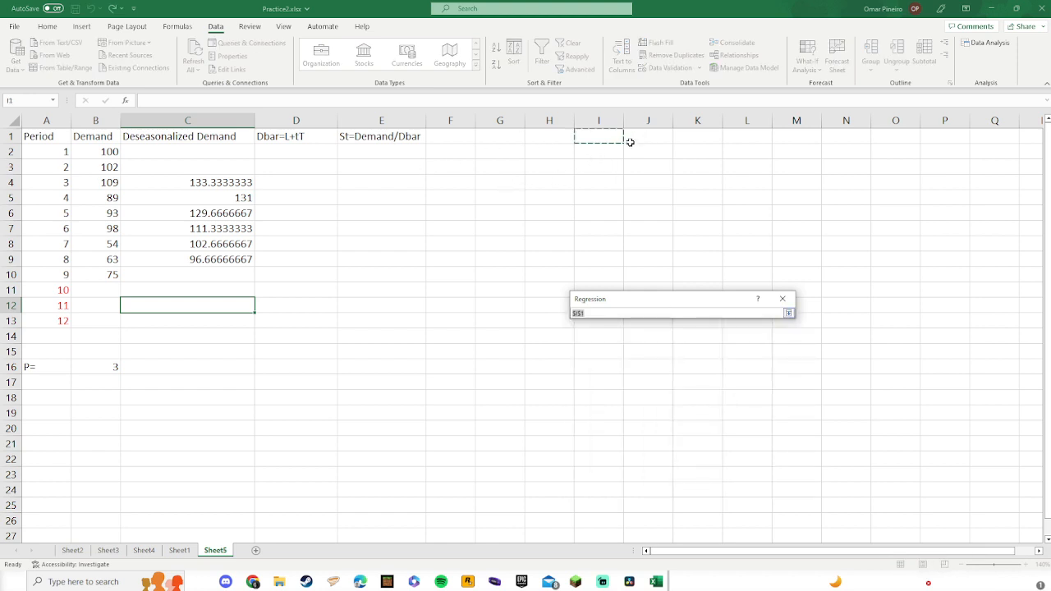
pyautogui.click(788, 313)
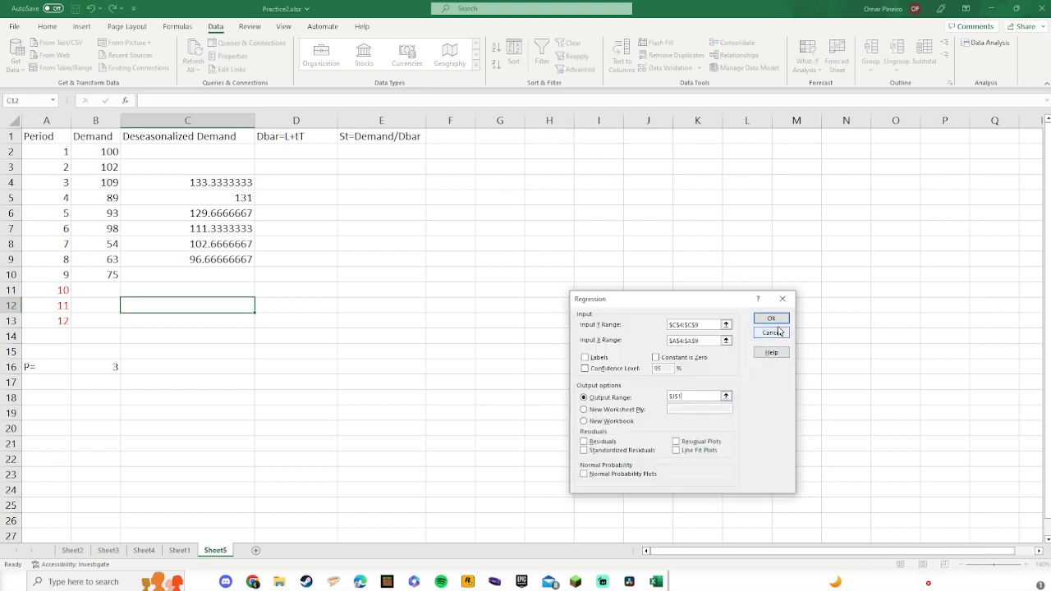
pyautogui.click(771, 318)
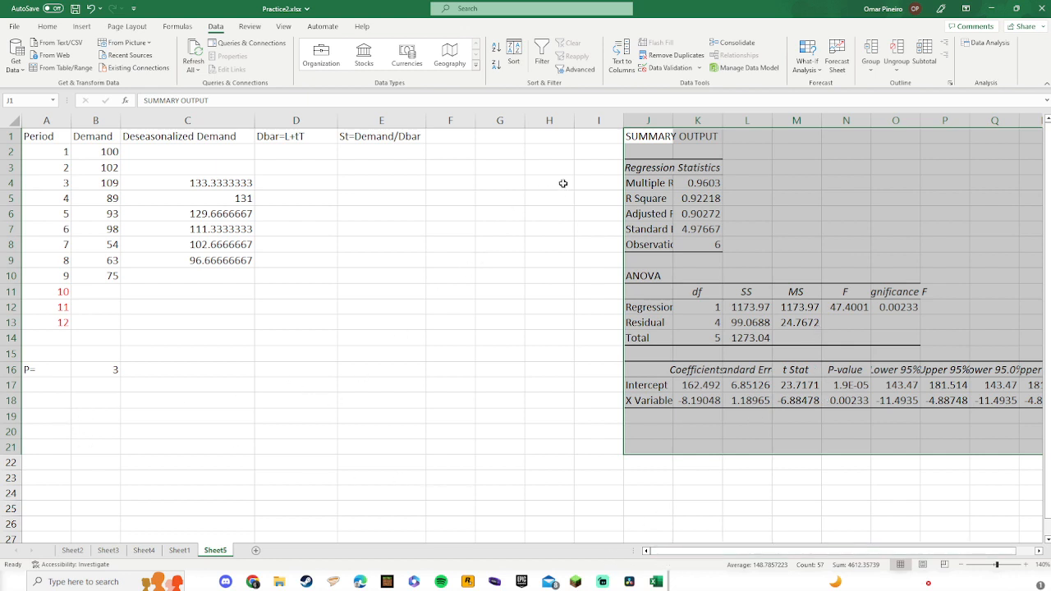
# Examine the Intercept and X Variable coefficients in K17 and K18 of the regression output
pyautogui.click(617, 156)
pyautogui.moveTo(593, 183); pyautogui.dragTo(599, 403)
pyautogui.click(690, 386)
pyautogui.click(690, 399)
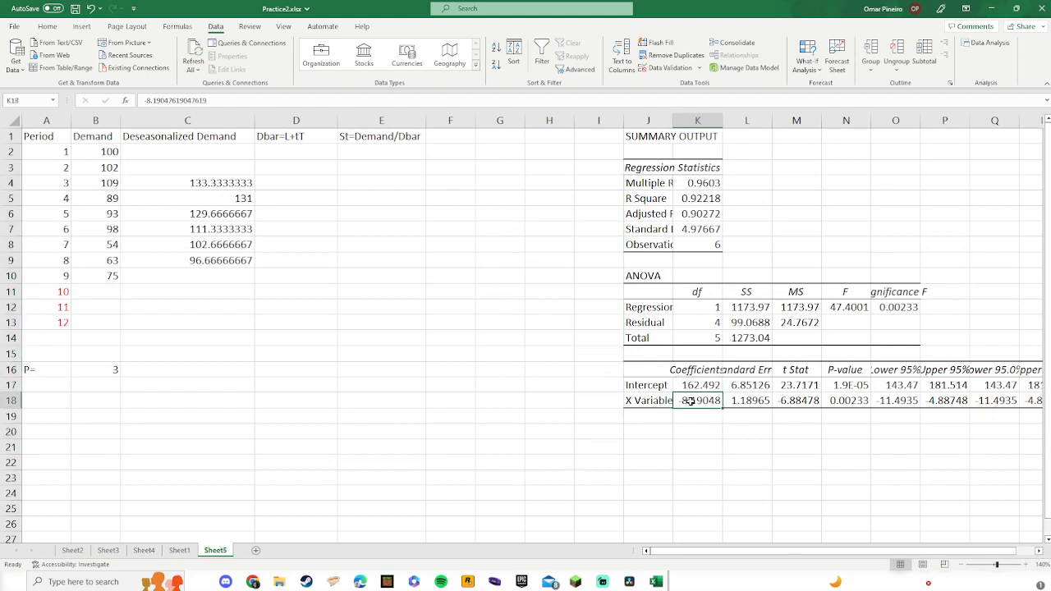
# Label cells A17 and A18 below the periodicity row as L= and T= for the level and trend
pyautogui.click(691, 386)
pyautogui.click(690, 398)
pyautogui.click(42, 389)
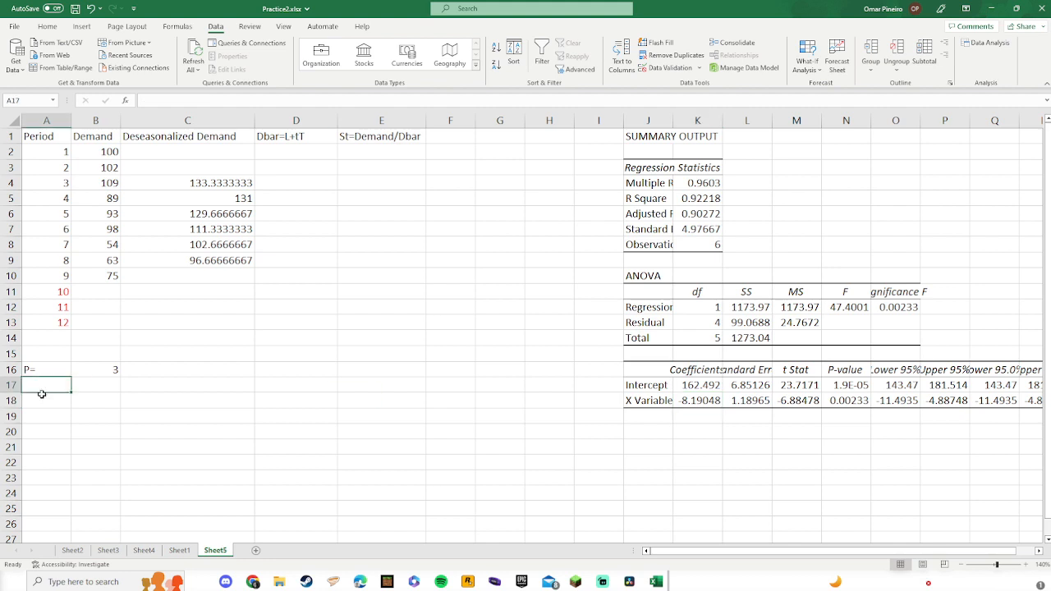
pyautogui.write('L')
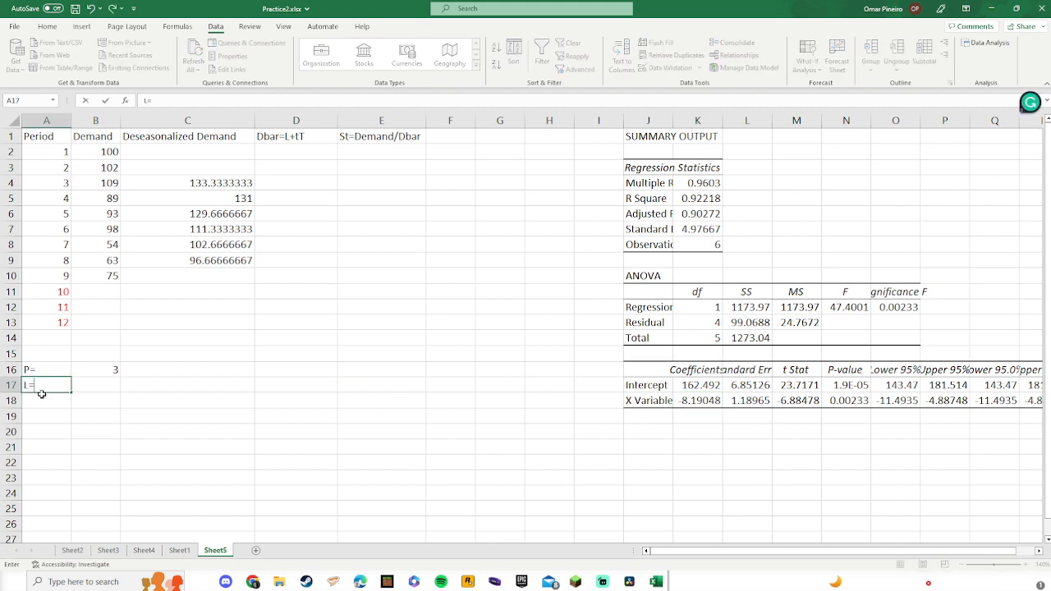
pyautogui.write('=')
pyautogui.press('Return')
pyautogui.write('T=')
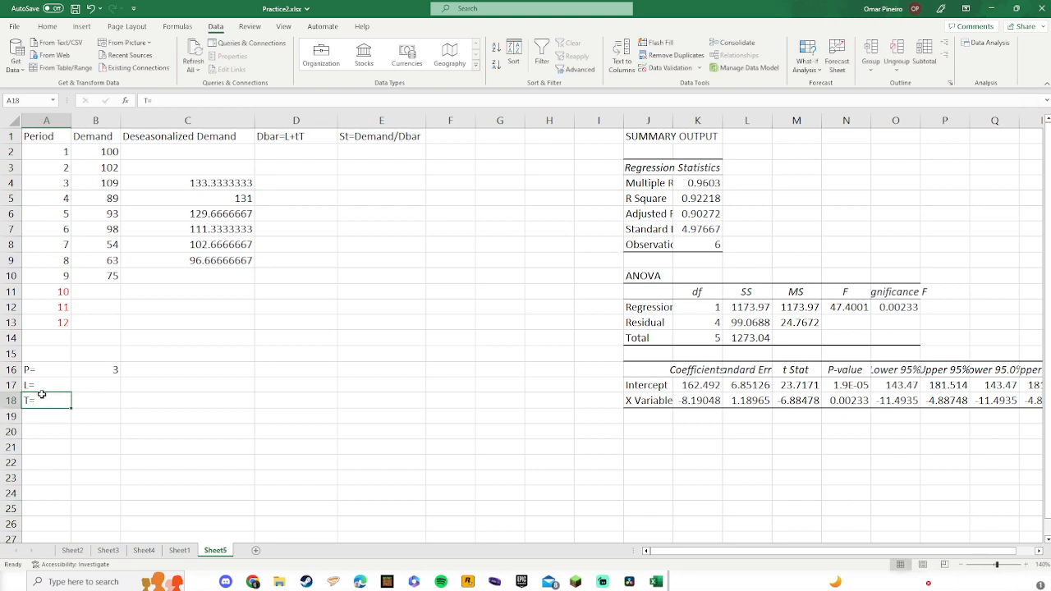
pyautogui.press('Up')
pyautogui.press('Right')
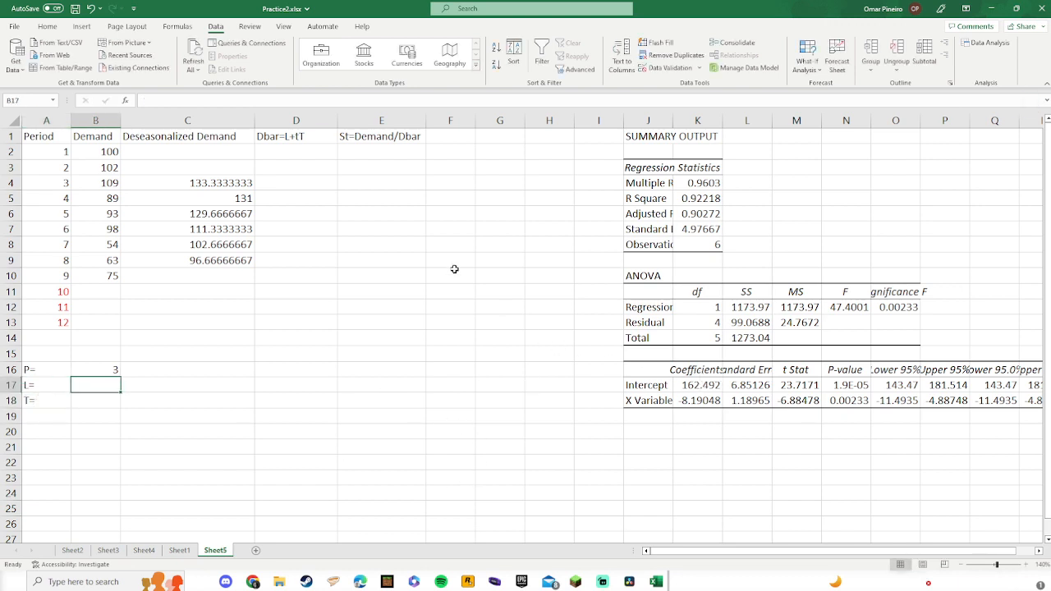
# Review the Dbar=L+tT heading, the periods in column A and the Intercept and X Variable coefficients in K17 and K18
pyautogui.click(291, 137)
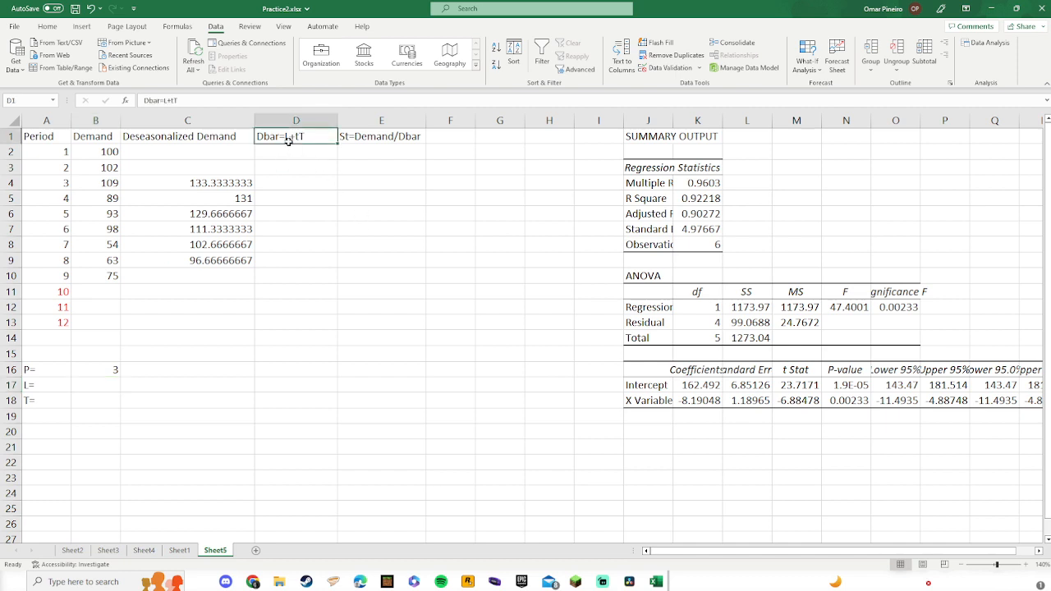
pyautogui.moveTo(49, 152); pyautogui.dragTo(58, 292)
pyautogui.click(335, 207)
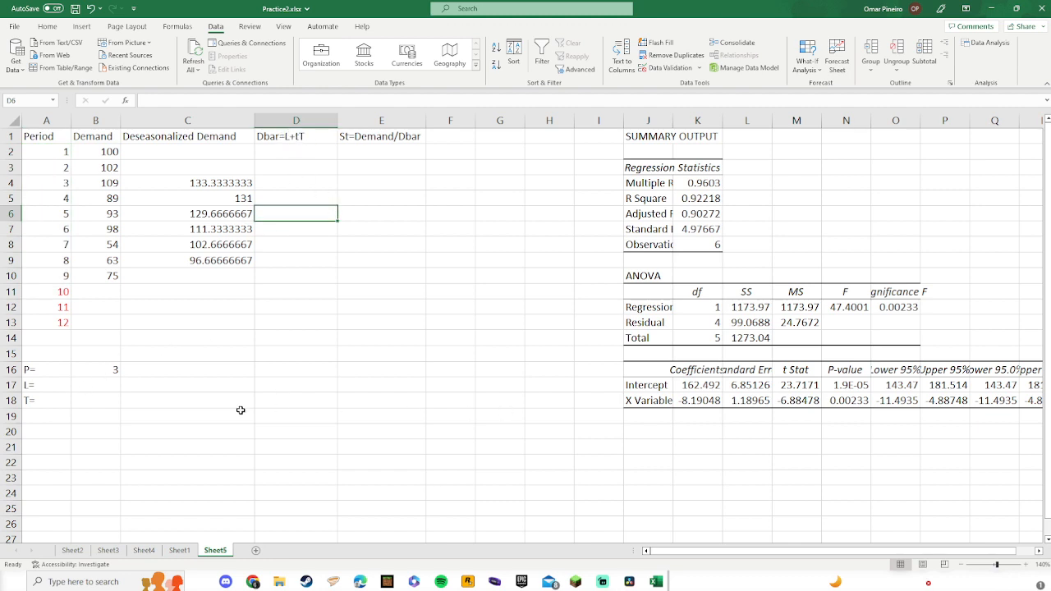
pyautogui.click(697, 387)
pyautogui.click(695, 400)
pyautogui.click(694, 390)
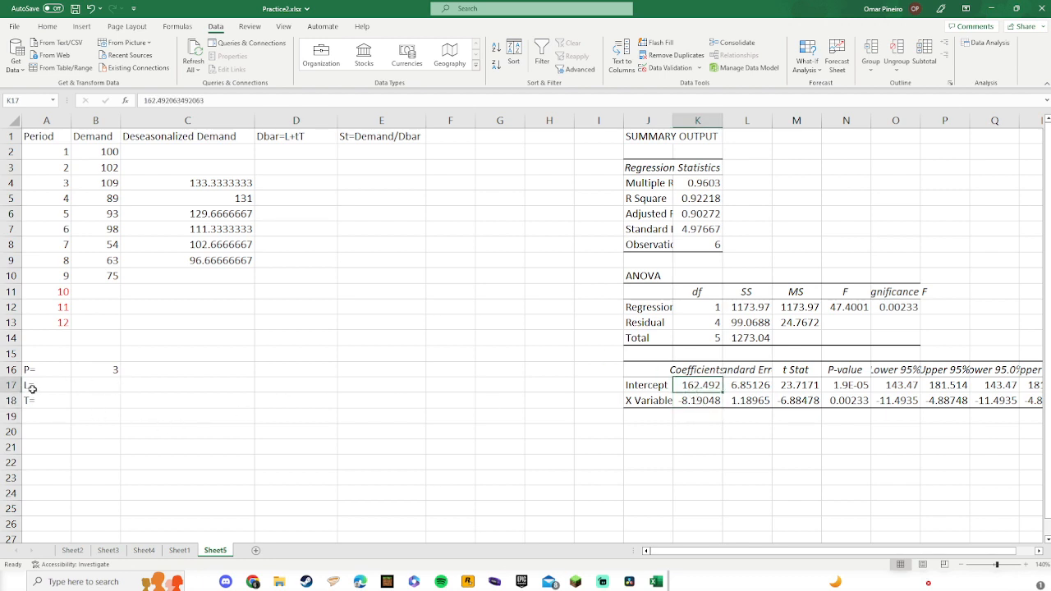
pyautogui.click(692, 406)
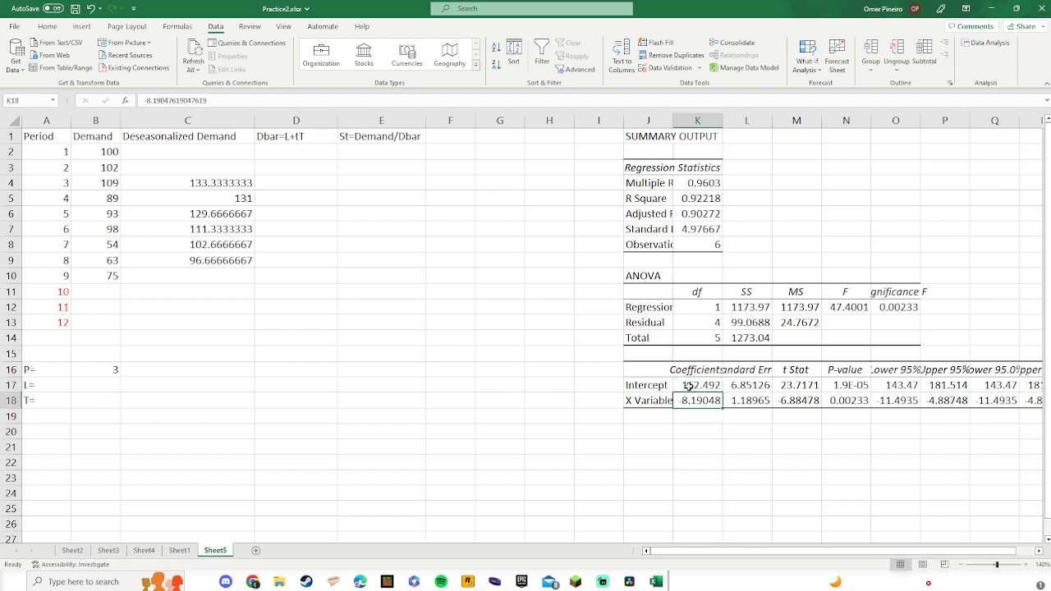
pyautogui.click(690, 387)
# Link the level in B17 to the Intercept with =K17 and the trend in B18 to the X Variable with =K18
pyautogui.click(93, 388)
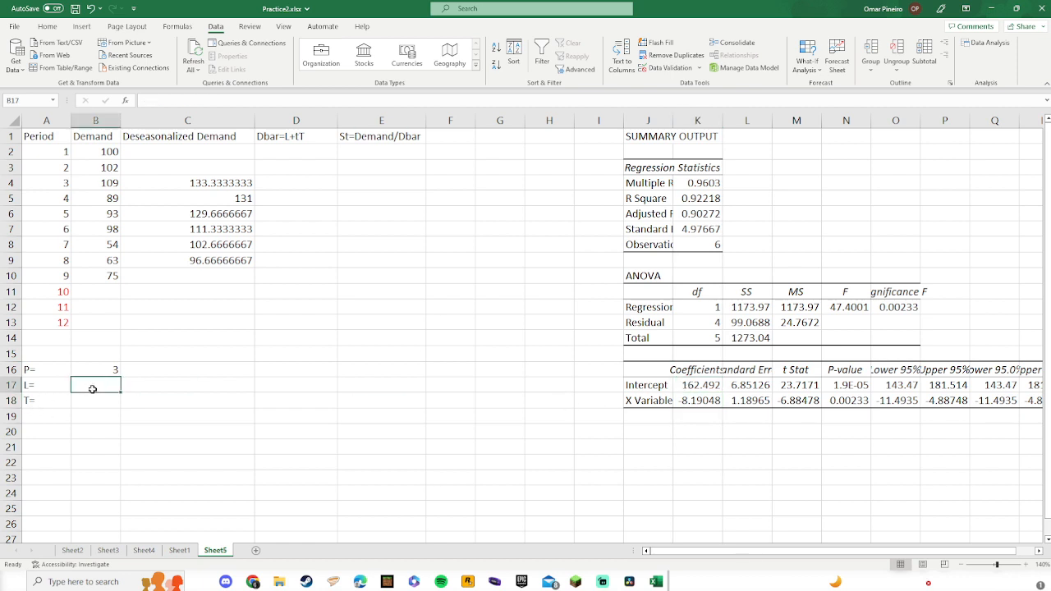
pyautogui.write('=')
pyautogui.click(694, 390)
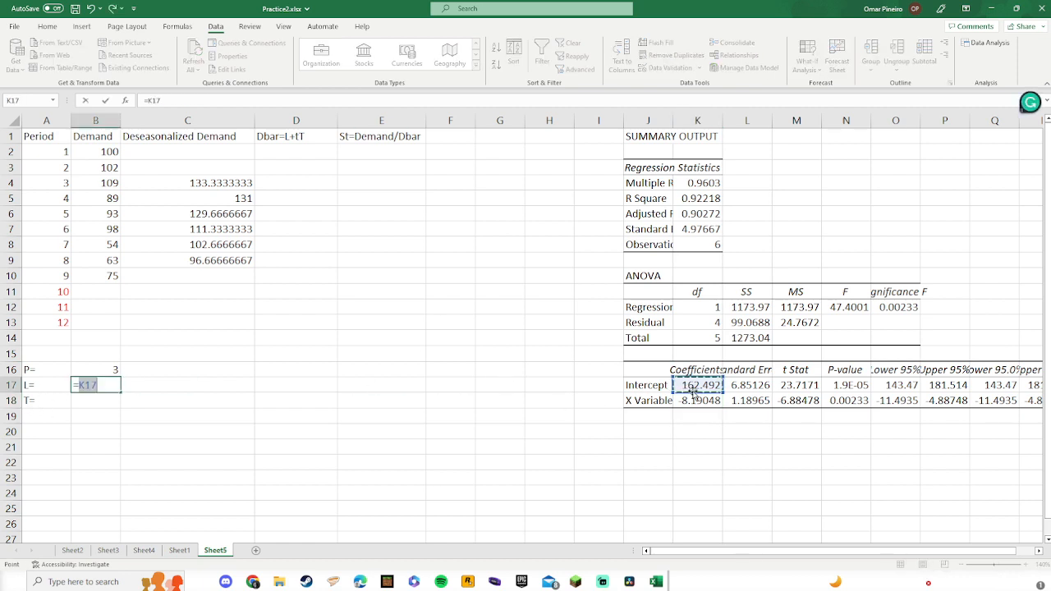
pyautogui.press('Return')
pyautogui.write('=')
pyautogui.click(694, 401)
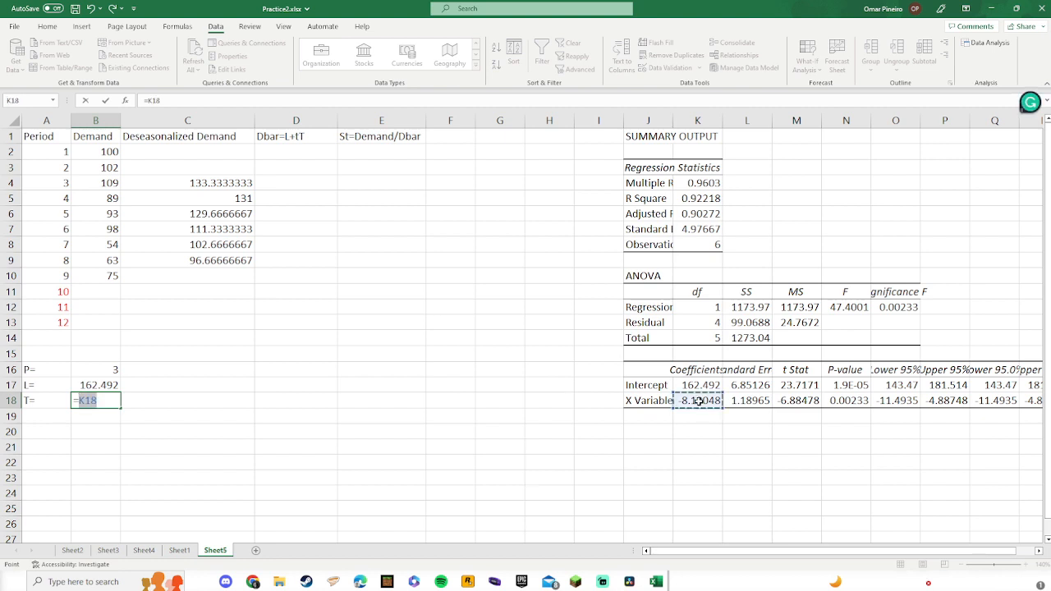
pyautogui.press('Return')
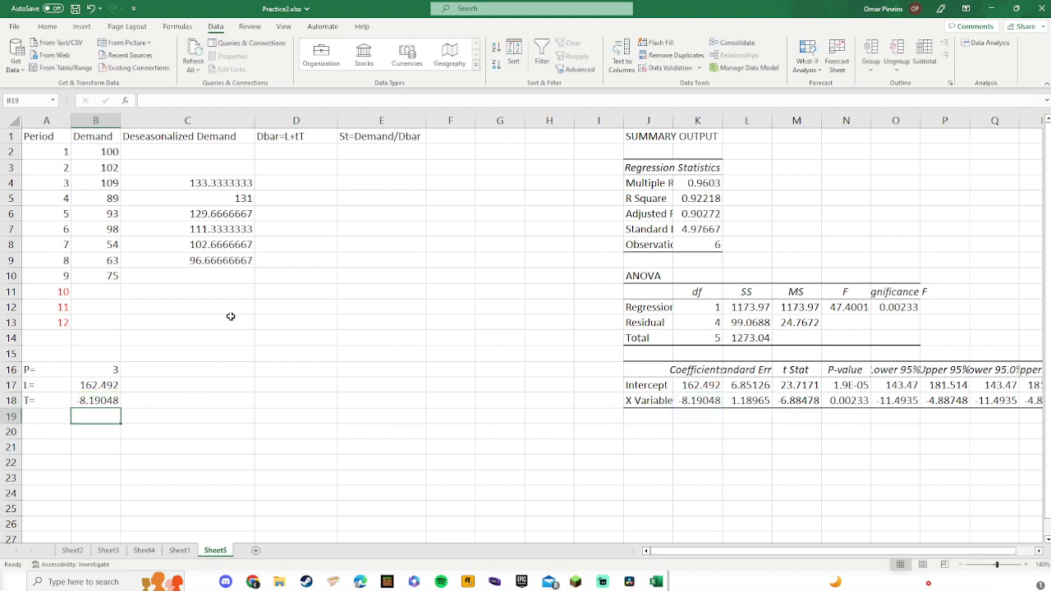
# Calculate Dbar for period 1 in D2 with the formula =B17+A2*(B18)
pyautogui.click(294, 152)
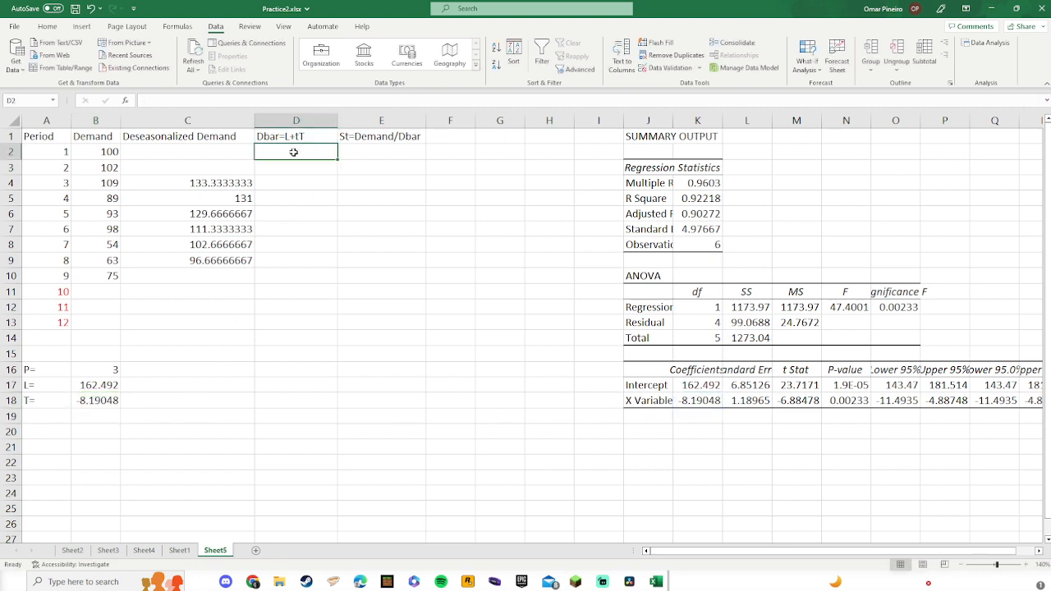
pyautogui.write('=')
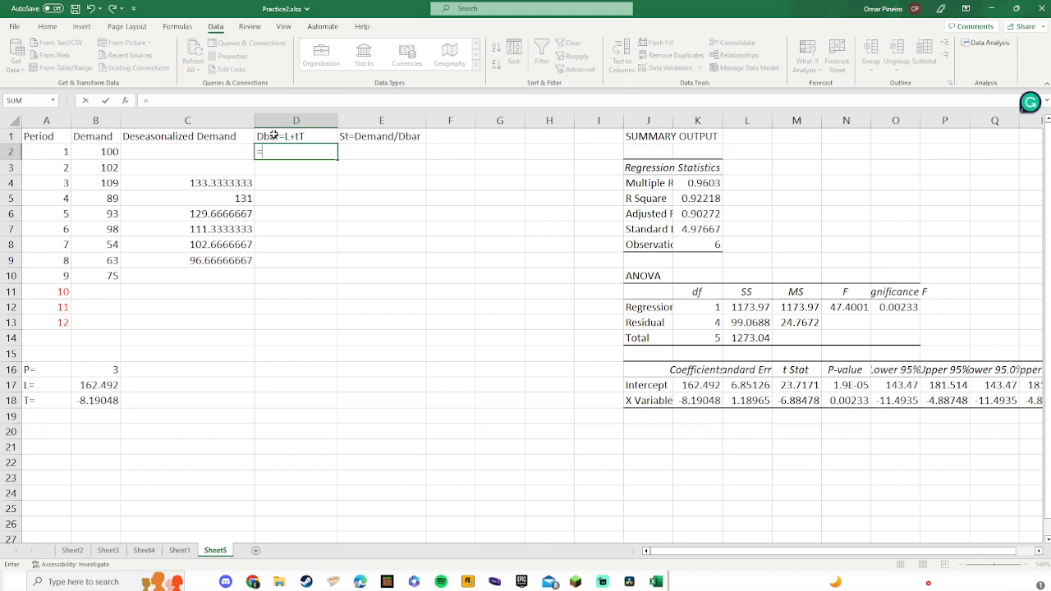
pyautogui.click(105, 385)
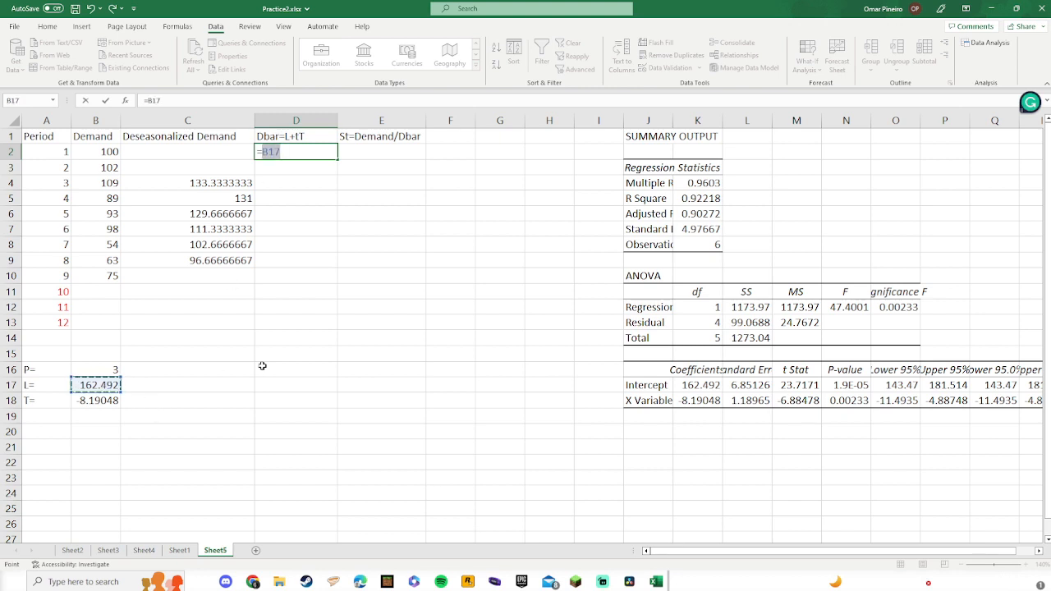
pyautogui.write('+')
pyautogui.click(59, 155)
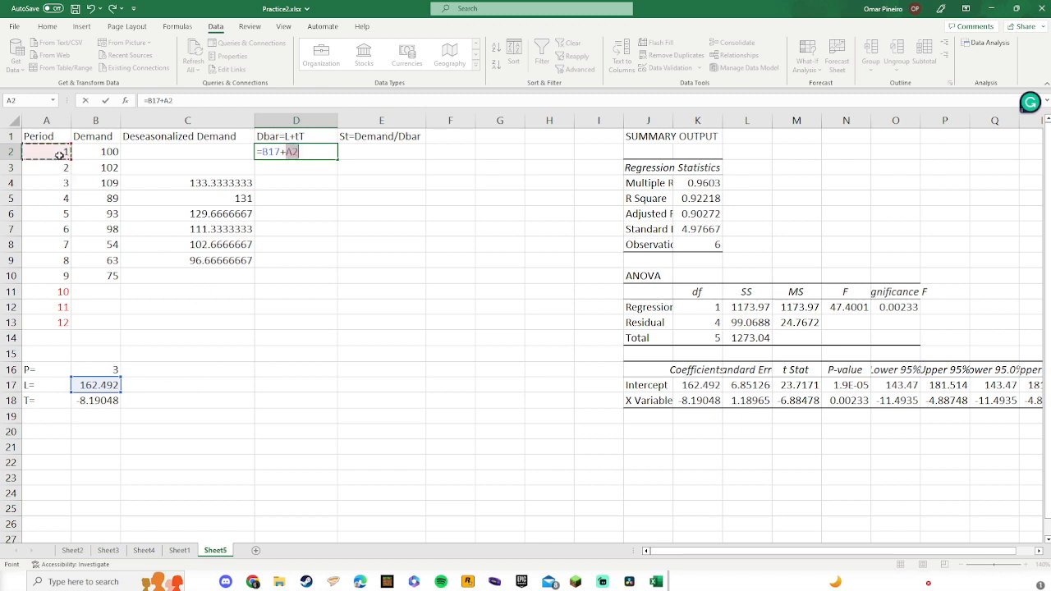
pyautogui.write('*(')
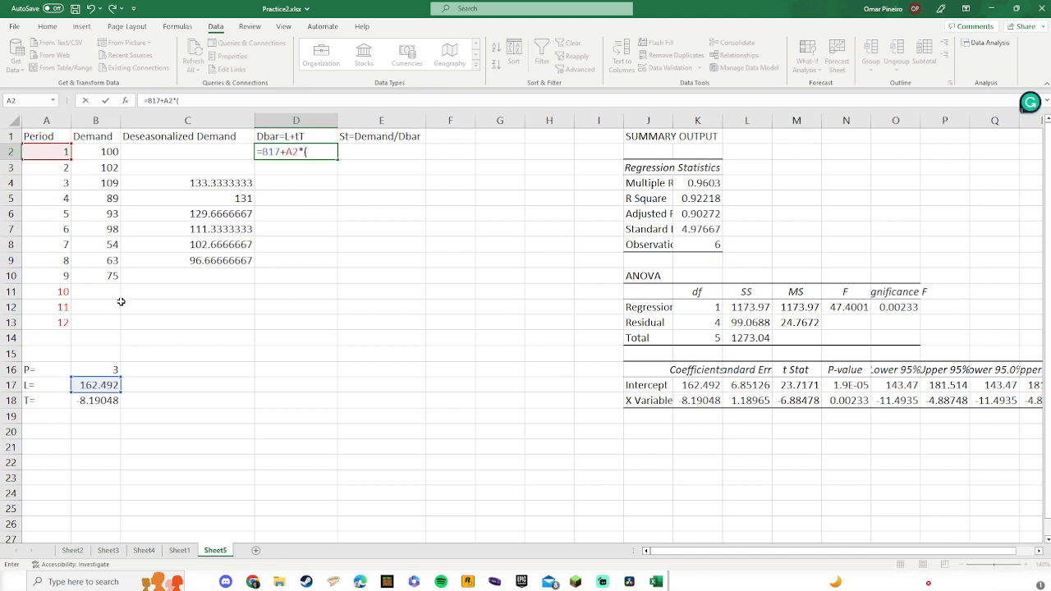
pyautogui.click(93, 402)
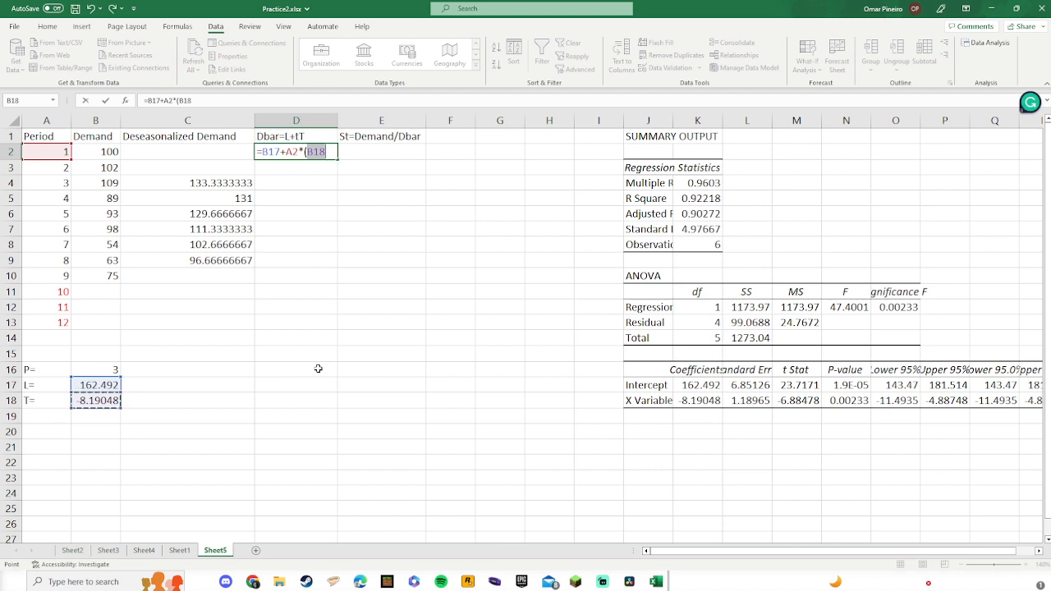
pyautogui.write(')')
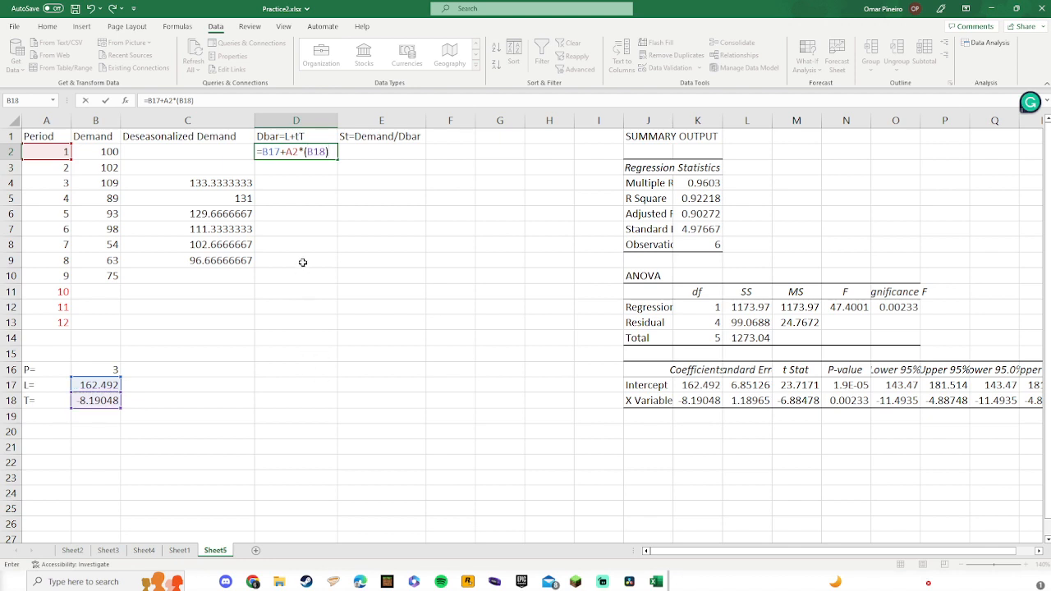
pyautogui.press('Return')
# Compare D2's formula with the absolute $B$16 reference in C4, and inspect the cells below B18 that relative references would shift to
pyautogui.click(290, 155)
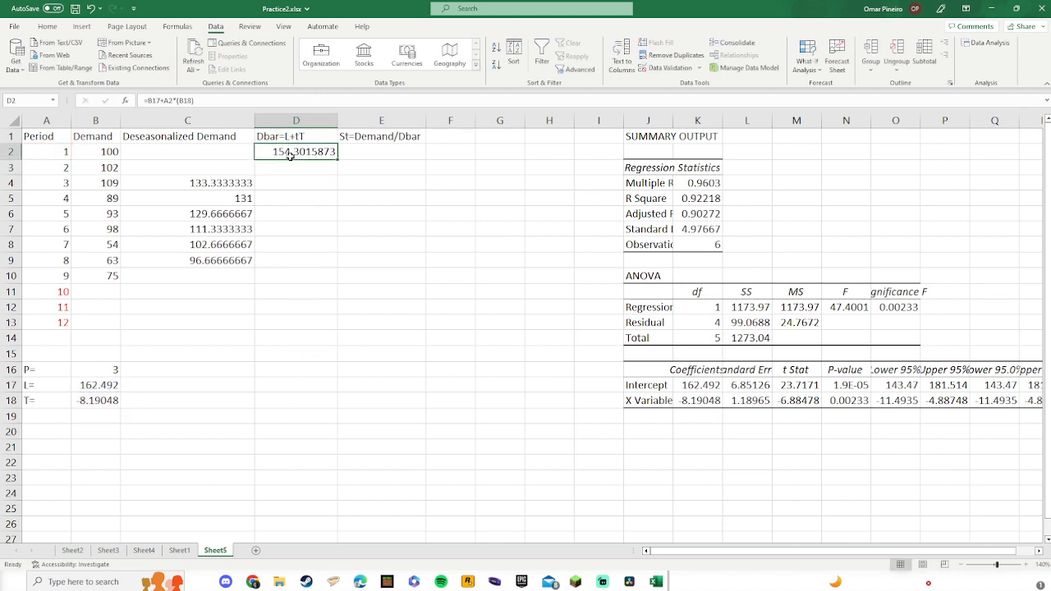
pyautogui.click(213, 184)
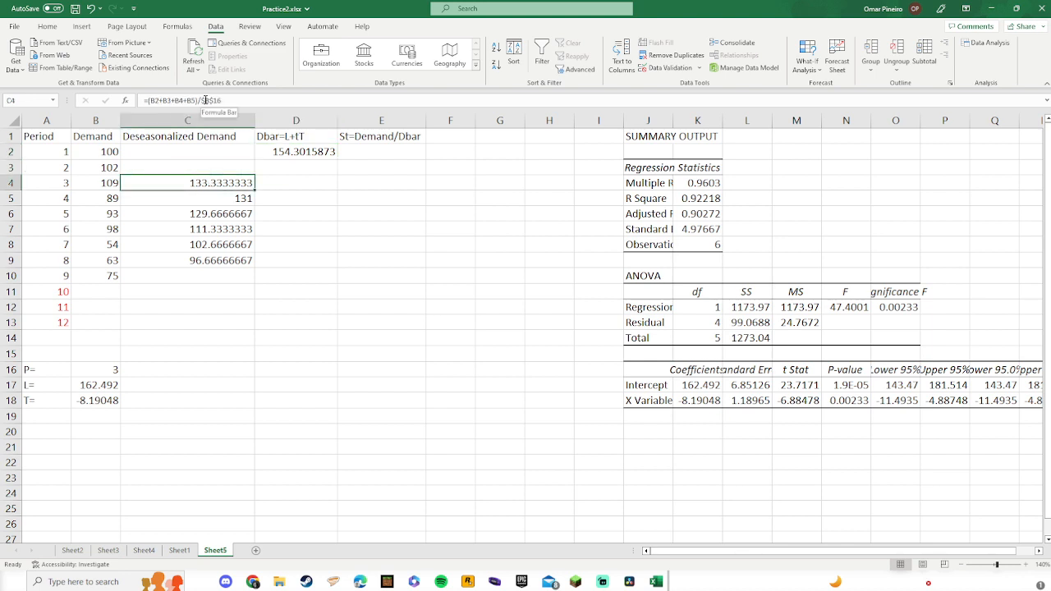
pyautogui.click(87, 397)
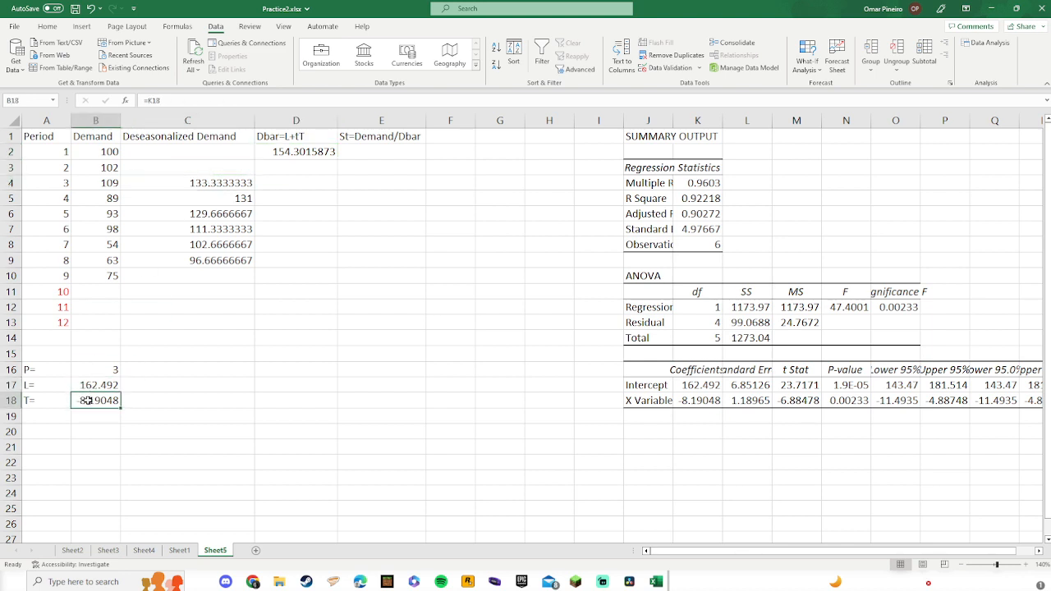
pyautogui.click(98, 416)
pyautogui.click(95, 442)
pyautogui.click(99, 435)
pyautogui.click(98, 450)
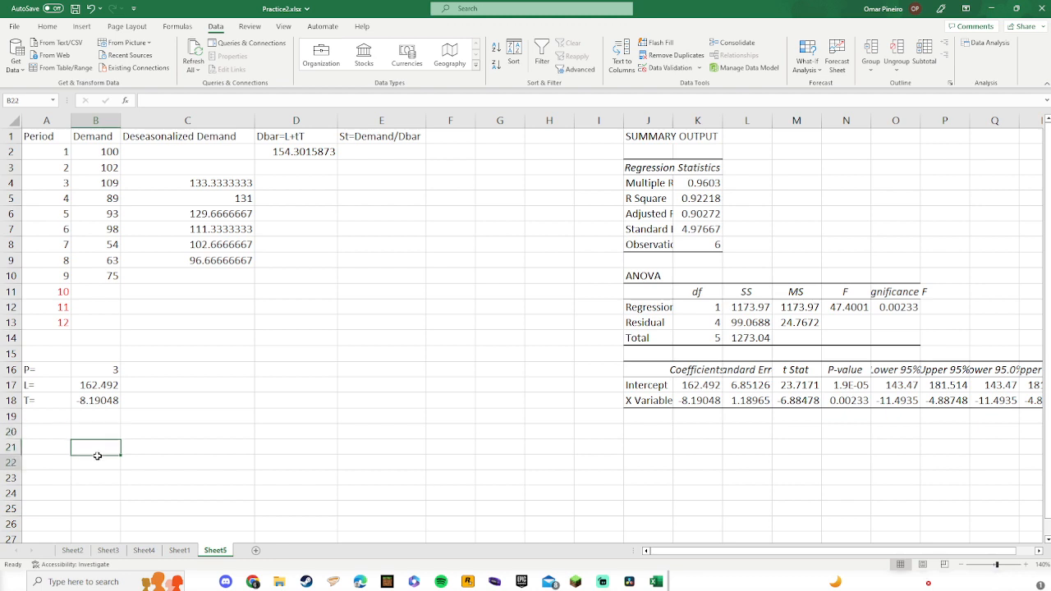
pyautogui.click(101, 462)
pyautogui.click(110, 495)
pyautogui.click(85, 446)
pyautogui.moveTo(82, 430); pyautogui.dragTo(86, 418)
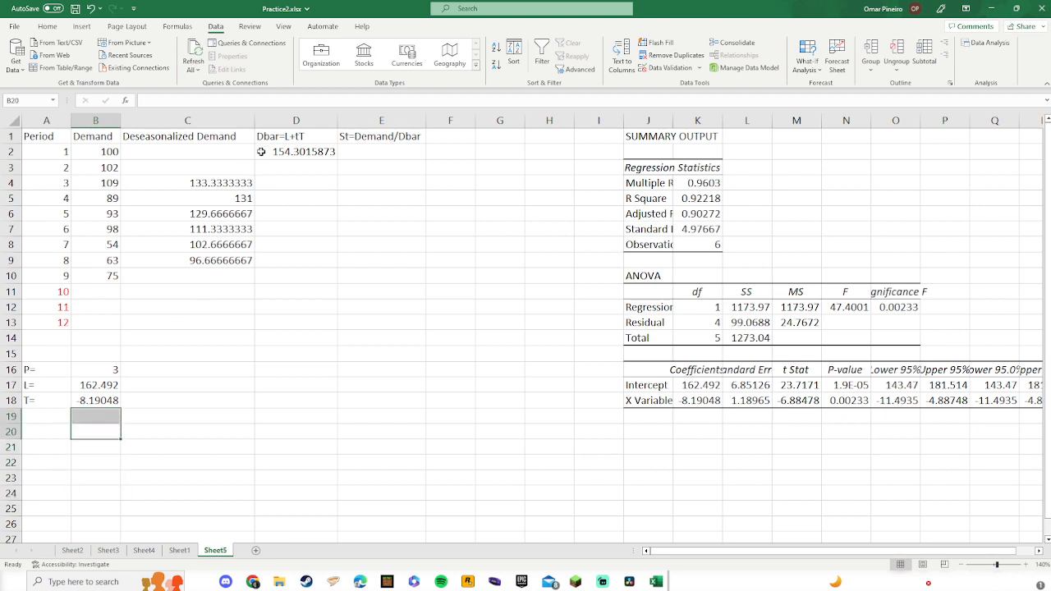
# Make the level and trend references in D2 absolute so the formula reads =$B$17+A2*($B$18)
pyautogui.click(263, 152)
pyautogui.click(148, 101)
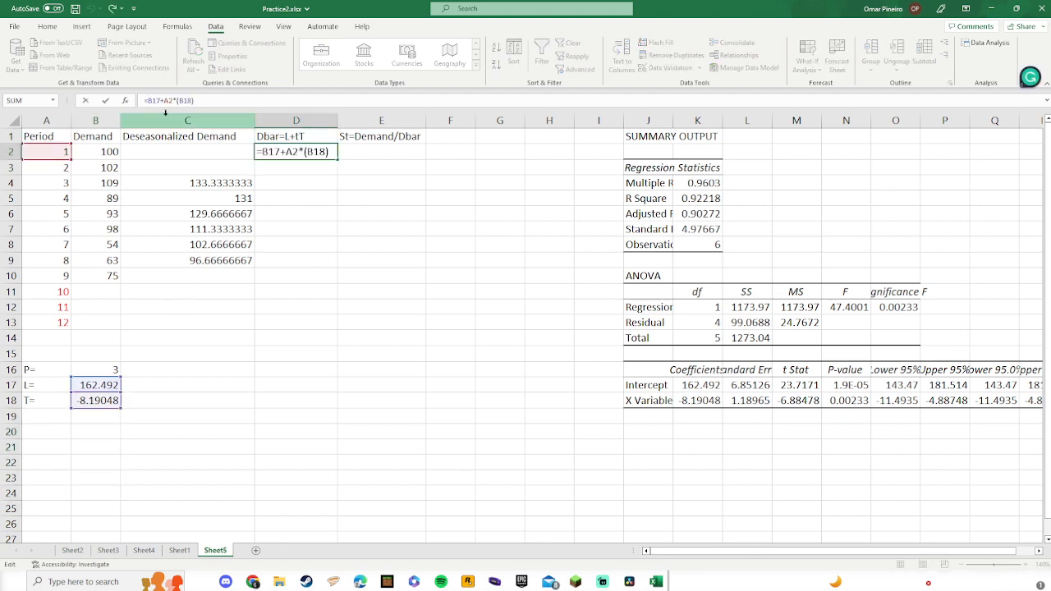
pyautogui.press('F4')
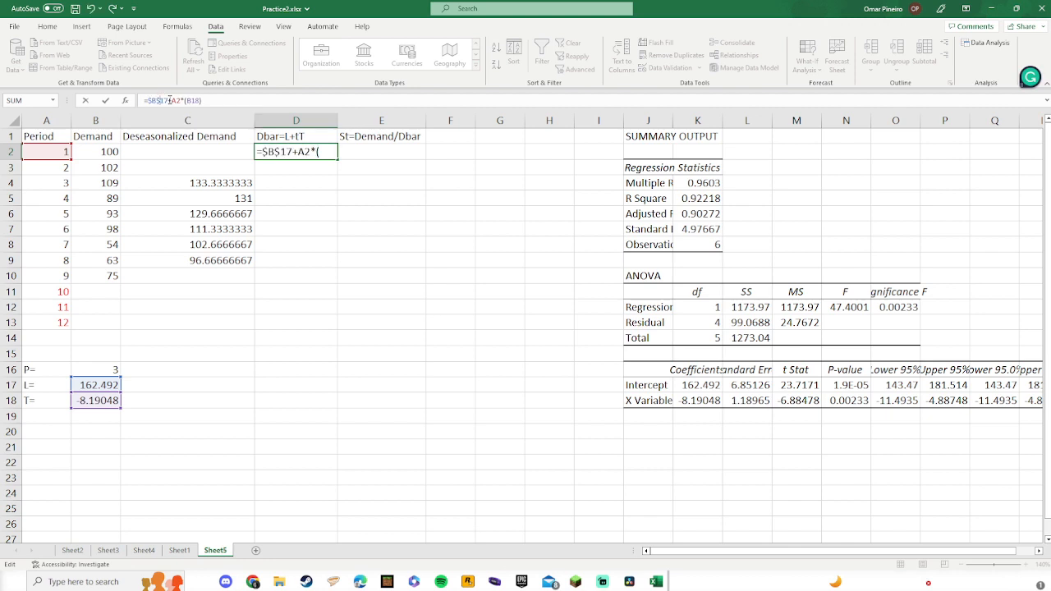
pyautogui.doubleClick(176, 100)
pyautogui.click(188, 101)
pyautogui.write('$B$')
pyautogui.press('Return')
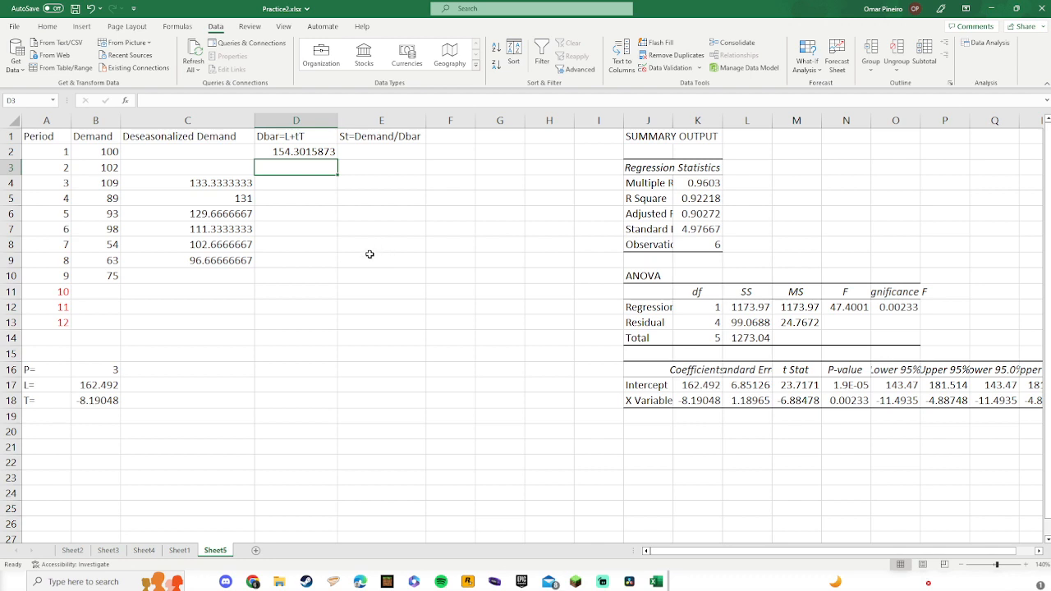
# Fill the Dbar formula from D2 down through D13 to cover all twelve periods
pyautogui.click(316, 153)
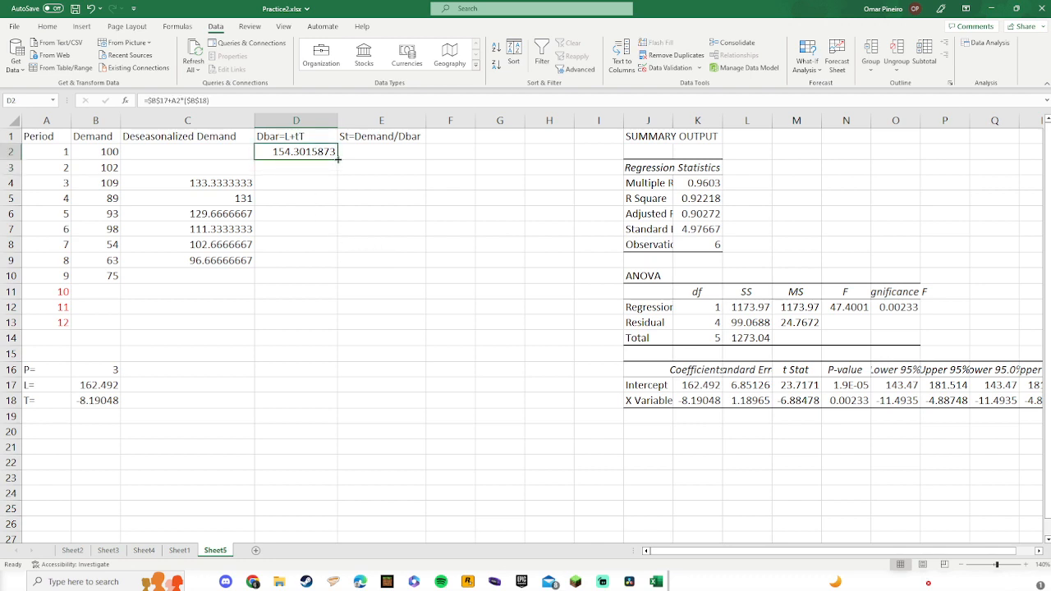
pyautogui.moveTo(337, 159); pyautogui.dragTo(323, 330)
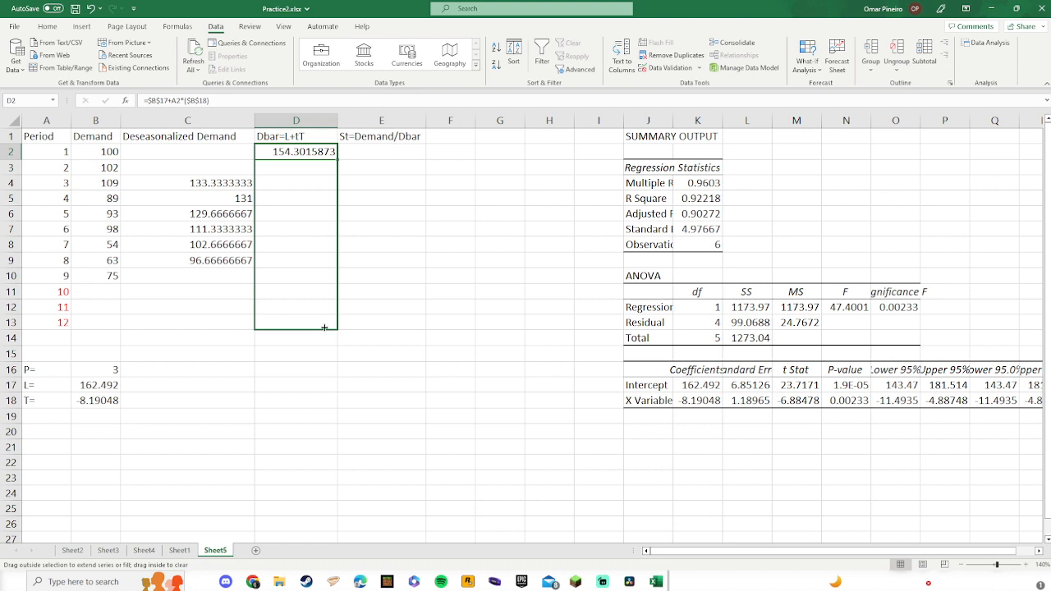
pyautogui.moveTo(324, 328); pyautogui.dragTo(324, 329)
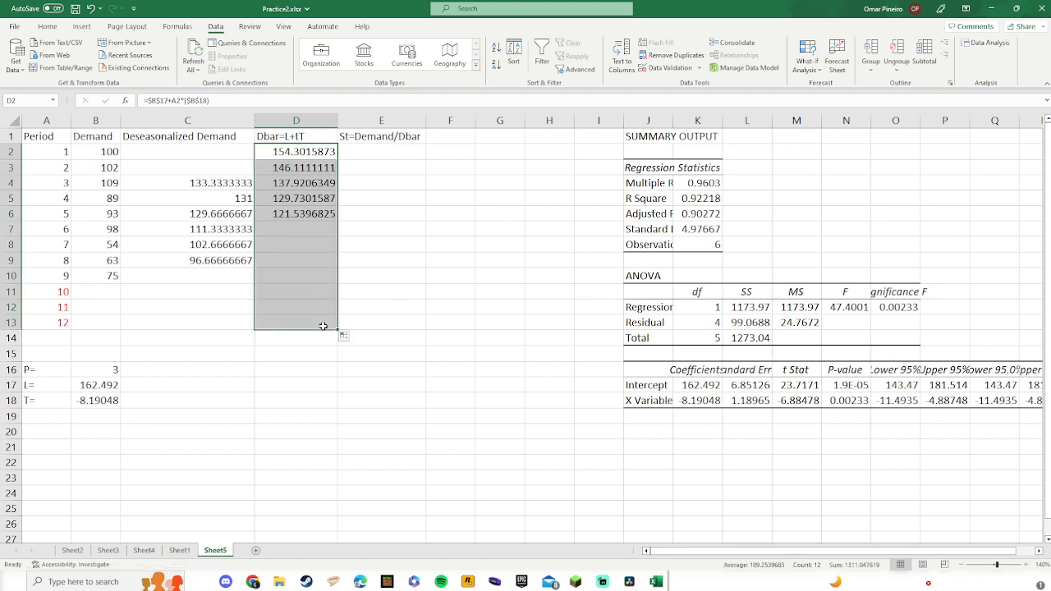
pyautogui.click(450, 322)
# Examine the empty demand cells for periods 10 to 12, the deseasonalized demand, the L and T values, and Dbar in D11:D13
pyautogui.click(87, 295)
pyautogui.click(91, 309)
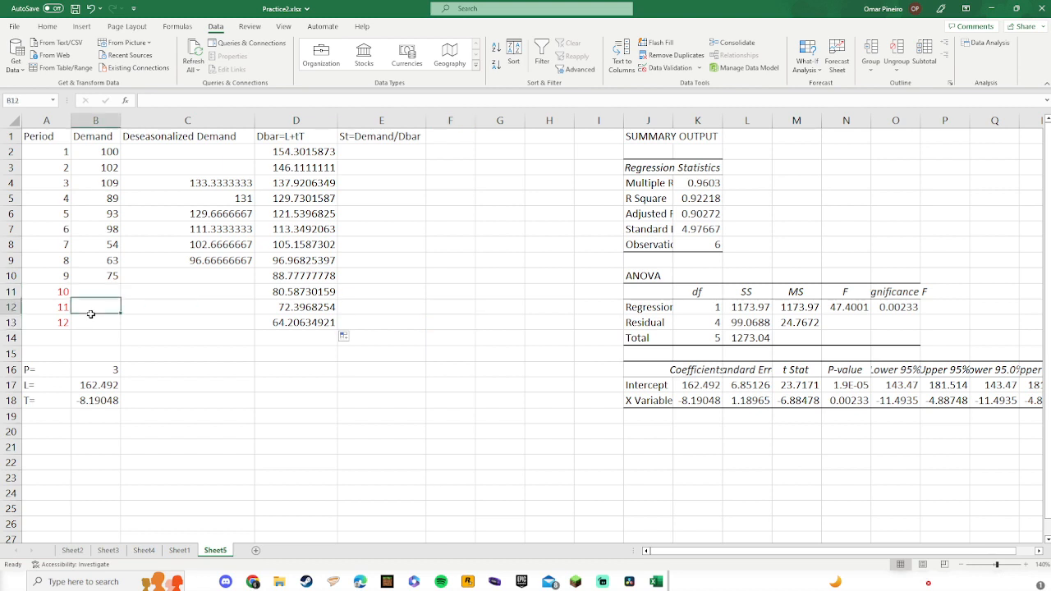
pyautogui.click(91, 335)
pyautogui.click(92, 293)
pyautogui.click(182, 185)
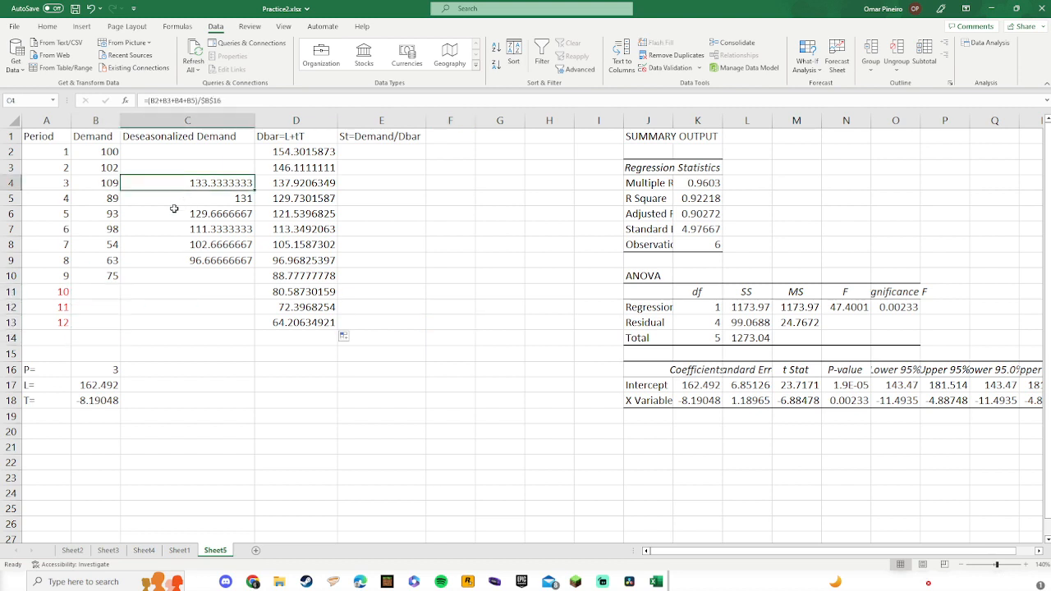
pyautogui.click(174, 205)
pyautogui.click(171, 229)
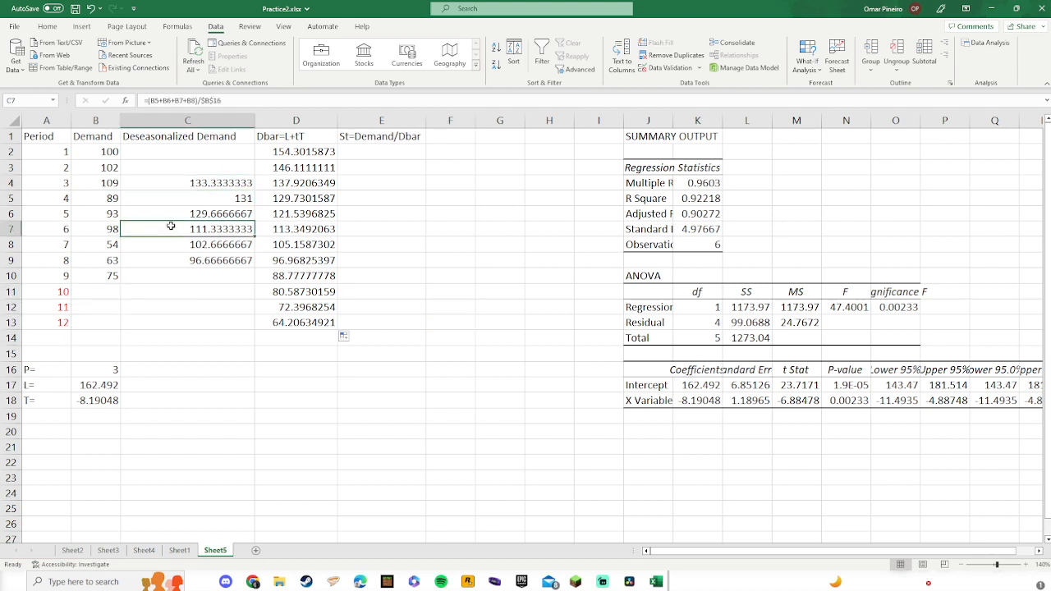
pyautogui.click(93, 384)
pyautogui.click(88, 401)
pyautogui.click(101, 294)
pyautogui.click(95, 309)
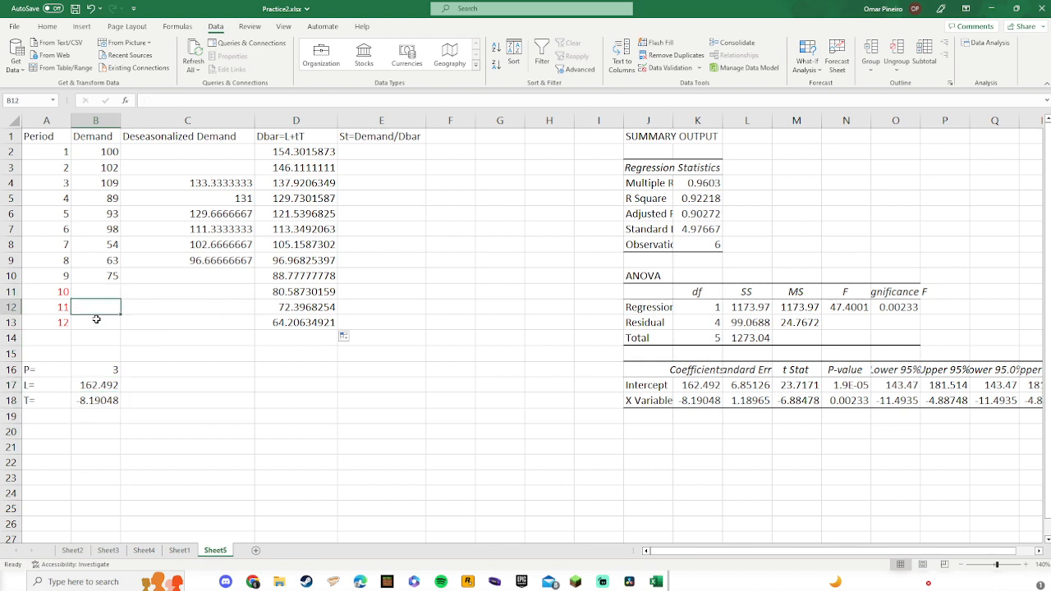
pyautogui.click(95, 322)
pyautogui.click(279, 294)
pyautogui.click(283, 307)
pyautogui.click(279, 323)
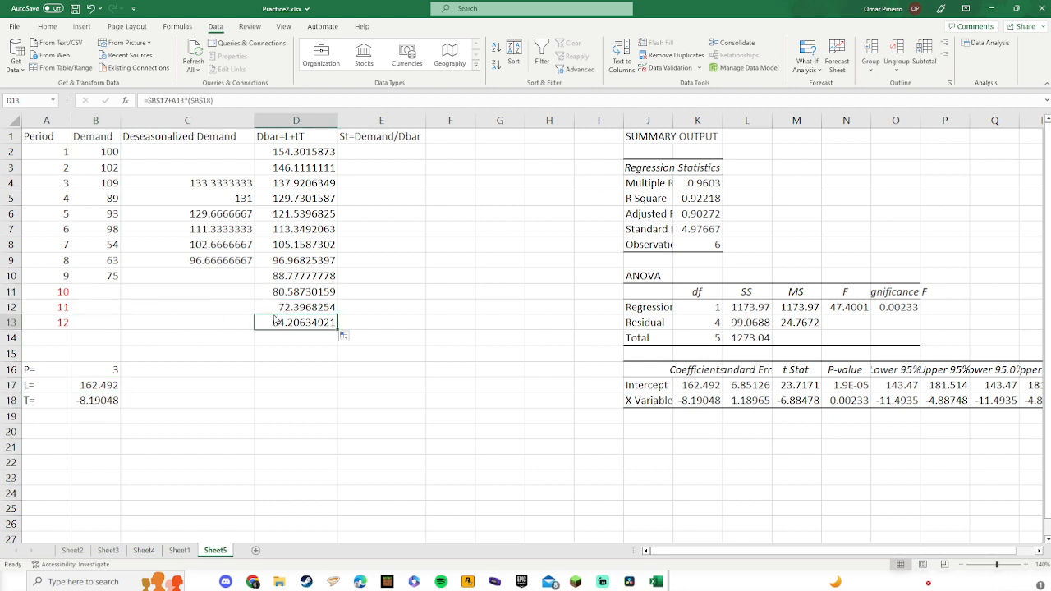
pyautogui.click(380, 307)
pyautogui.click(277, 292)
pyautogui.click(272, 312)
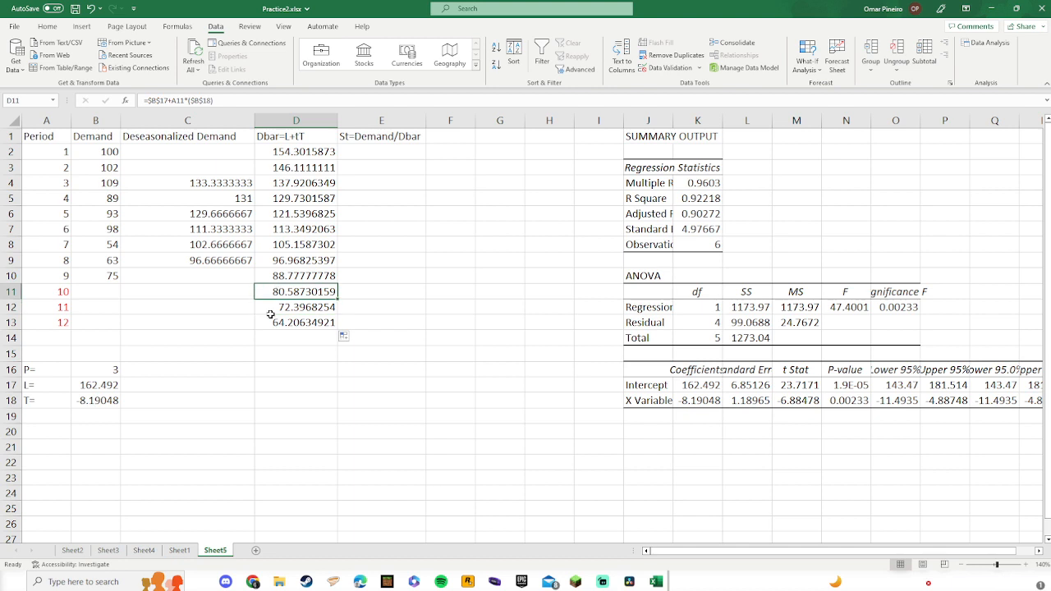
pyautogui.click(274, 328)
pyautogui.click(460, 327)
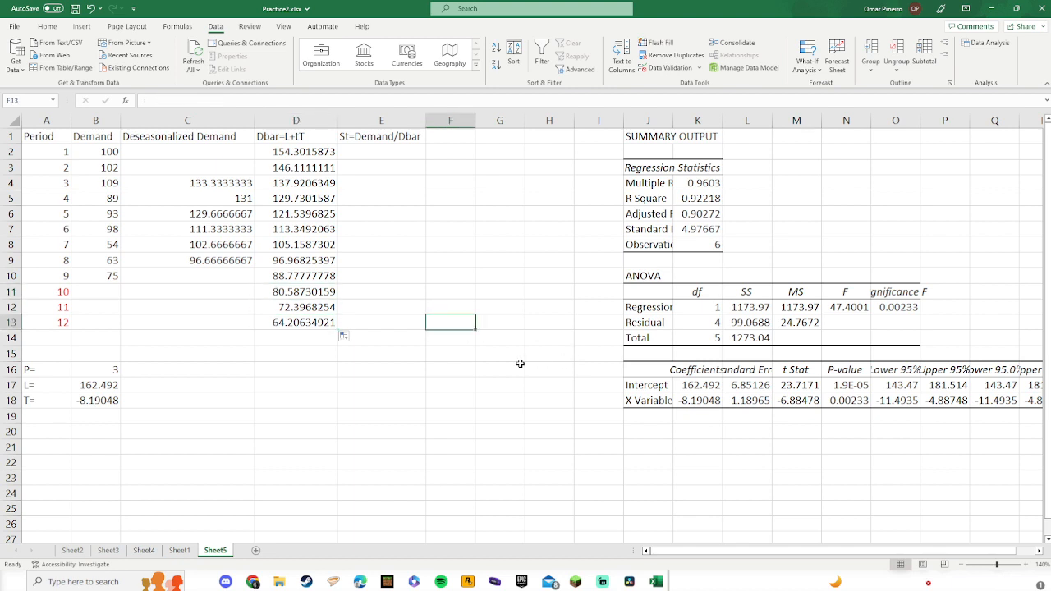
pyautogui.moveTo(368, 336); pyautogui.dragTo(322, 276)
pyautogui.click(360, 413)
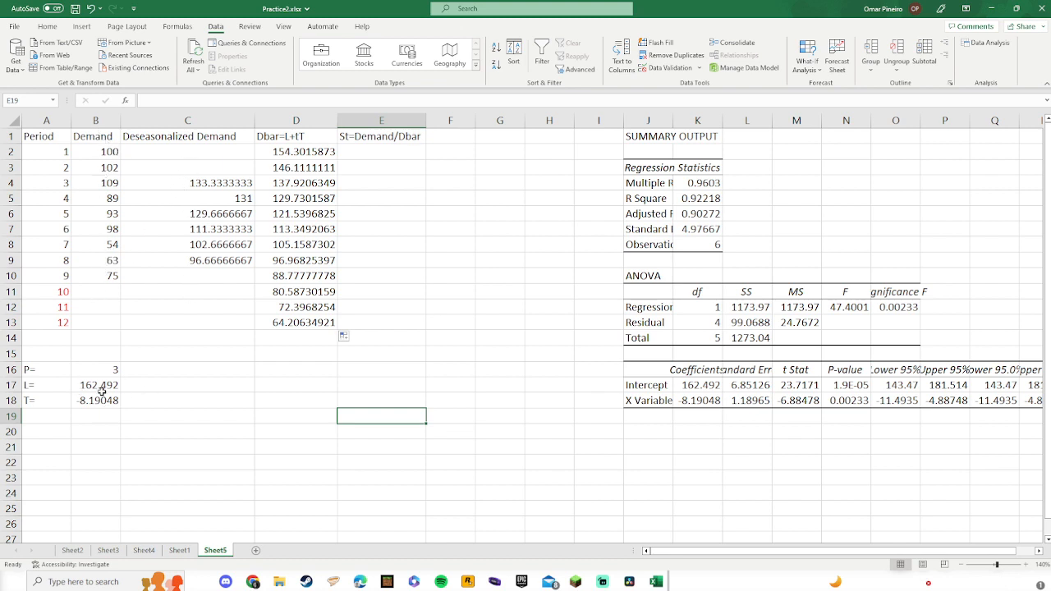
# Calculate period 1's seasonal factor in E2 by dividing demand by Dbar with =B2/D2
pyautogui.click(348, 154)
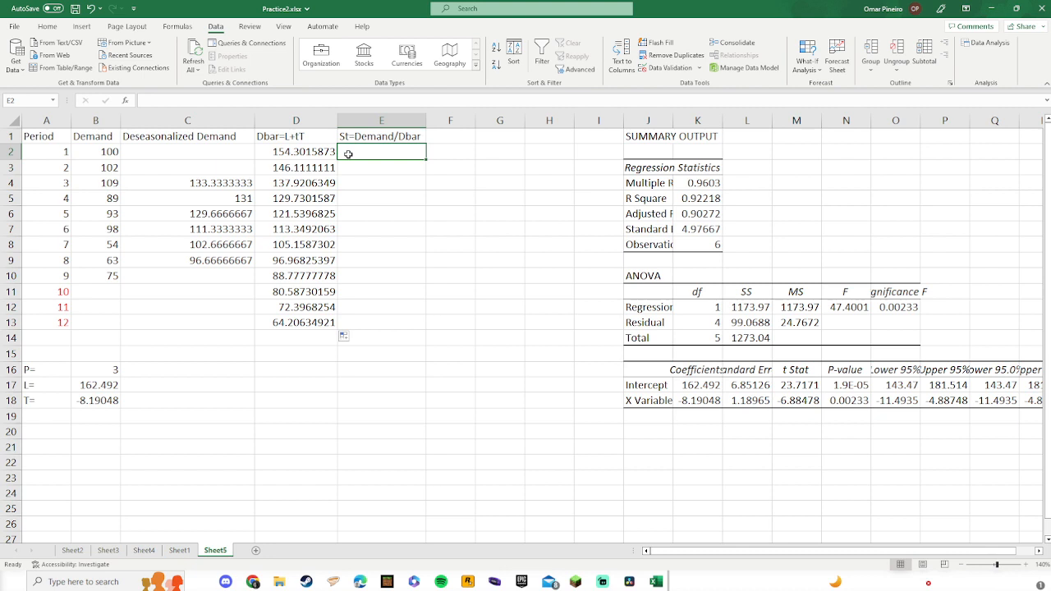
pyautogui.write('=')
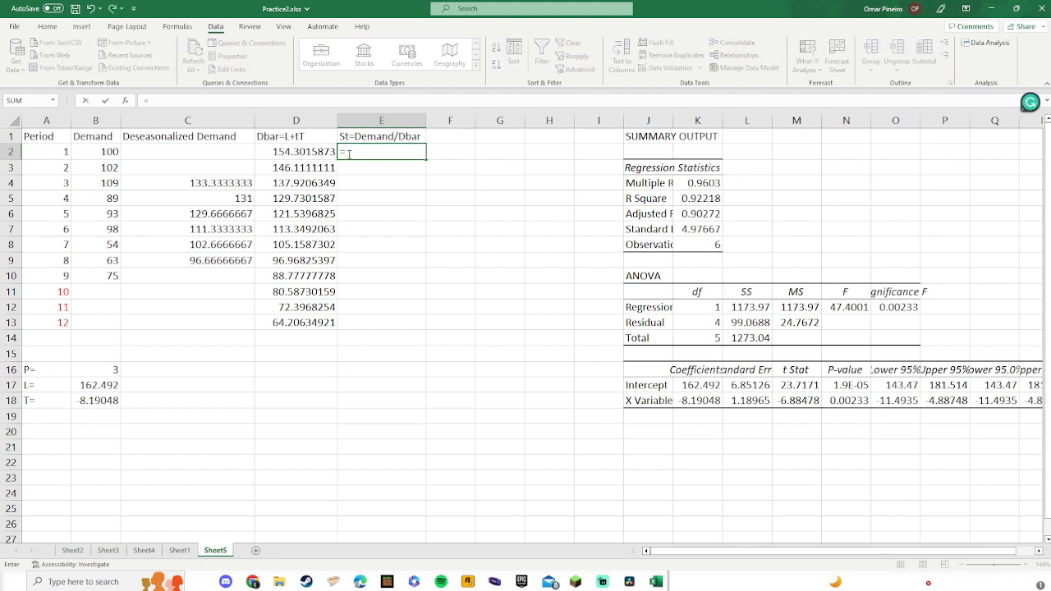
pyautogui.click(101, 156)
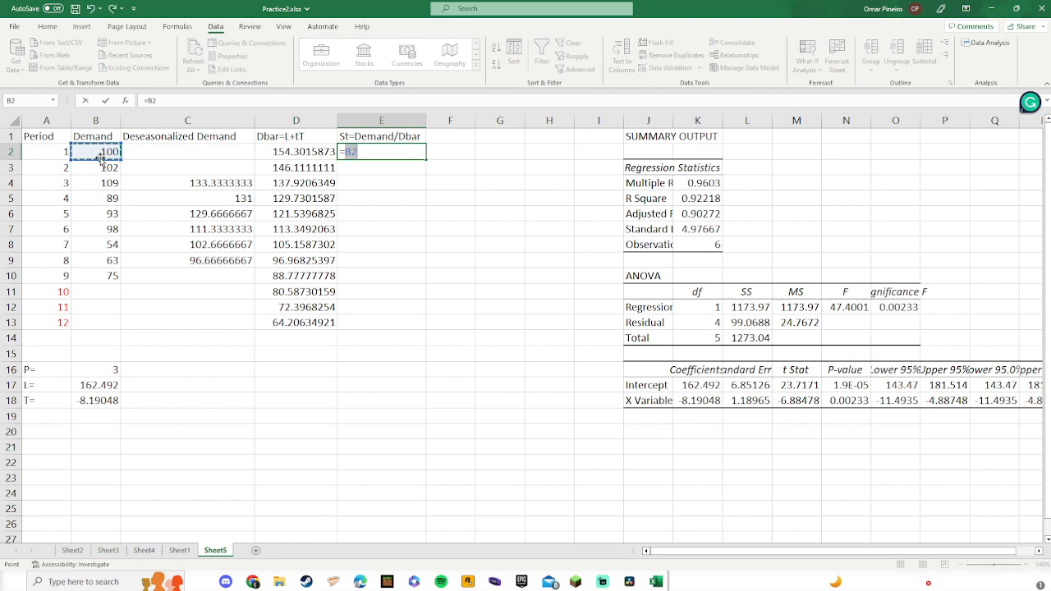
pyautogui.write('/')
pyautogui.click(299, 151)
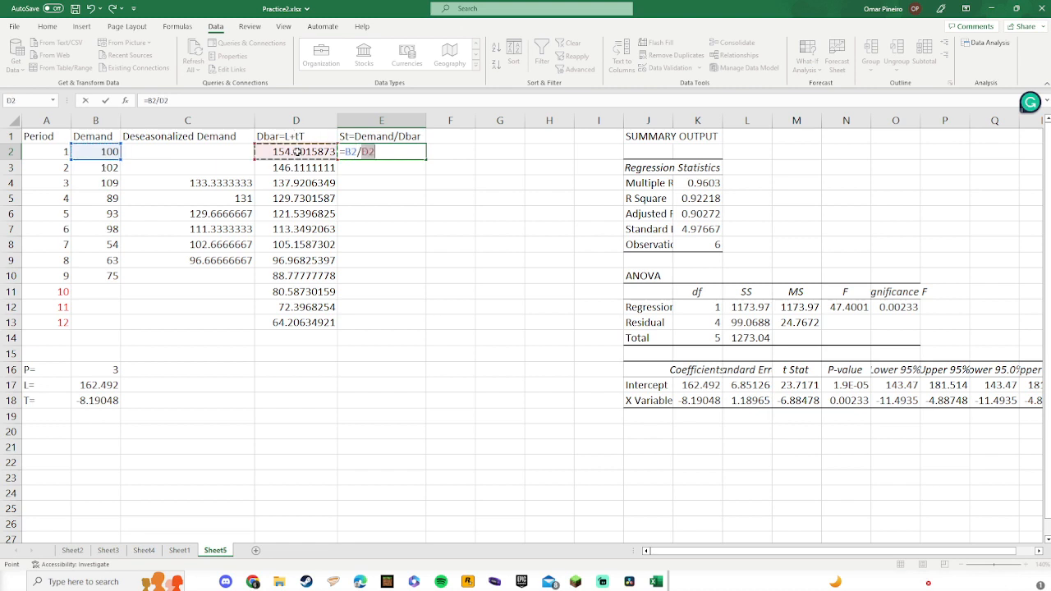
pyautogui.press('Return')
# Fill the seasonal factor formula from E2 down through E10 to cover periods 1 to 9
pyautogui.click(387, 148)
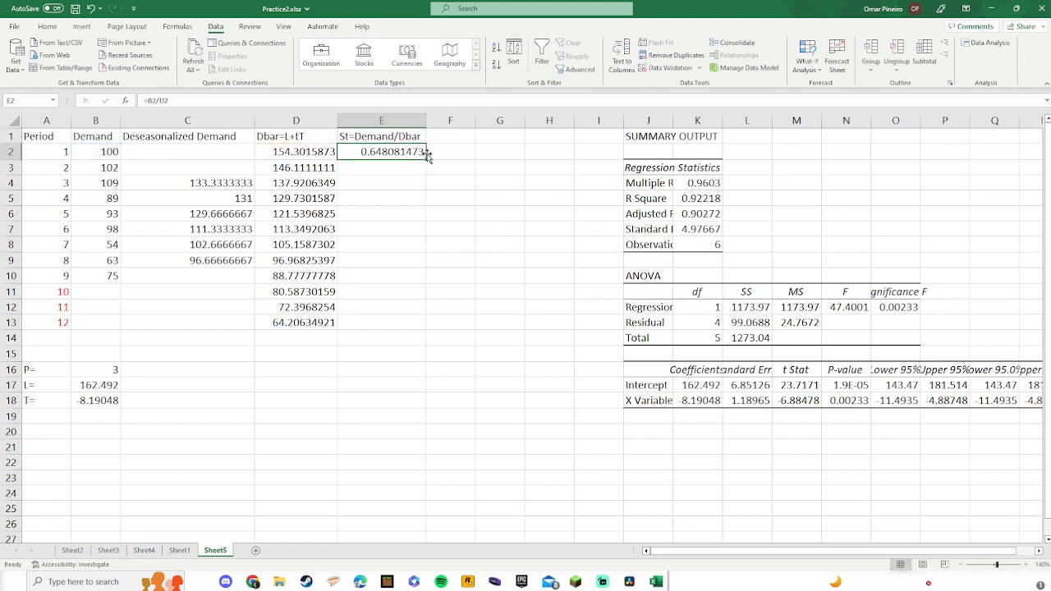
pyautogui.moveTo(426, 161); pyautogui.dragTo(414, 278)
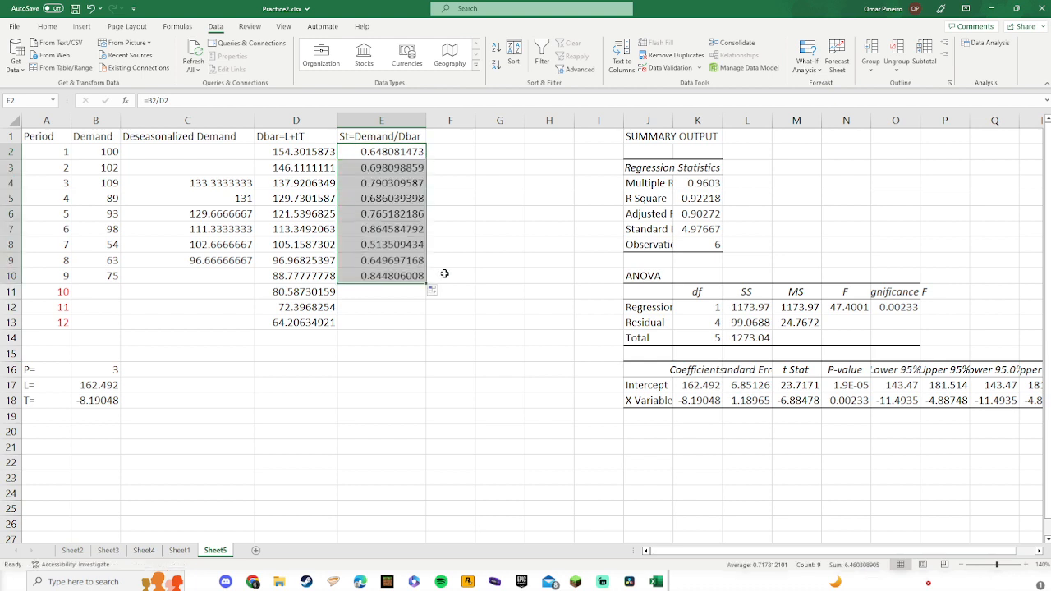
pyautogui.click(449, 274)
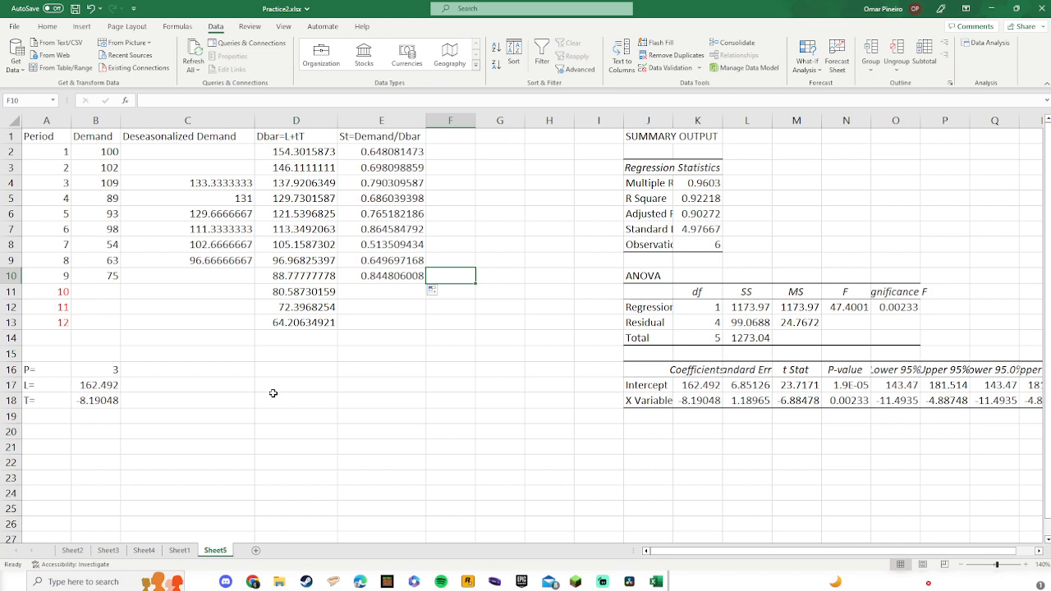
# Move the block with the P, L and T labels and values two rows down to A18:B20
pyautogui.click(48, 372)
pyautogui.moveTo(48, 372); pyautogui.dragTo(79, 442)
pyautogui.click(42, 338)
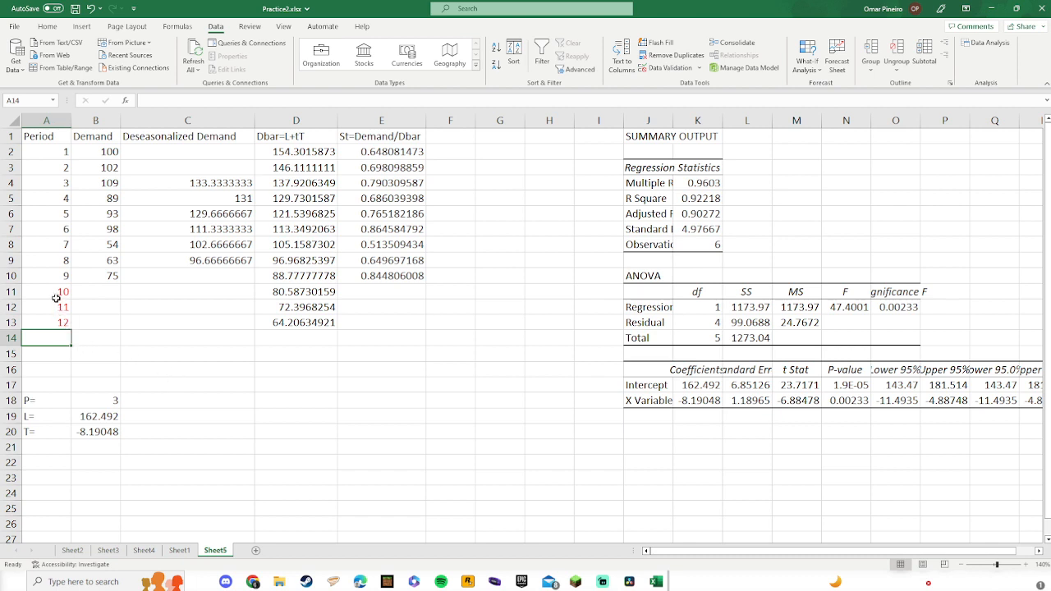
pyautogui.click(97, 401)
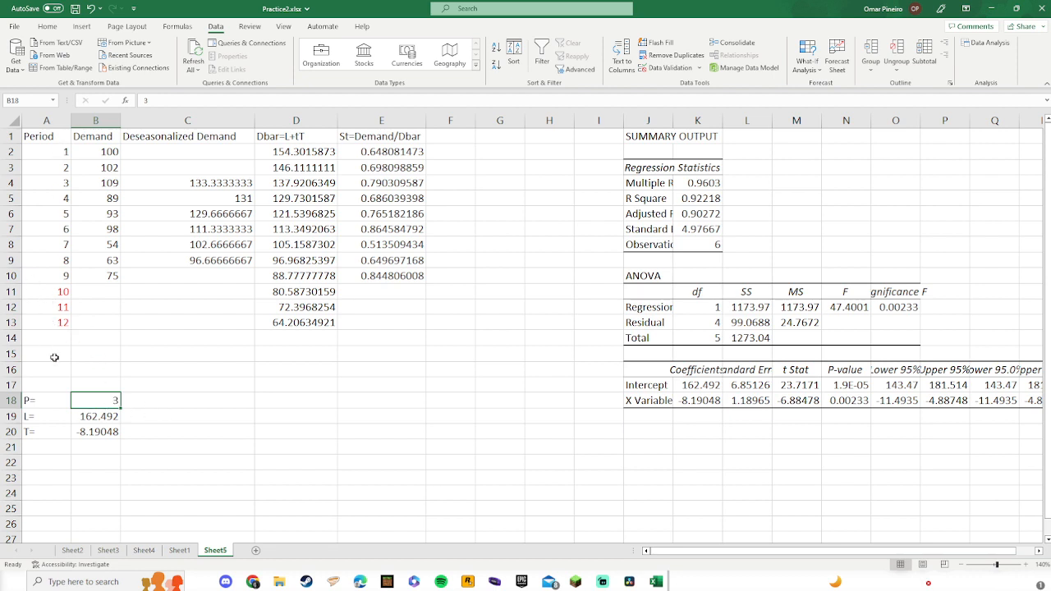
pyautogui.moveTo(51, 292); pyautogui.dragTo(54, 340)
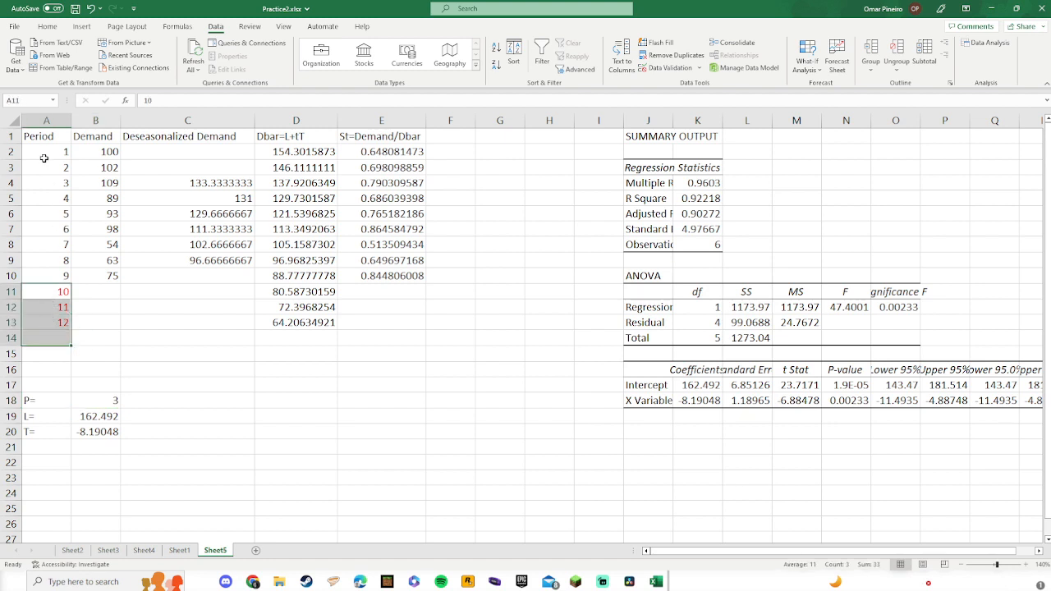
pyautogui.moveTo(44, 158); pyautogui.dragTo(52, 325)
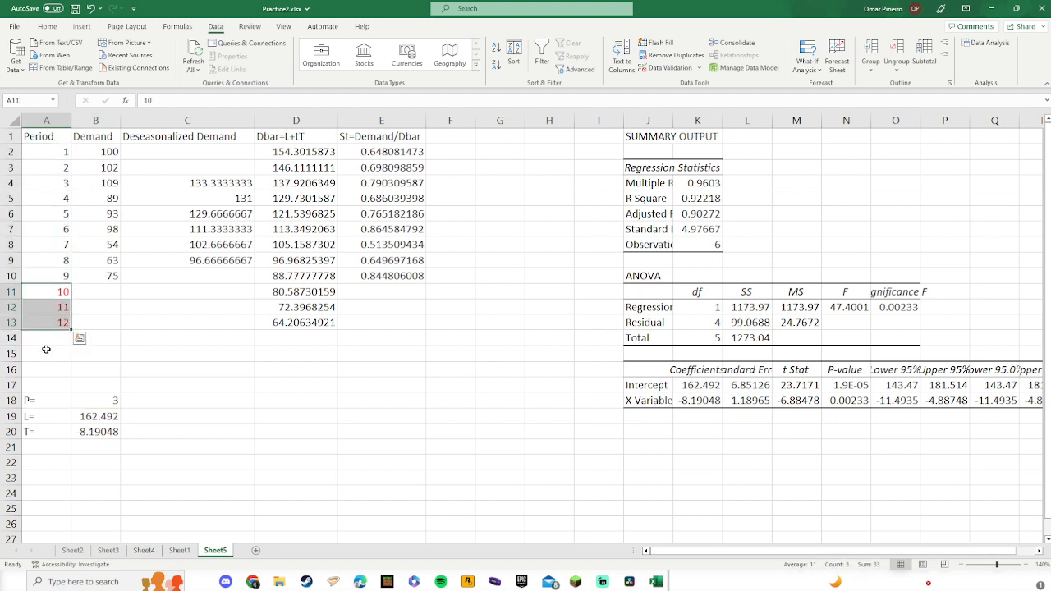
pyautogui.click(45, 341)
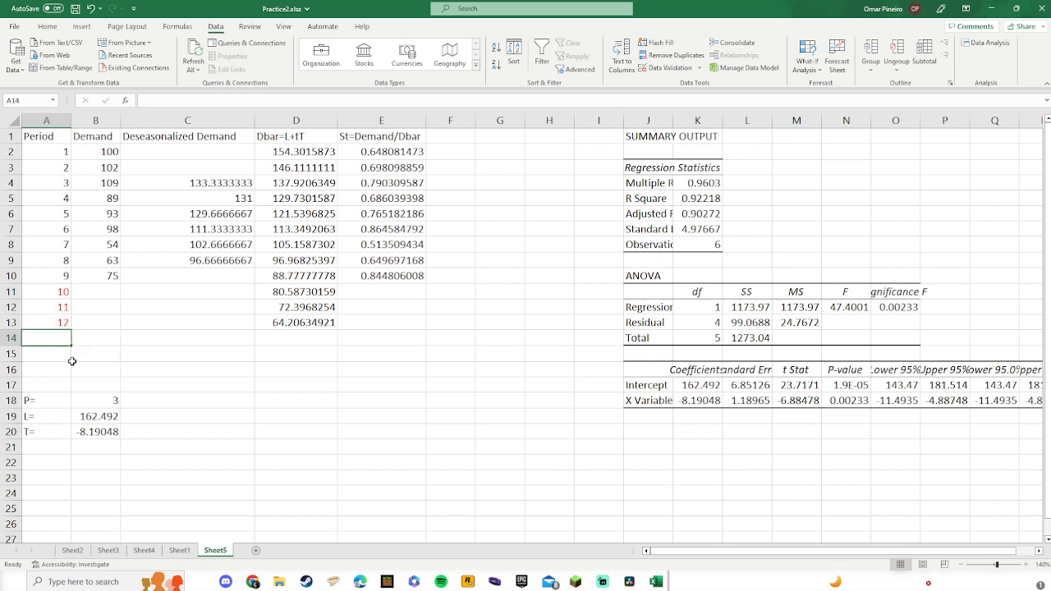
# Calculate period 10's seasonal factor in E11 as the average of periods 1, 4 and 7 with =AVERAGE(E2,E5,E8)
pyautogui.click(383, 293)
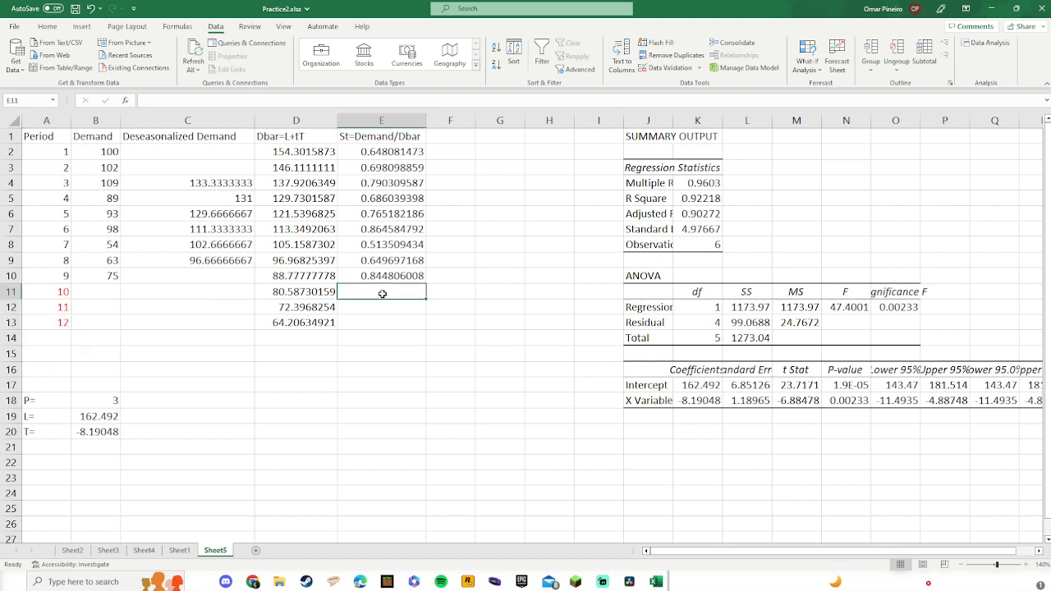
pyautogui.write('=')
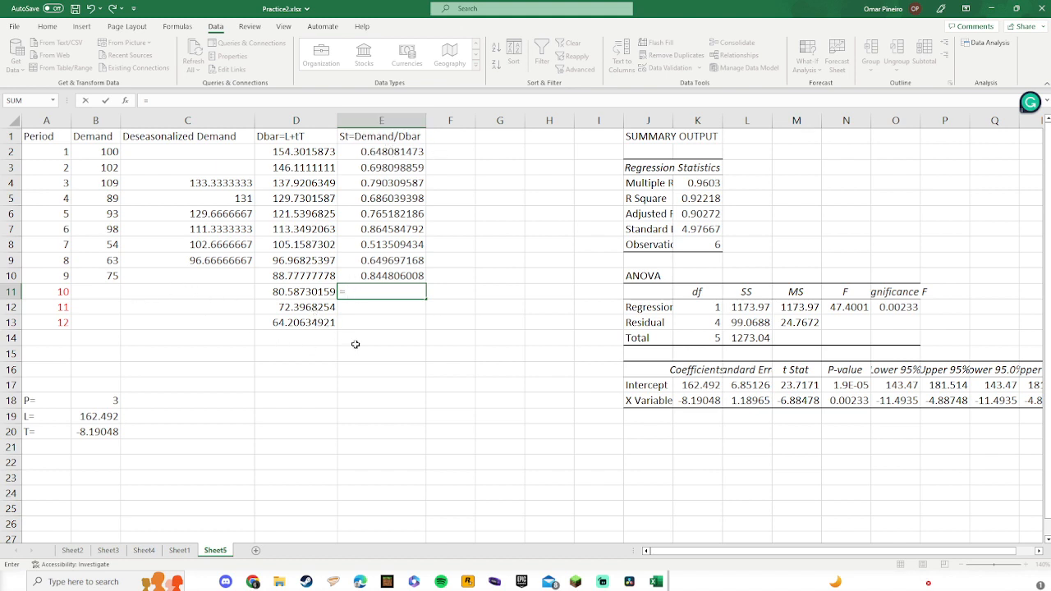
pyautogui.write('aver')
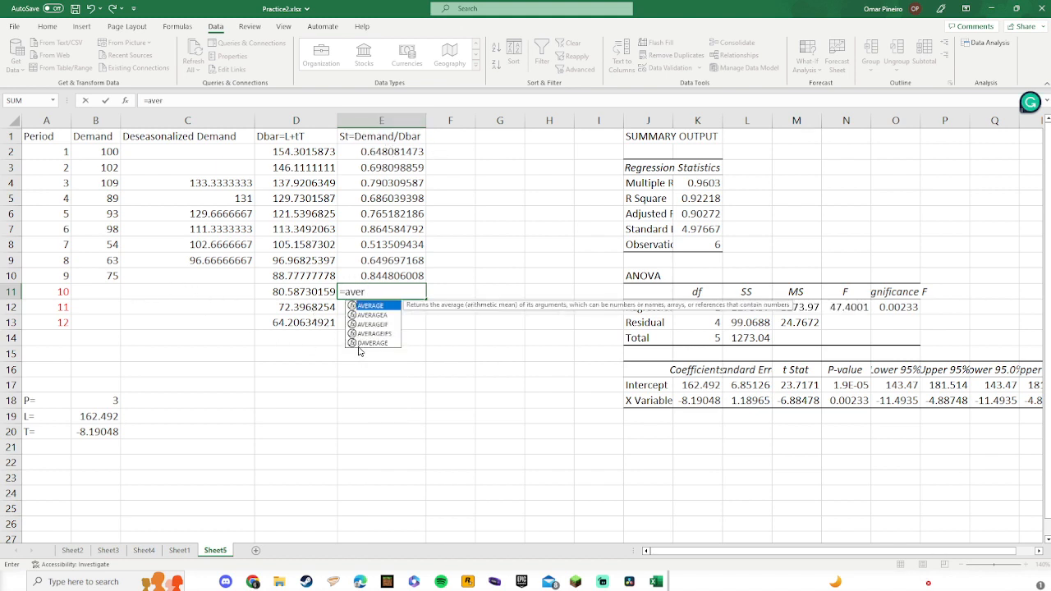
pyautogui.write('age')
pyautogui.press('Tab')
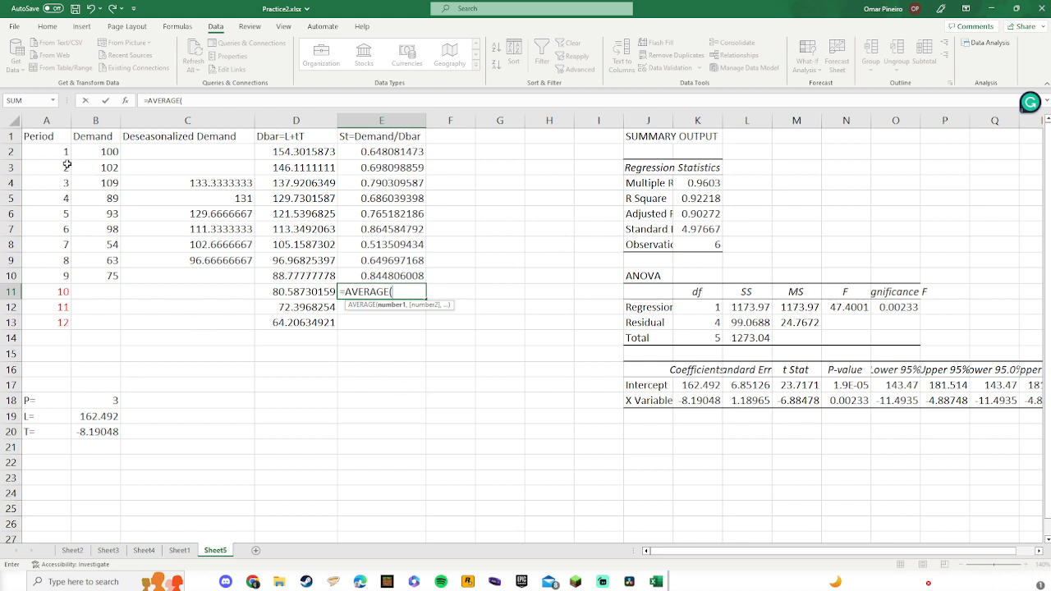
pyautogui.click(367, 151)
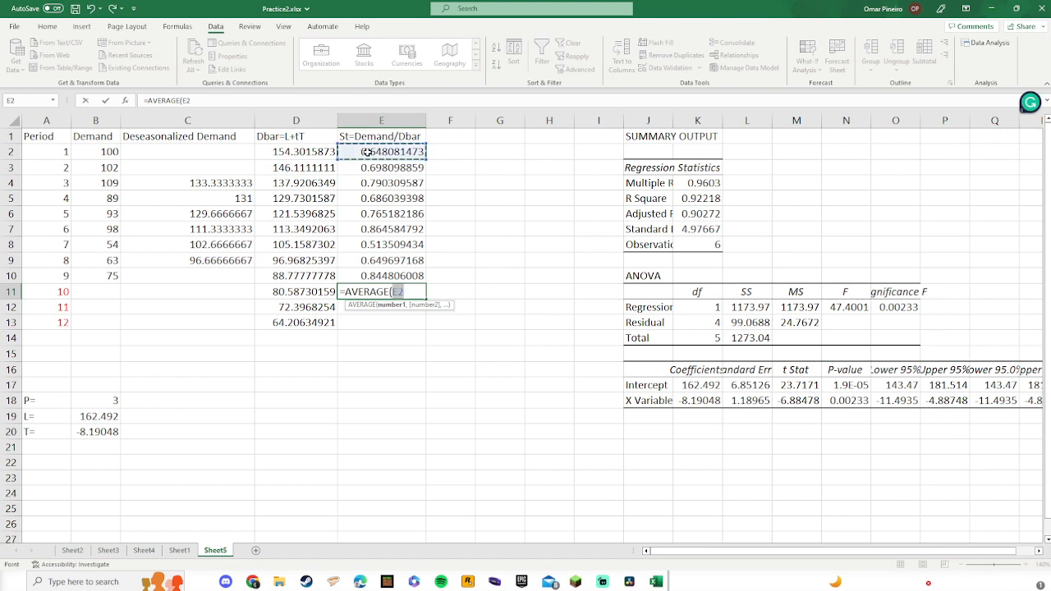
pyautogui.write(',')
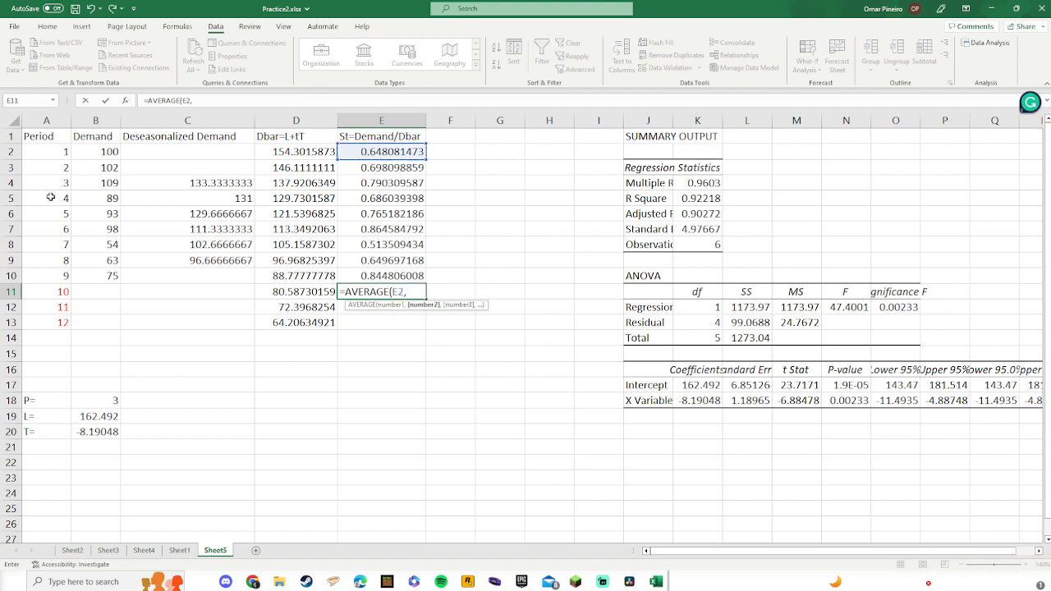
pyautogui.click(381, 198)
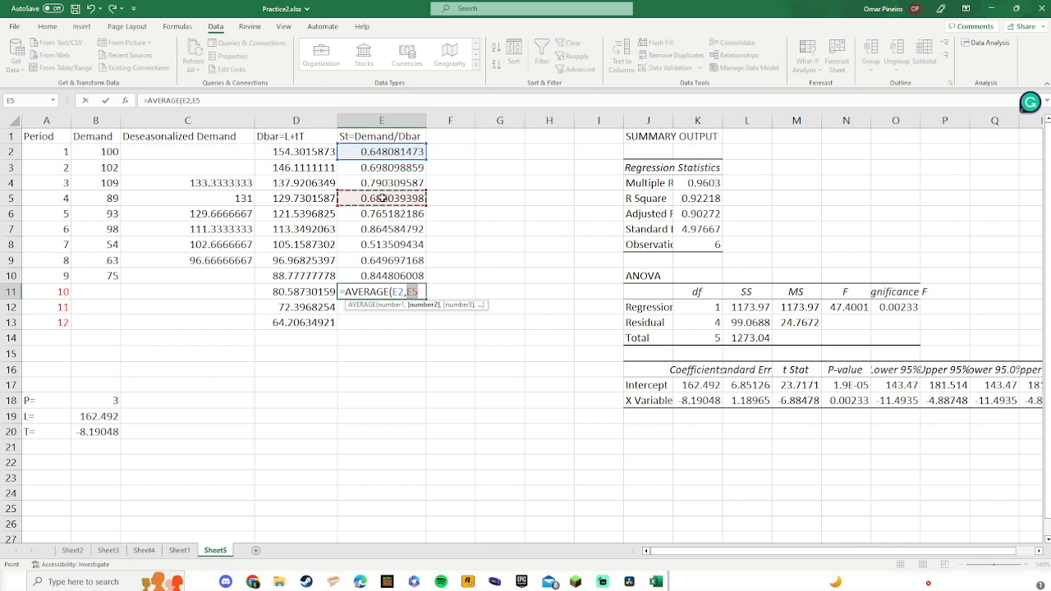
pyautogui.write(',')
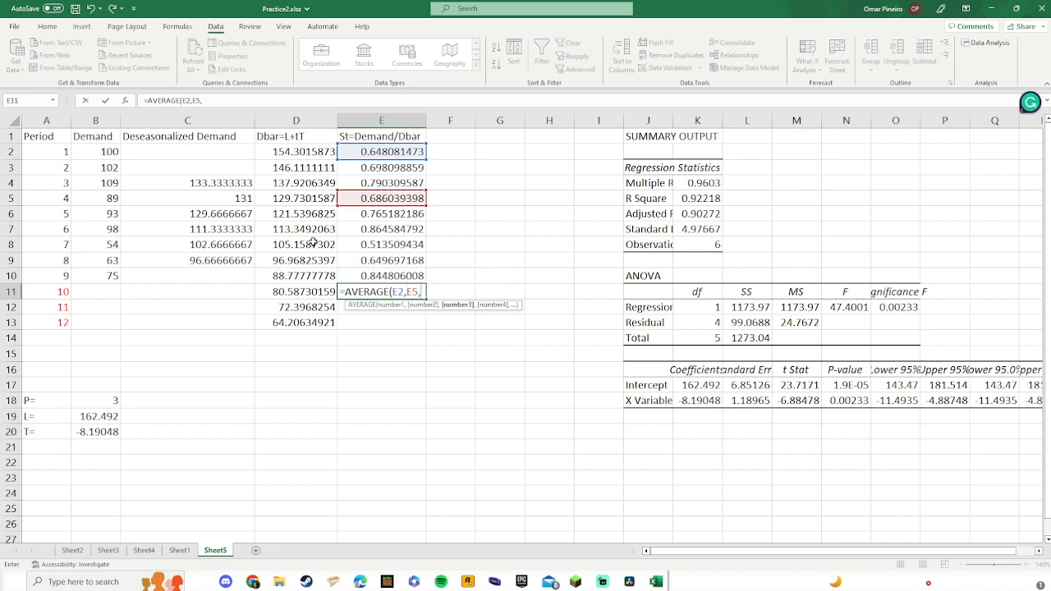
pyautogui.click(383, 244)
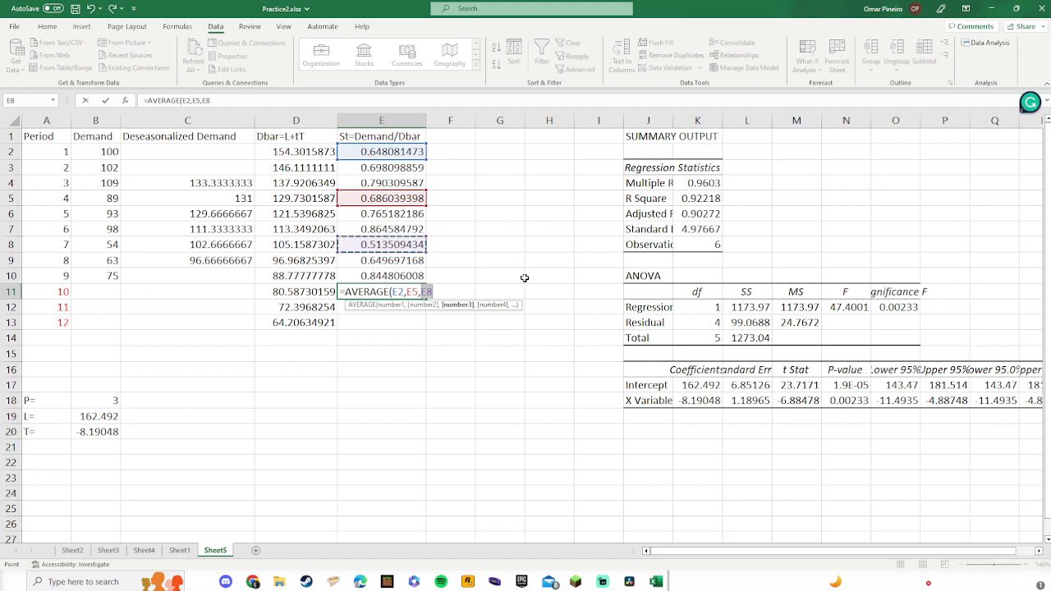
pyautogui.write(')')
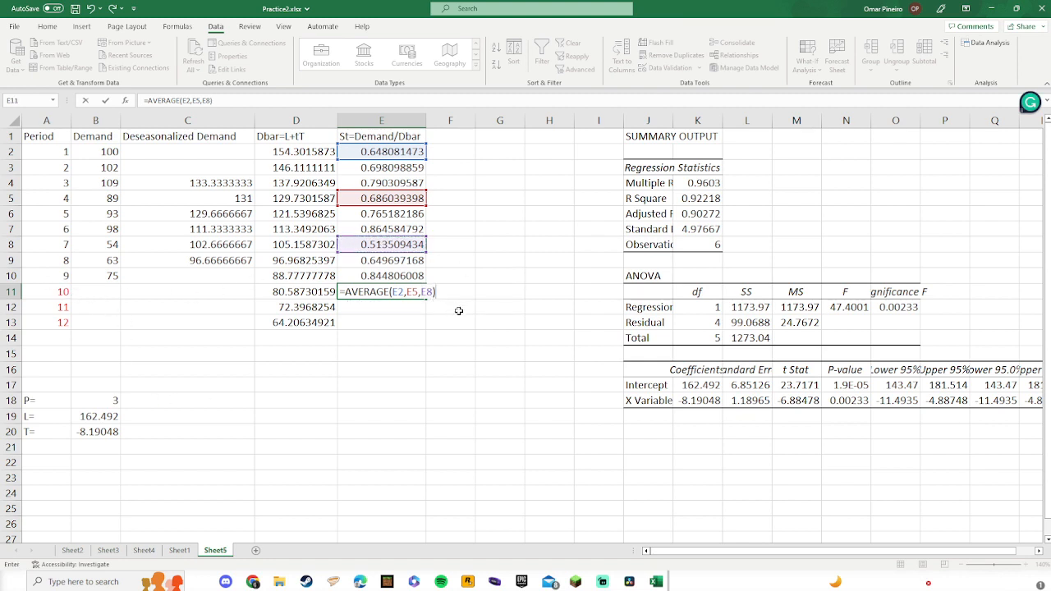
pyautogui.press('Return')
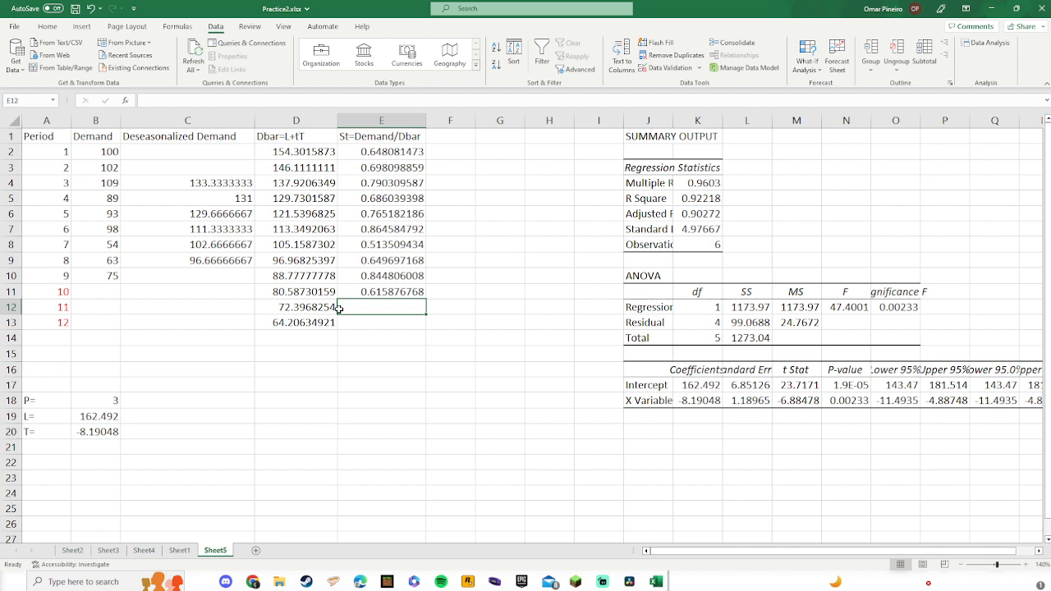
# Fill the averaged seasonal factor from E11 down through E13 and check the copied formulas for periods 11 and 12
pyautogui.write('=')
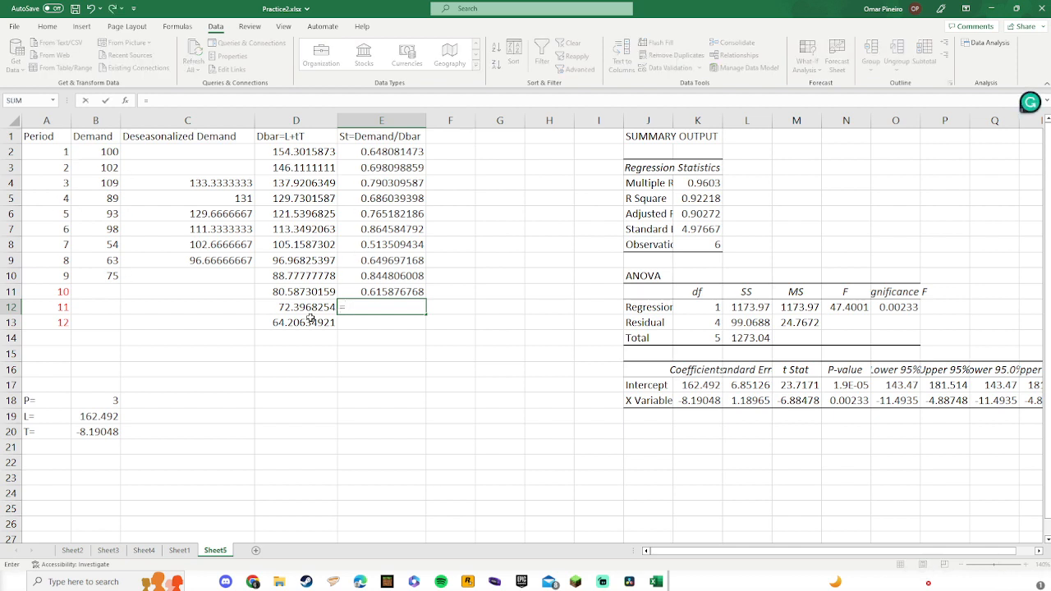
pyautogui.press('Escape')
pyautogui.click(406, 291)
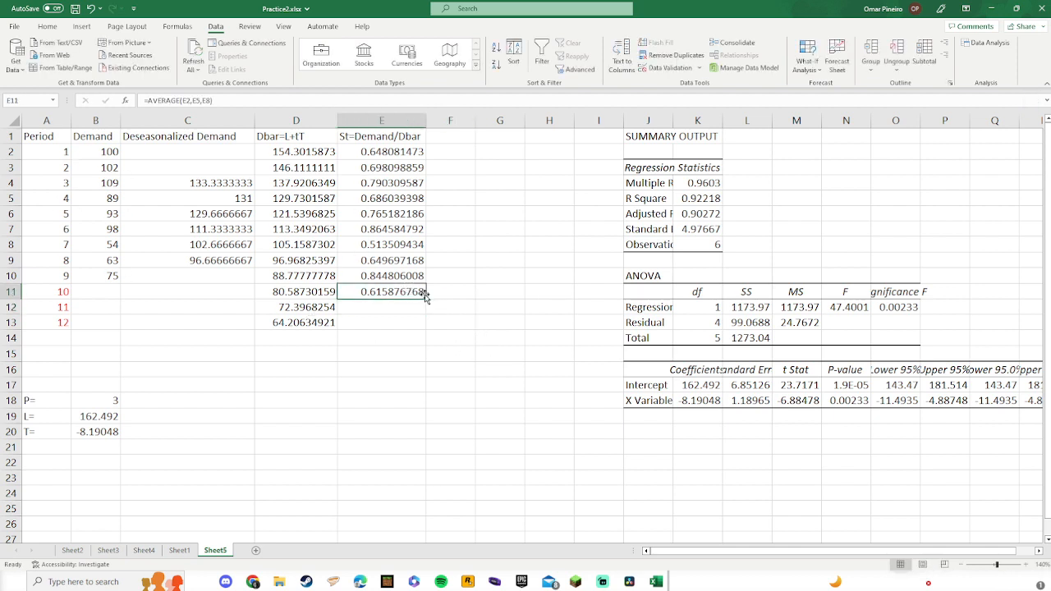
pyautogui.moveTo(426, 301); pyautogui.dragTo(427, 329)
pyautogui.click(403, 307)
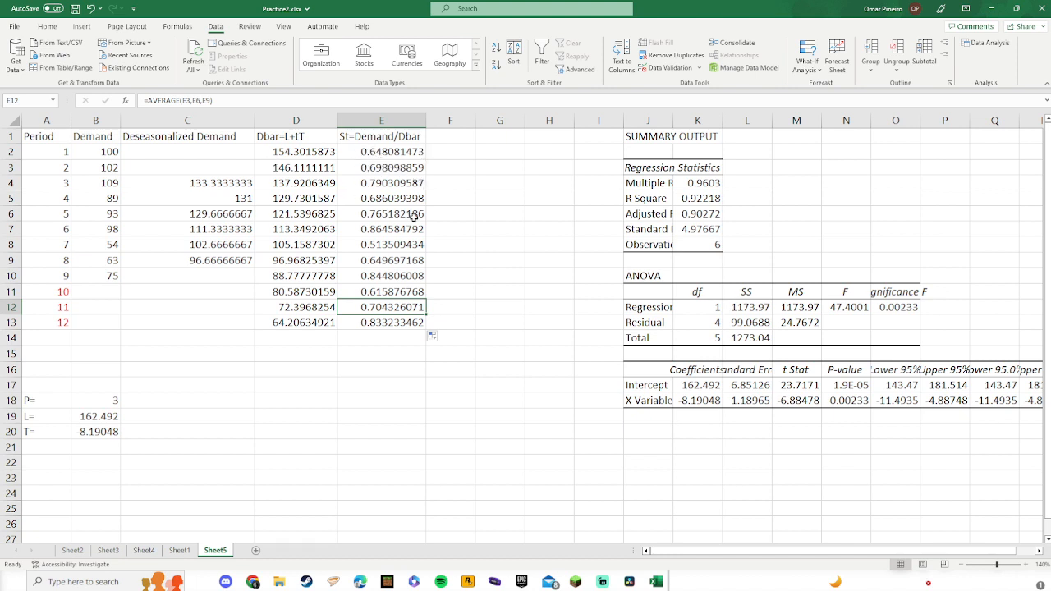
pyautogui.click(446, 326)
pyautogui.click(384, 323)
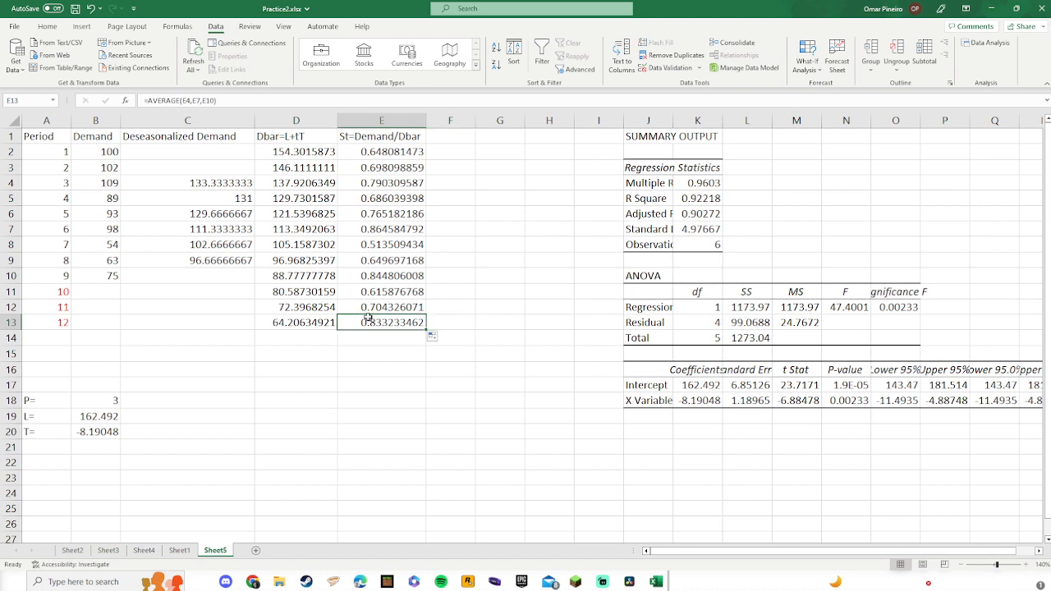
pyautogui.click(365, 307)
pyautogui.click(365, 293)
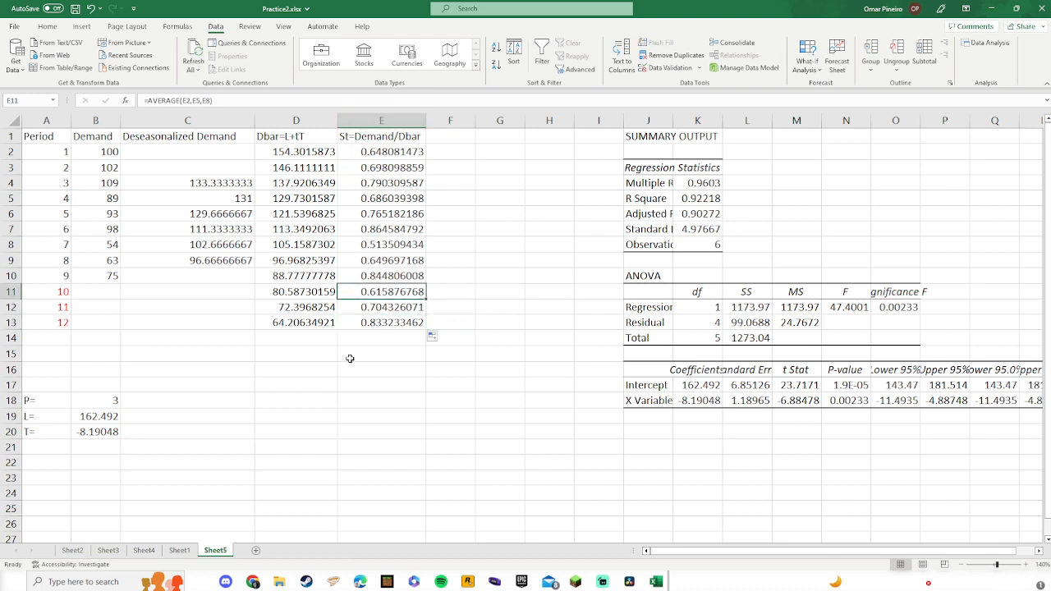
# Enter the seasonal factor formula note St=Demand/Dbar in D19
pyautogui.click(300, 419)
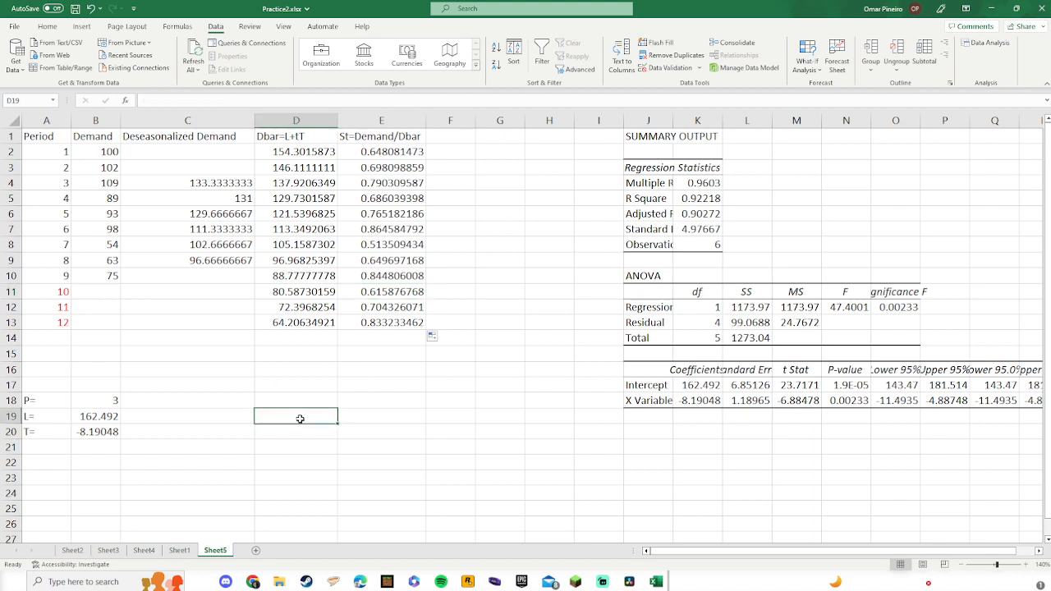
pyautogui.write('St')
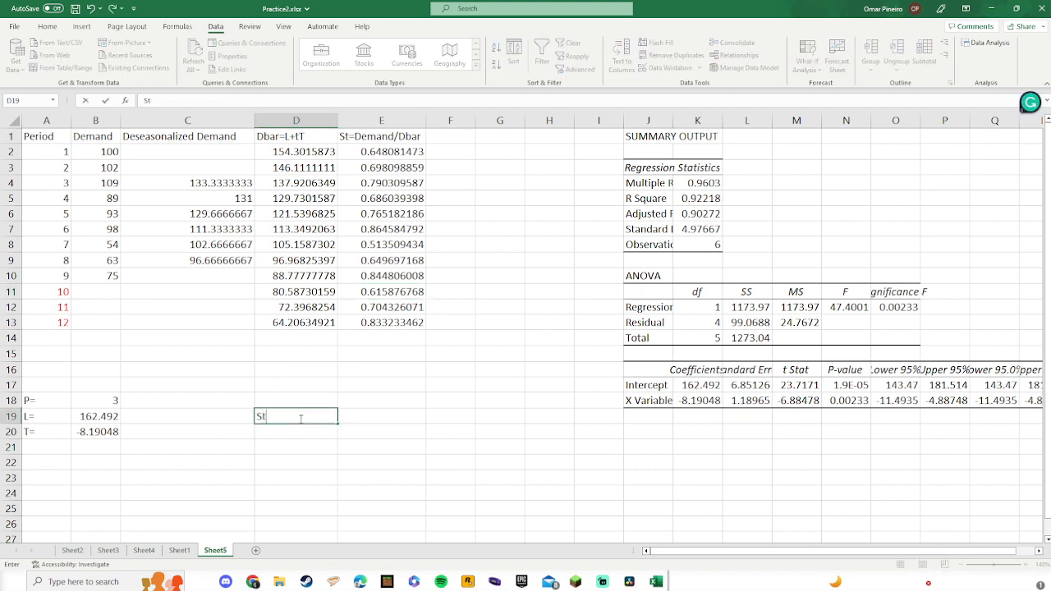
pyautogui.write('=Demand/DBar')
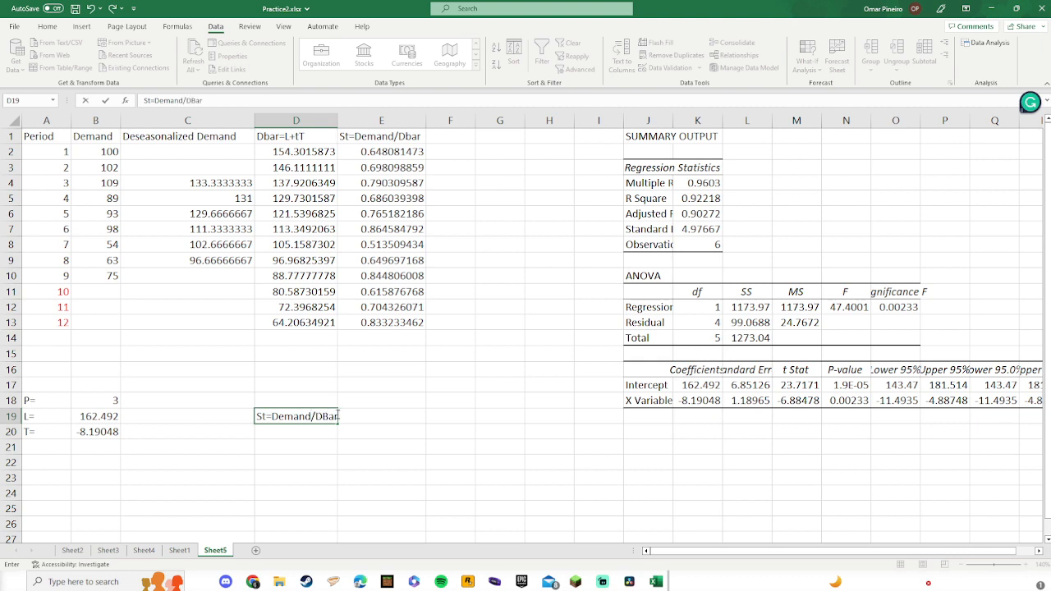
pyautogui.press('Return')
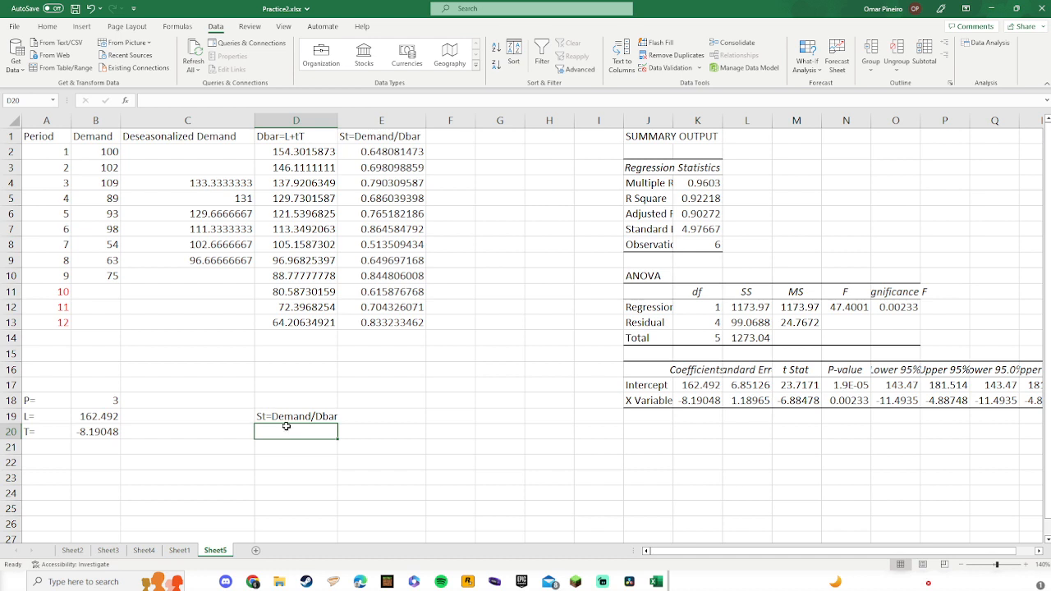
# Enter the rearranged formula note St*Dbar=Demand in D20, below the seasonal factor note
pyautogui.write('St')
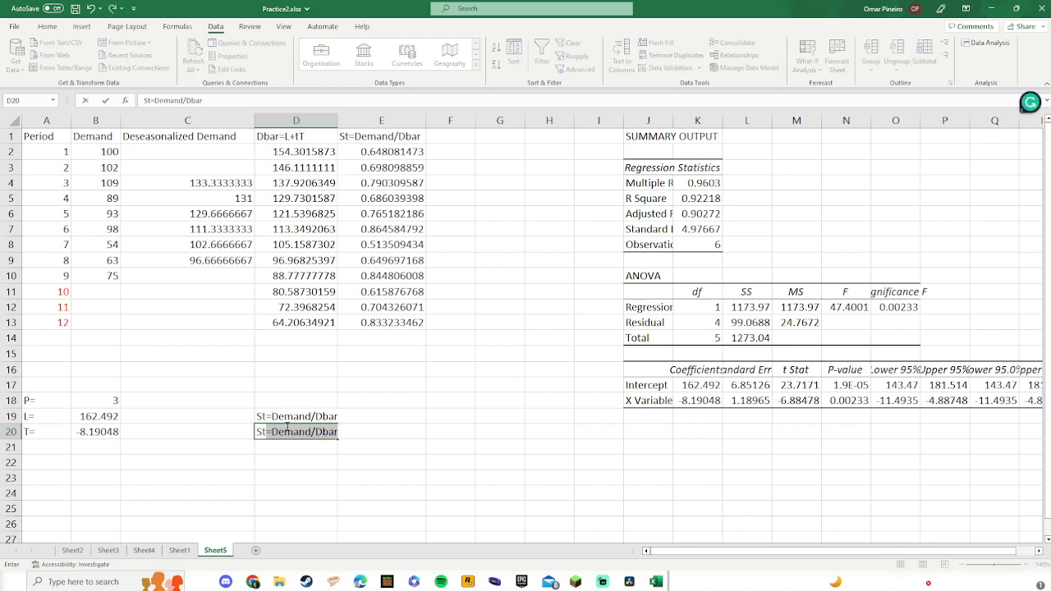
pyautogui.write('*')
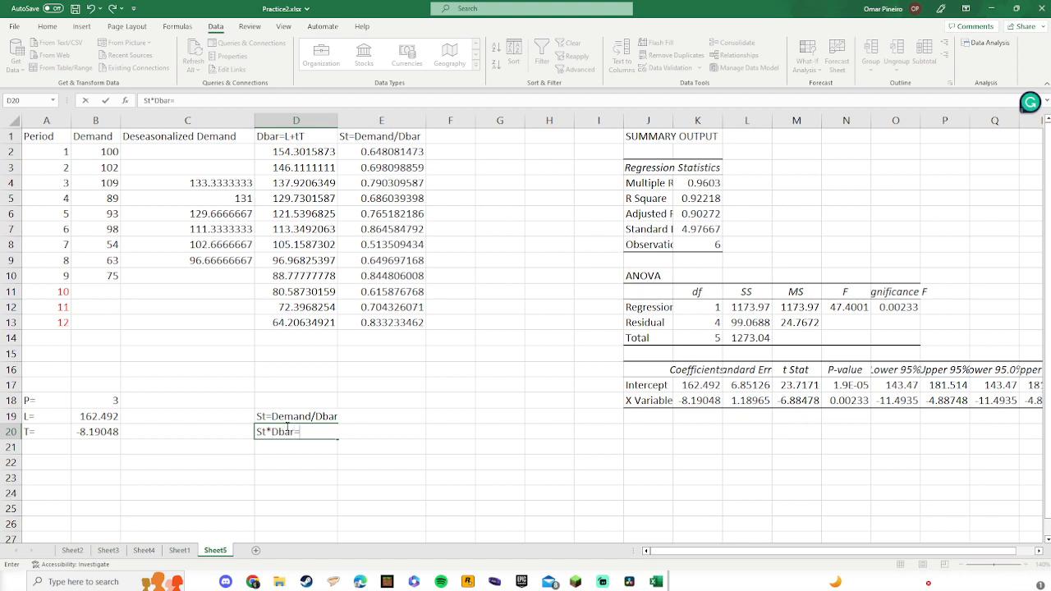
pyautogui.write('Dbar=Demand')
pyautogui.click(258, 444)
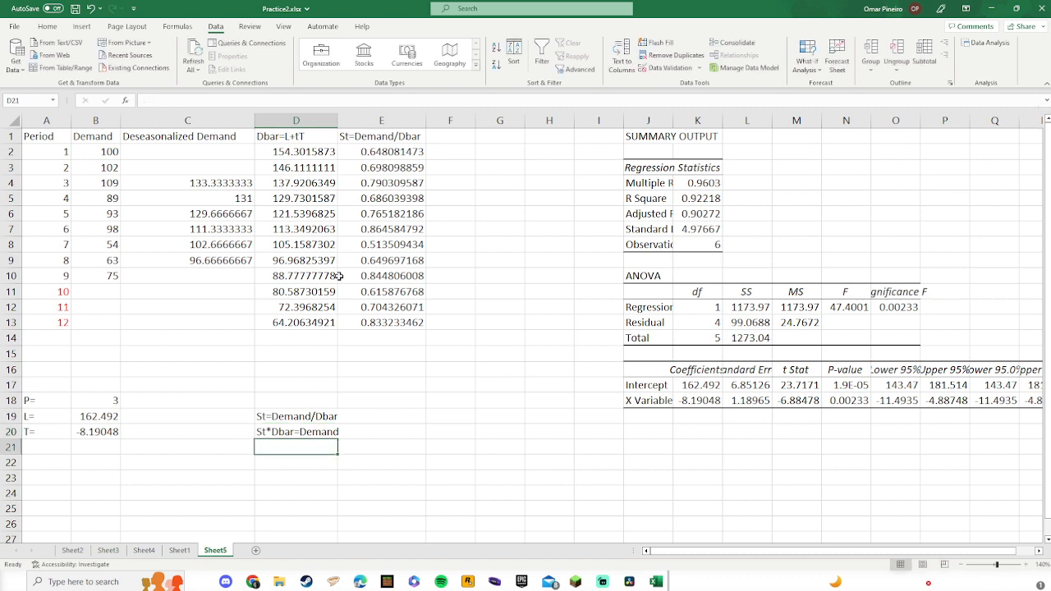
# Calculate period 10's forecast demand in B11 as seasonal factor times Dbar with =E11*D11
pyautogui.click(109, 291)
pyautogui.write('=')
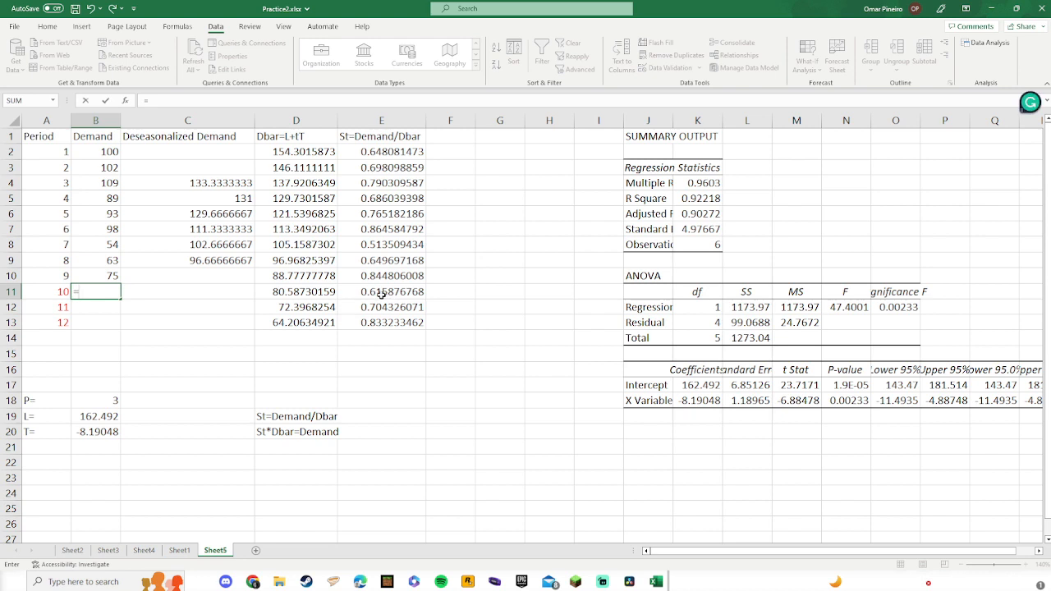
pyautogui.click(377, 292)
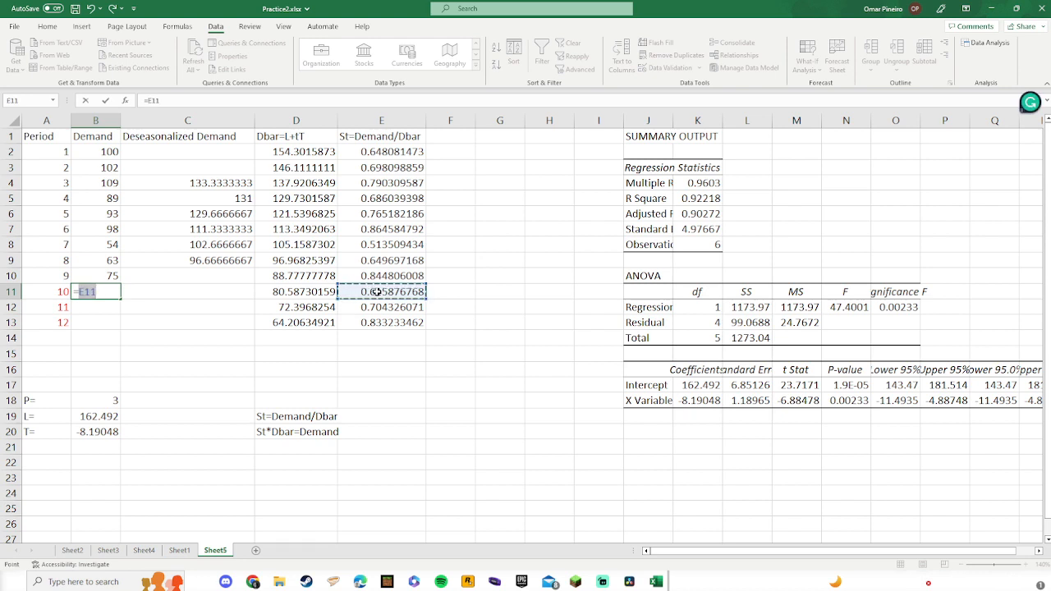
pyautogui.write('*')
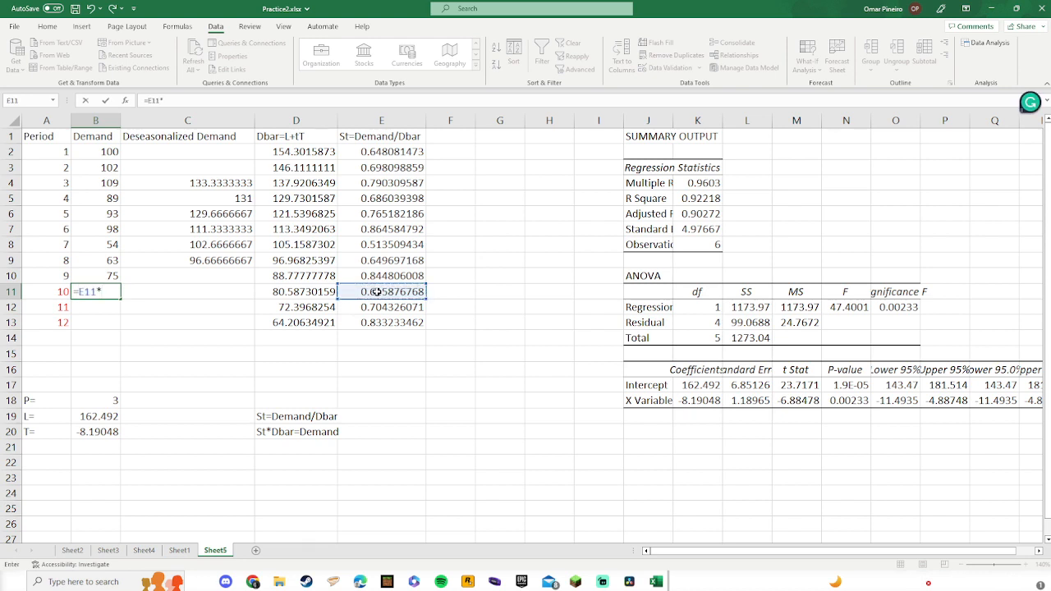
pyautogui.click(308, 293)
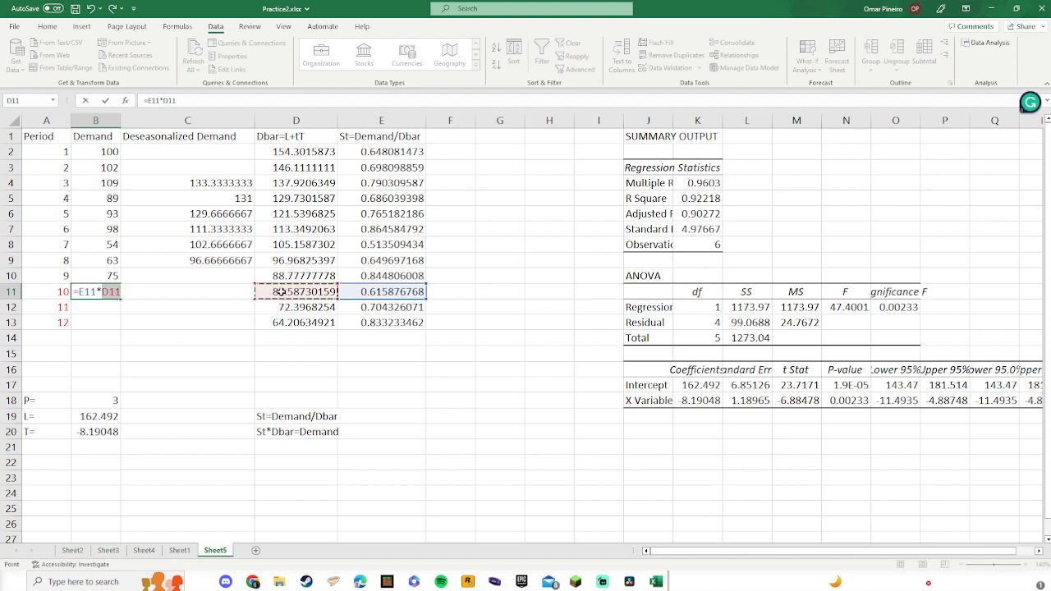
pyautogui.press('Return')
# Fill the forecast demand formula from B11 down through B13 for periods 11 and 12
pyautogui.click(114, 294)
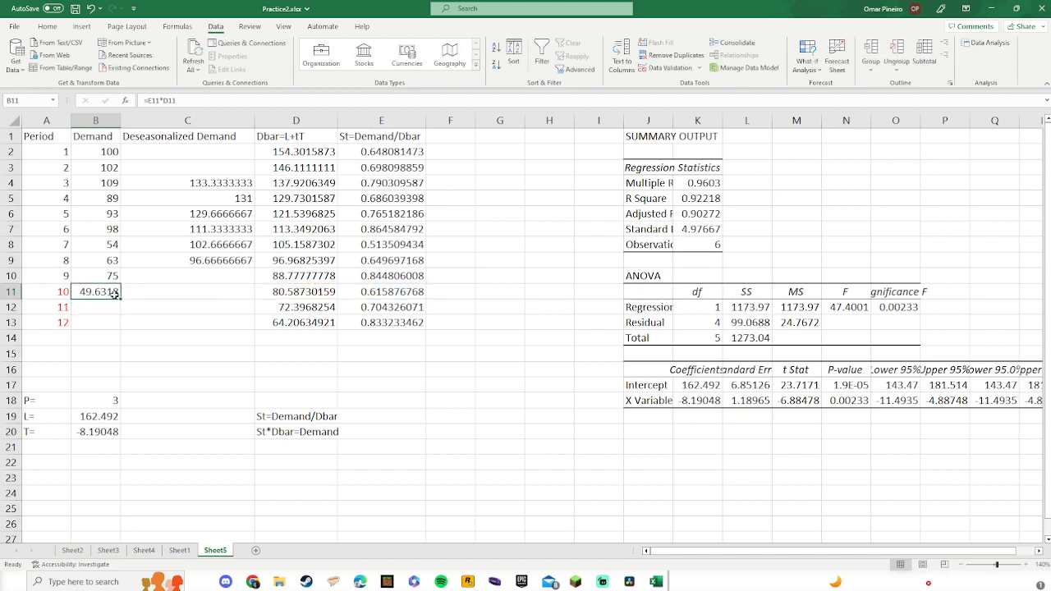
pyautogui.moveTo(120, 298); pyautogui.dragTo(121, 327)
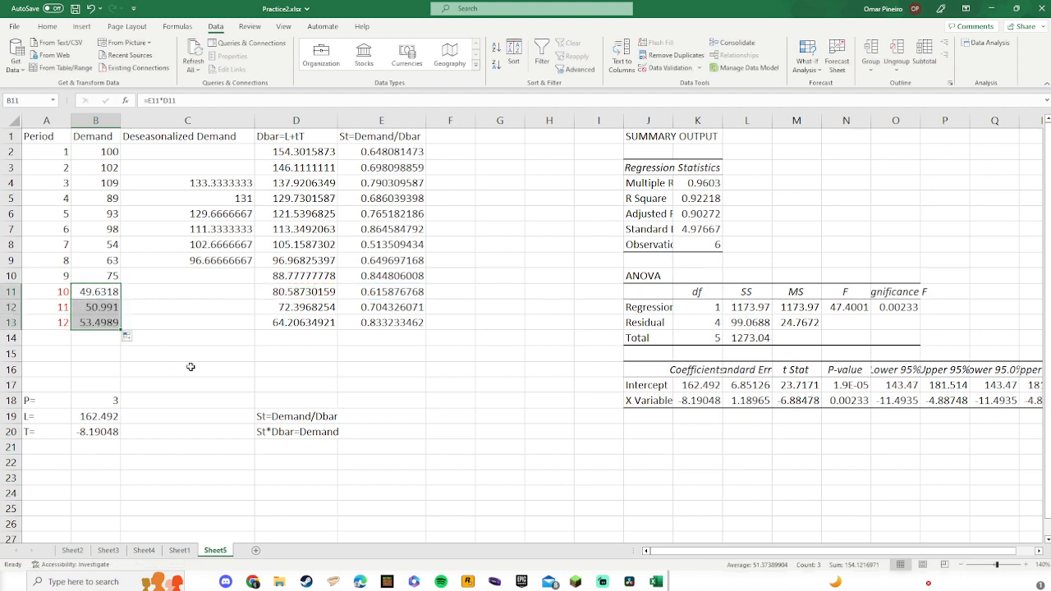
pyautogui.click(186, 362)
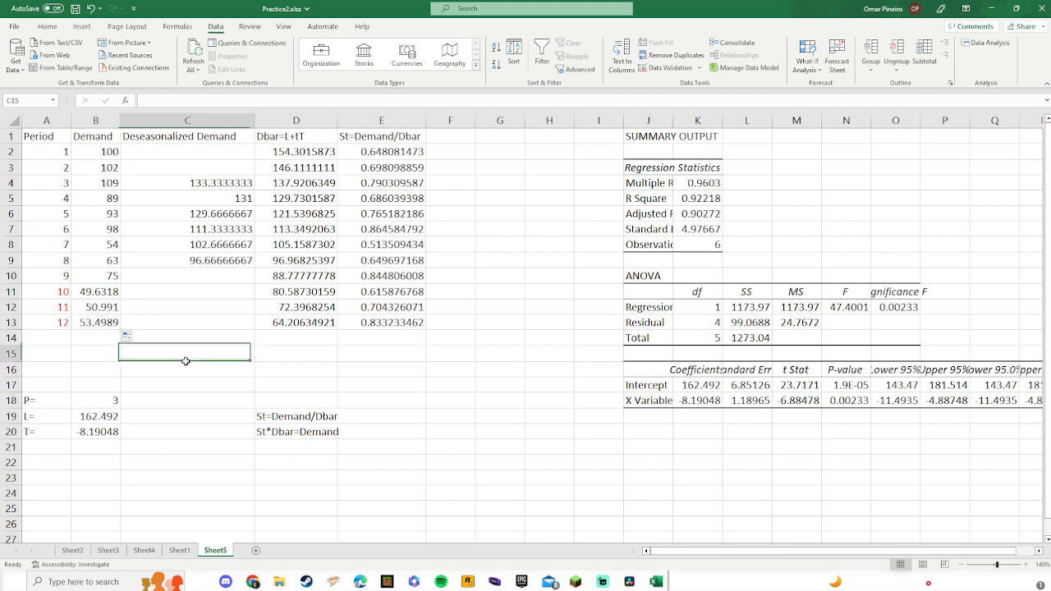
# Compare the forecast results on Sheet5 with the reference solution on Sheet1, ending on Sheet5
pyautogui.click(180, 552)
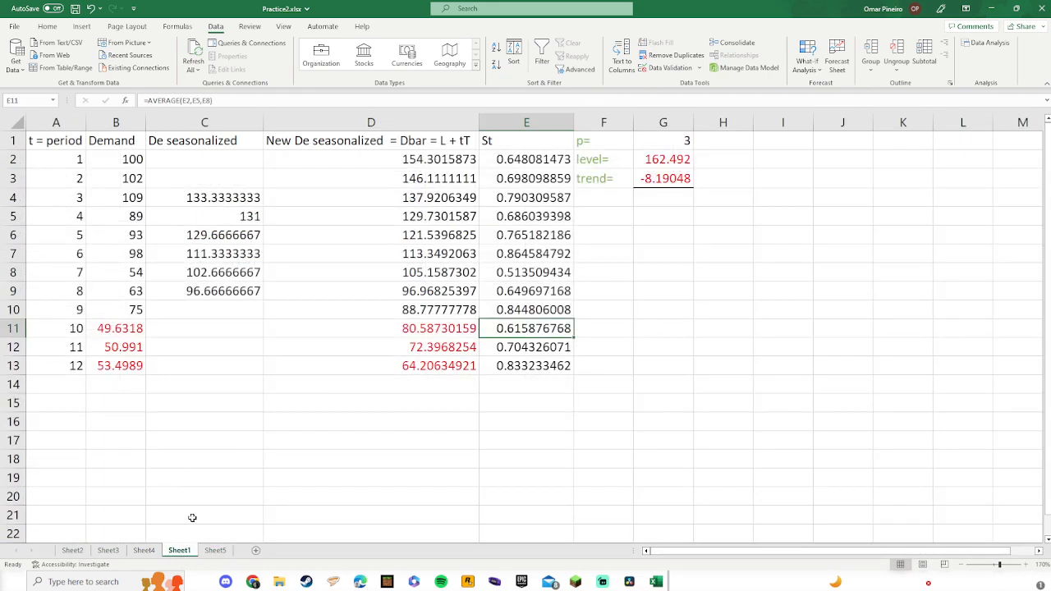
pyautogui.click(215, 551)
pyautogui.click(180, 551)
pyautogui.click(215, 551)
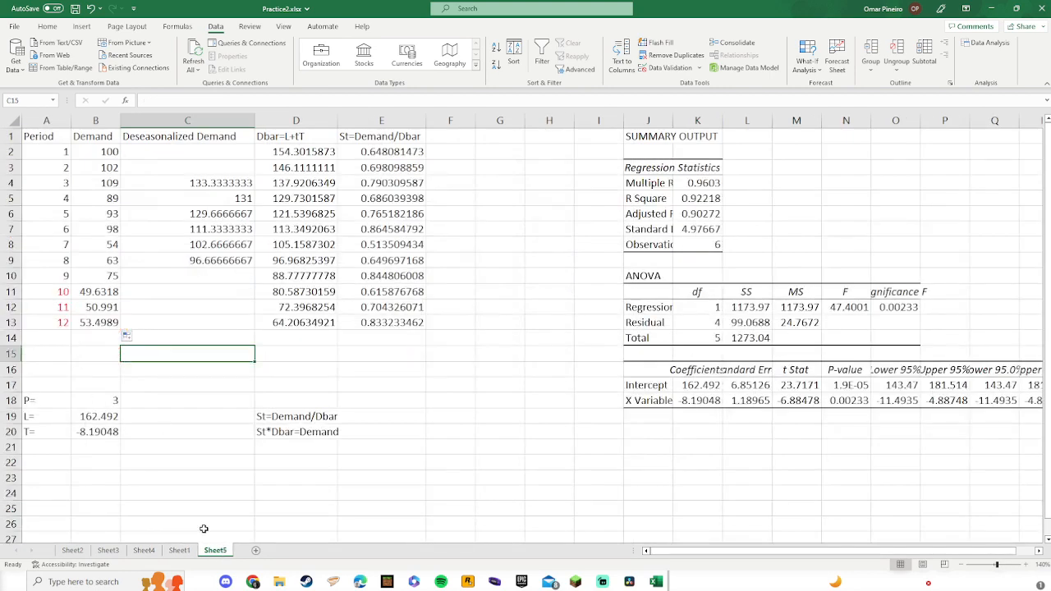
pyautogui.click(180, 551)
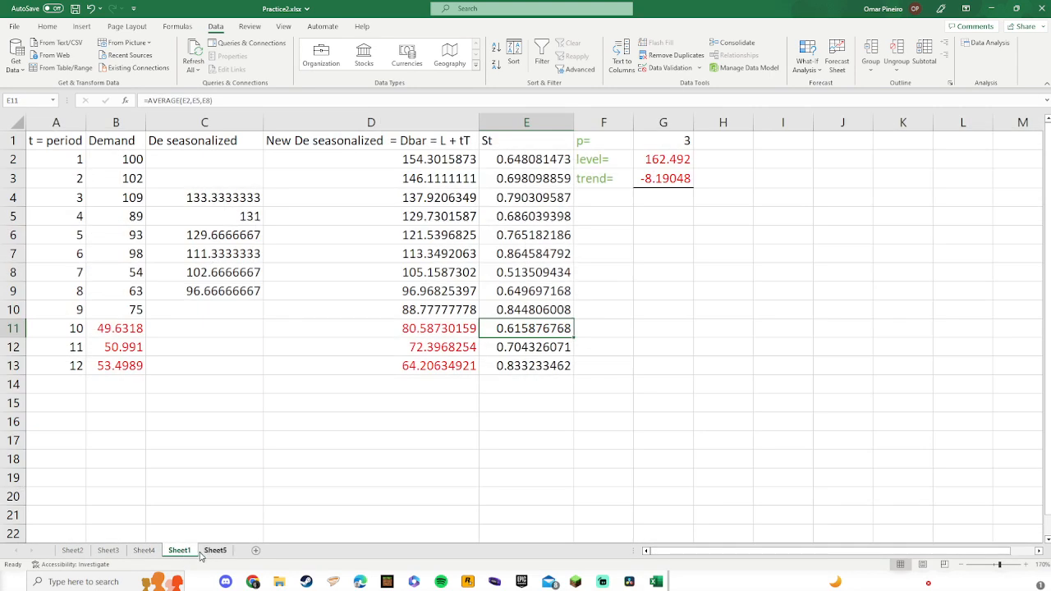
pyautogui.click(215, 551)
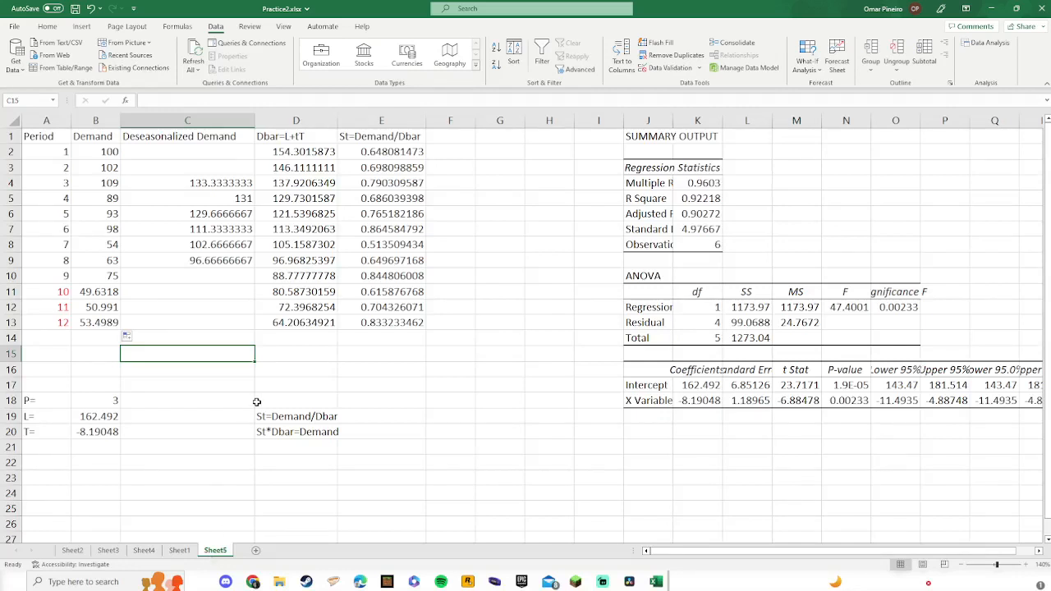